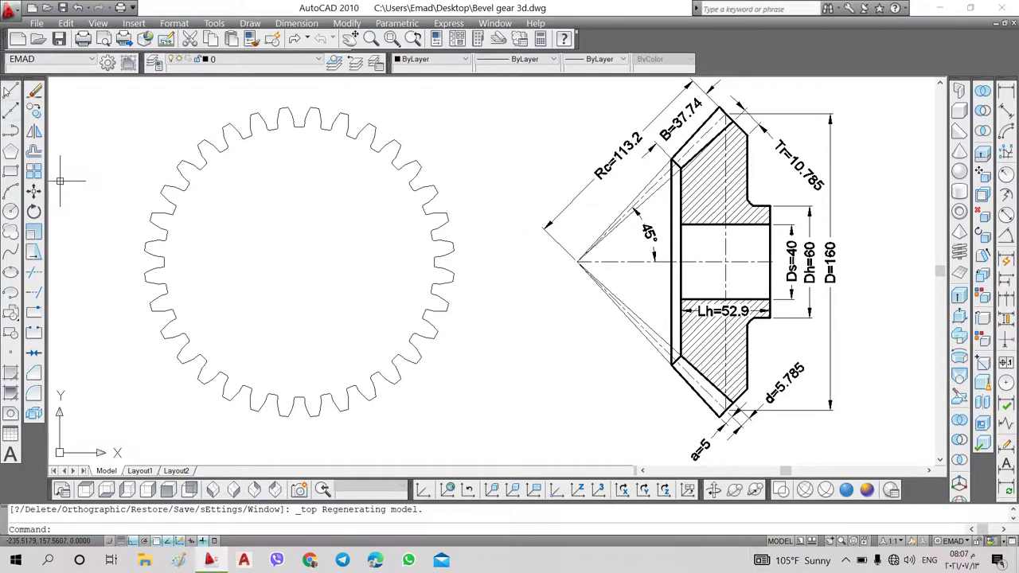
# Draw a horizontal line from the section's top corner across the drawing, then delete it
pyautogui.click(11, 90)
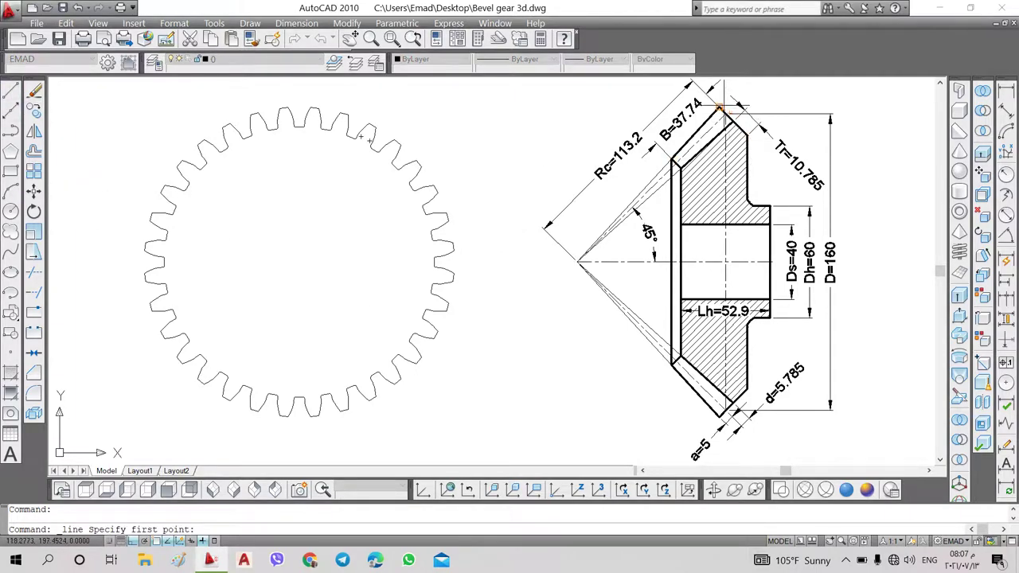
pyautogui.click(720, 107)
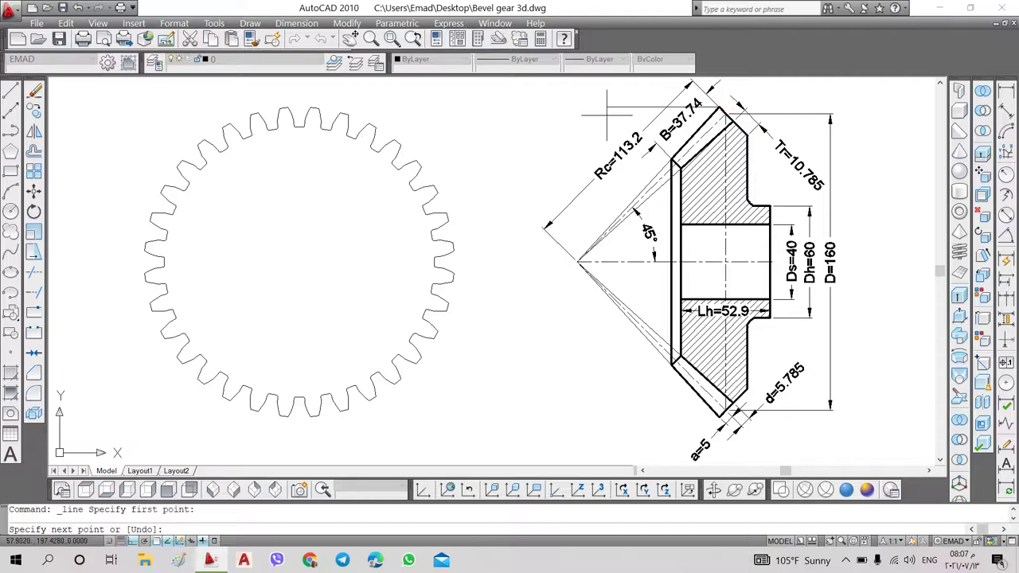
pyautogui.click(159, 107)
pyautogui.rightClick(169, 107)
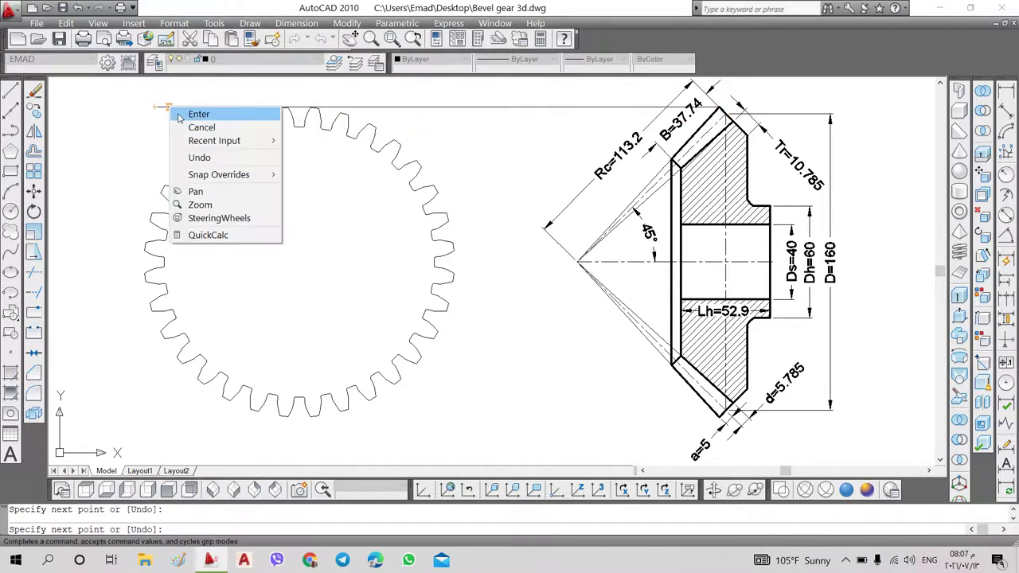
pyautogui.click(180, 116)
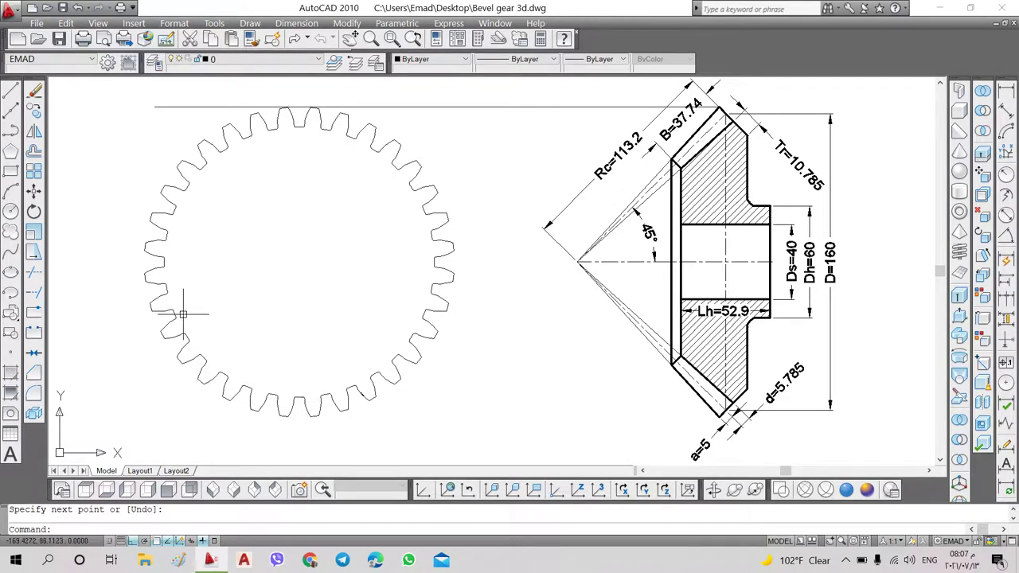
pyautogui.click(227, 106)
pyautogui.click(37, 90)
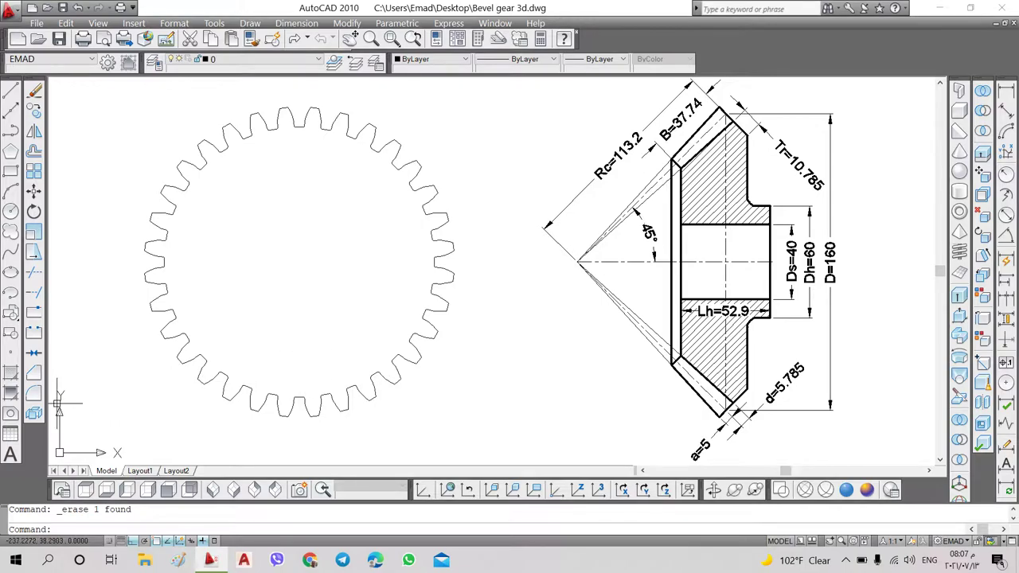
# Window-select the whole toothed gear outline and convert it into one region
pyautogui.click(12, 415)
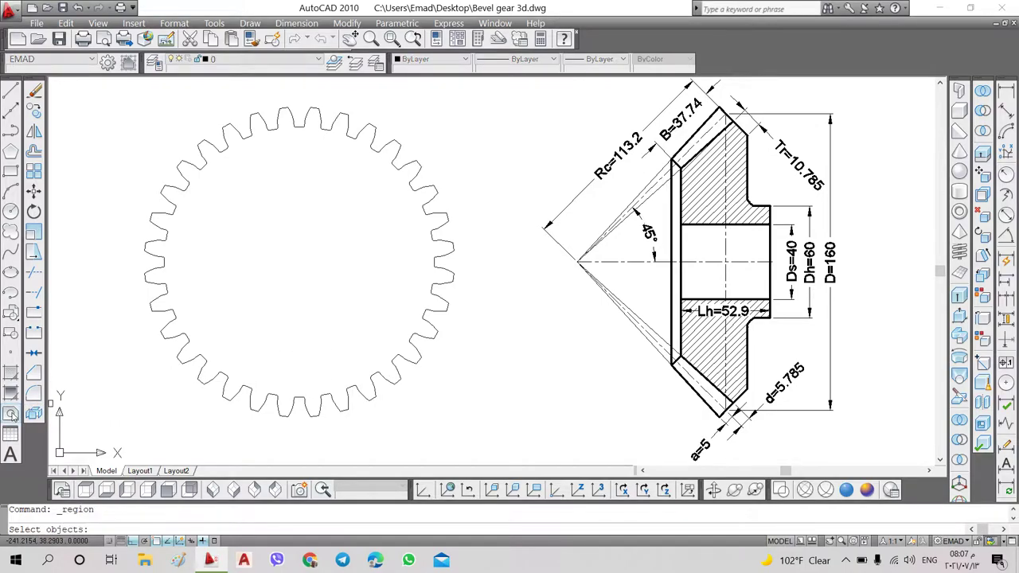
pyautogui.click(102, 88)
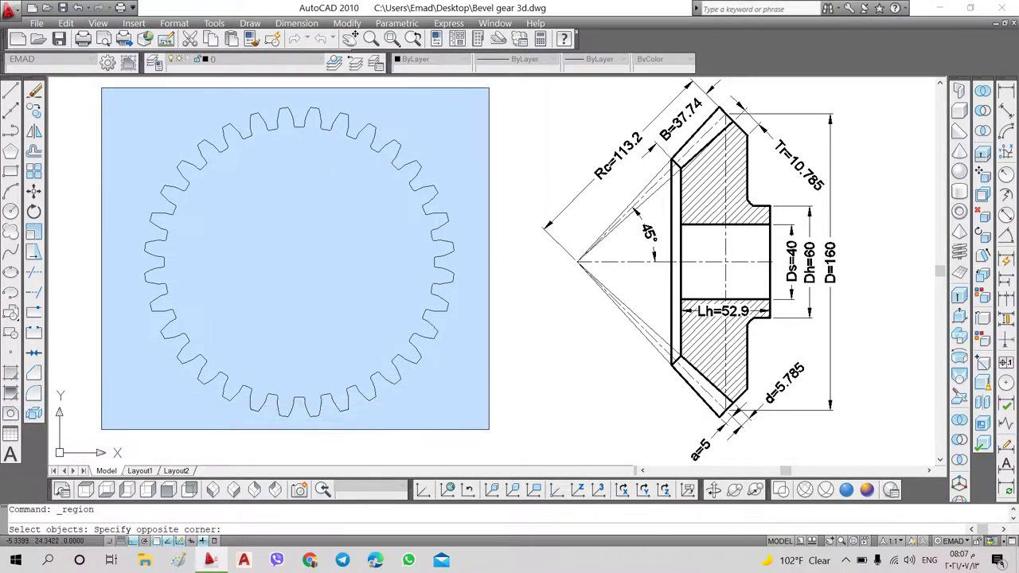
pyautogui.click(490, 433)
pyautogui.press('Return')
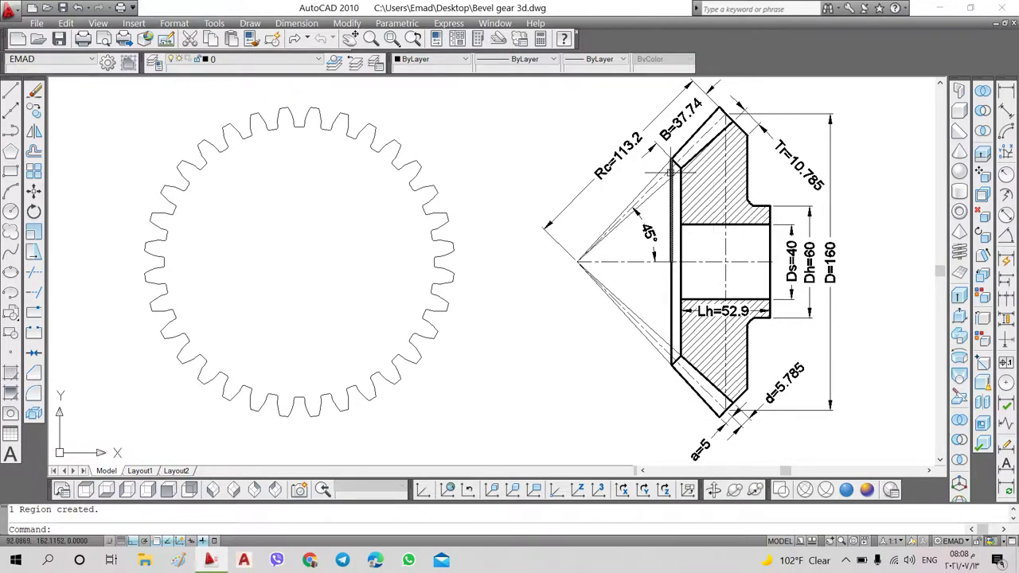
# Add a vertical 166.5561 dimension from the section's top vertex to its bottom corner, placed left
pyautogui.click(1006, 93)
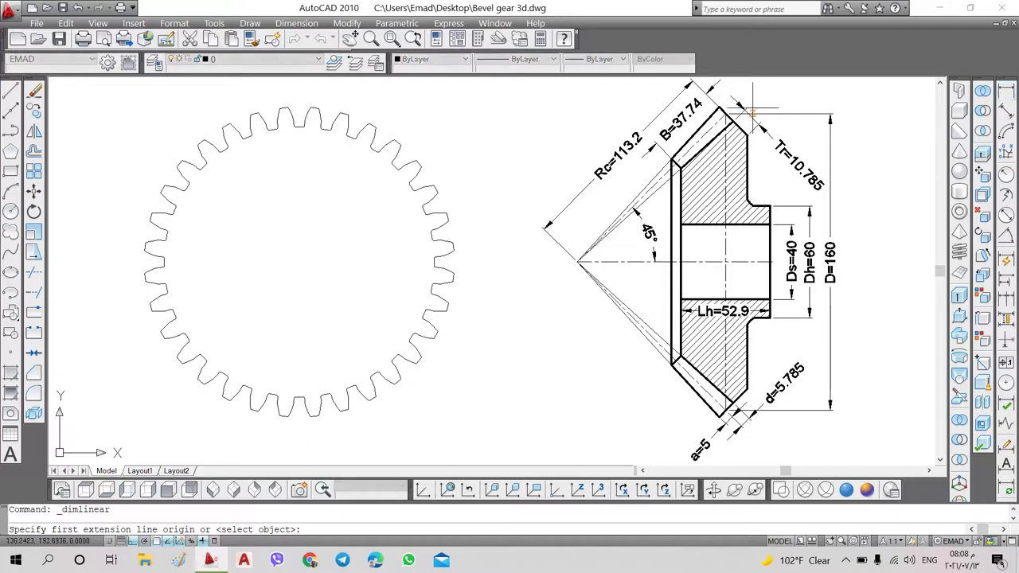
pyautogui.scroll(4, 716, 102)
pyautogui.click(716, 100)
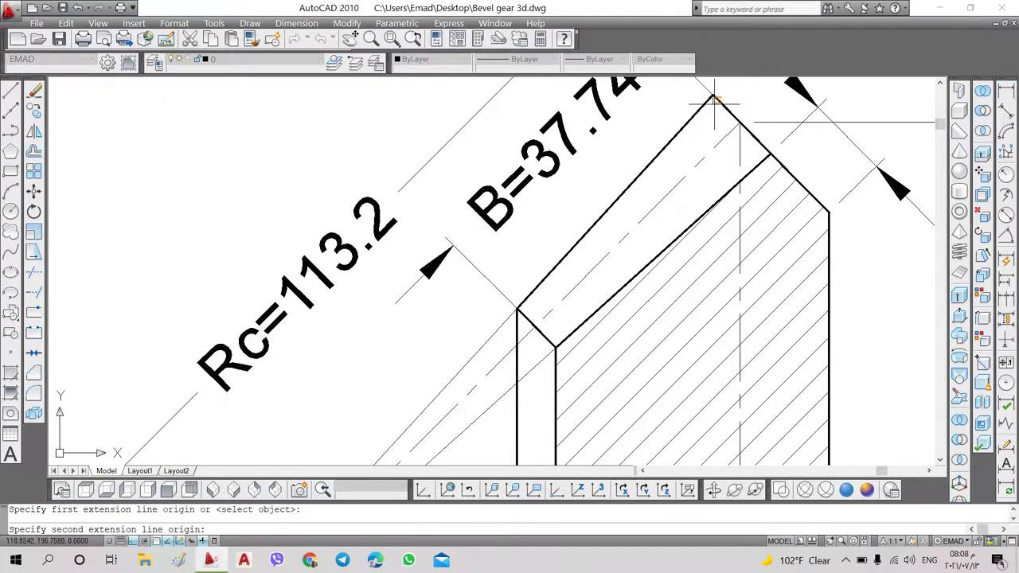
pyautogui.scroll(-3, 717, 102)
pyautogui.scroll(-2, 716, 104)
pyautogui.scroll(5, 714, 430)
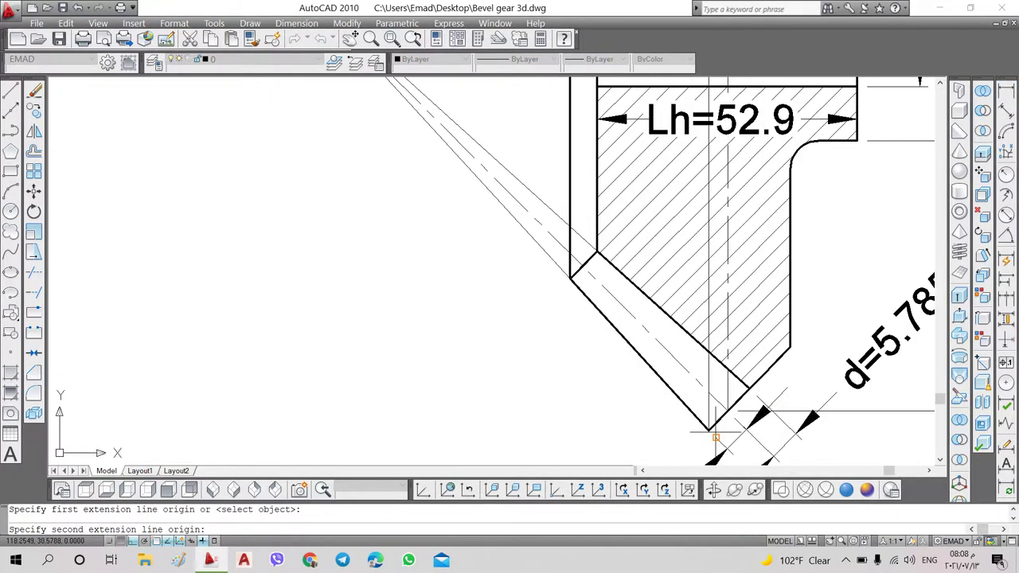
pyautogui.click(711, 428)
pyautogui.scroll(-4, 650, 404)
pyautogui.scroll(-3, 629, 382)
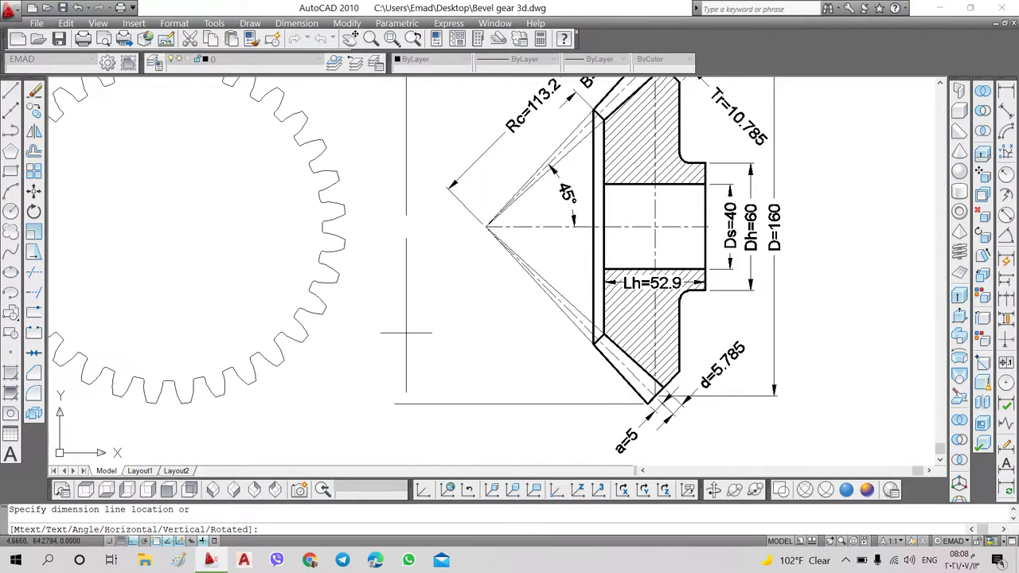
pyautogui.click(406, 231)
# Add a vertical 110.8229 dimension between the upper and lower tooth corners beside the first
pyautogui.rightClick(498, 170)
pyautogui.click(497, 172)
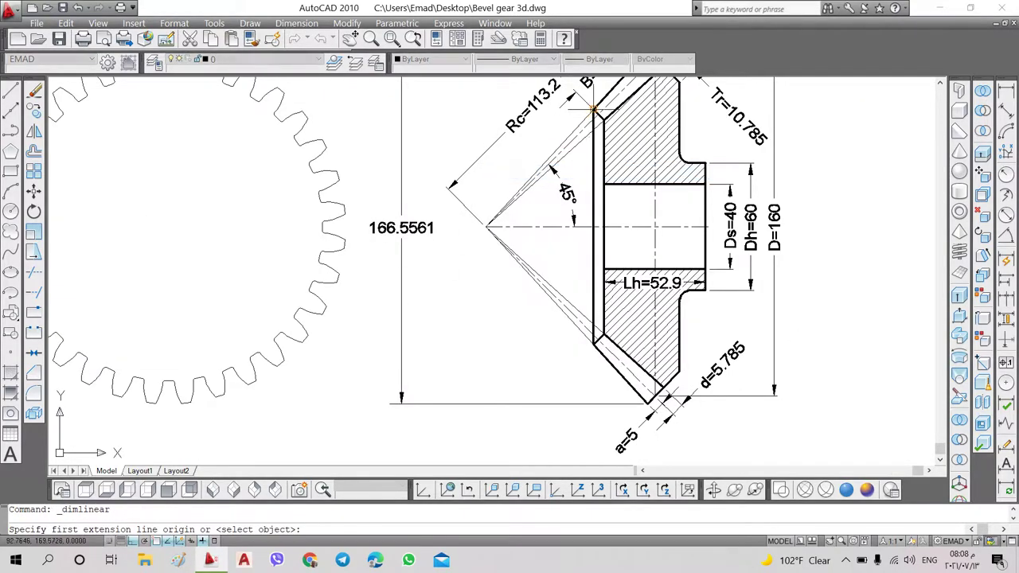
pyautogui.scroll(4, 587, 111)
pyautogui.click(587, 111)
pyautogui.scroll(-4, 587, 111)
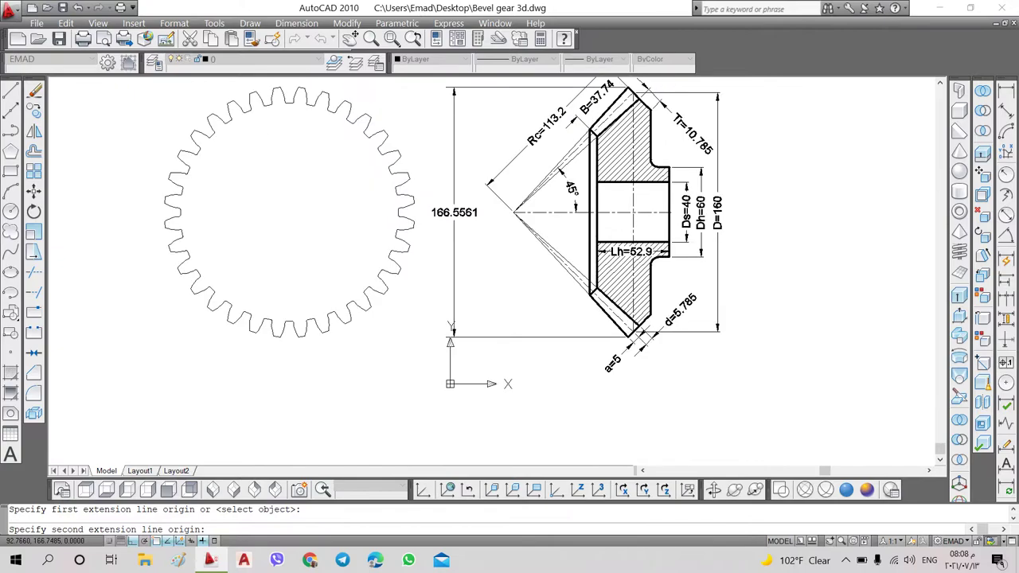
pyautogui.scroll(3, 597, 326)
pyautogui.scroll(2, 595, 289)
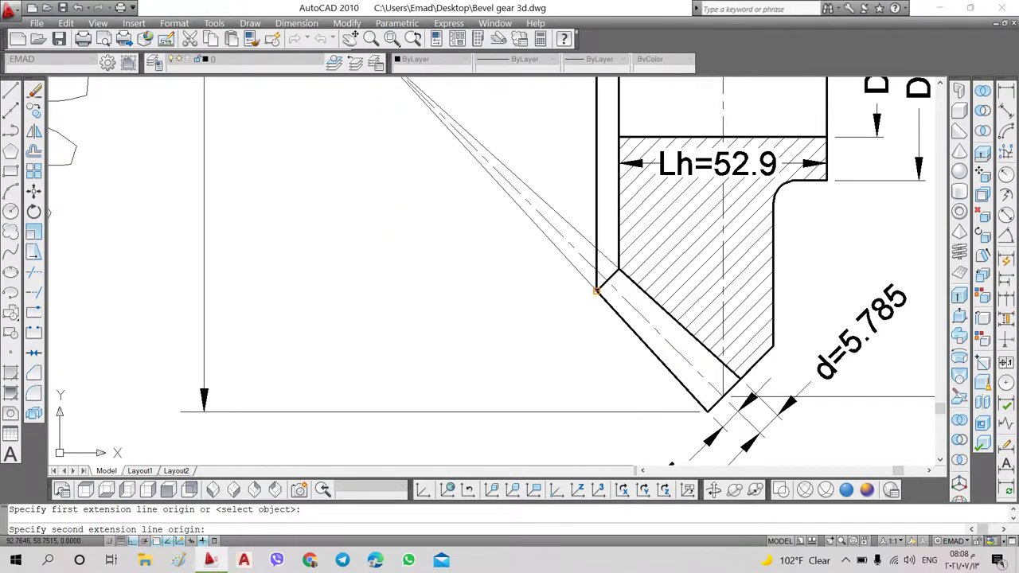
pyautogui.click(598, 288)
pyautogui.scroll(-4, 575, 293)
pyautogui.click(512, 271)
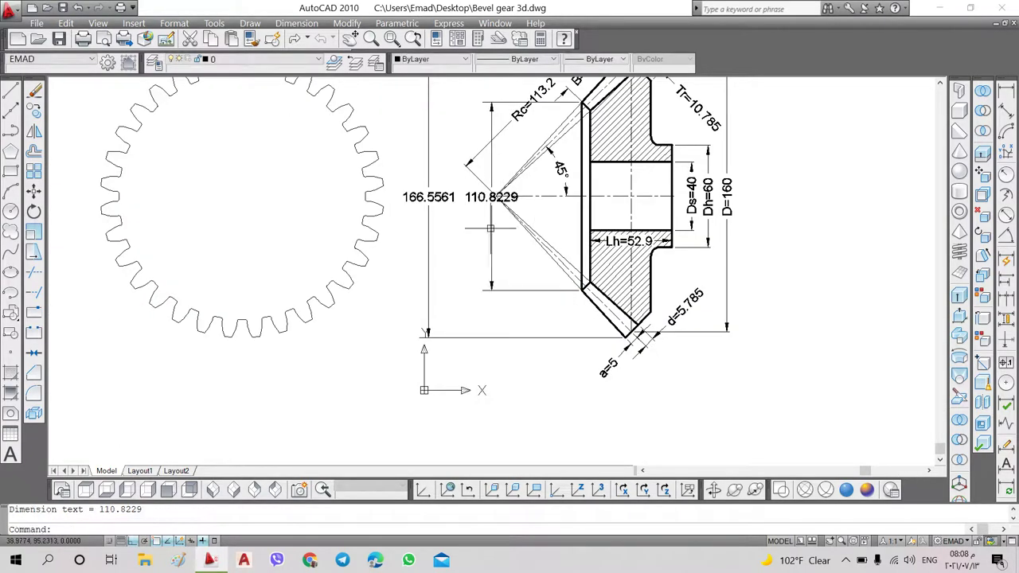
pyautogui.scroll(3, 524, 199)
pyautogui.moveTo(491, 199); pyautogui.dragTo(469, 255, button='middle')
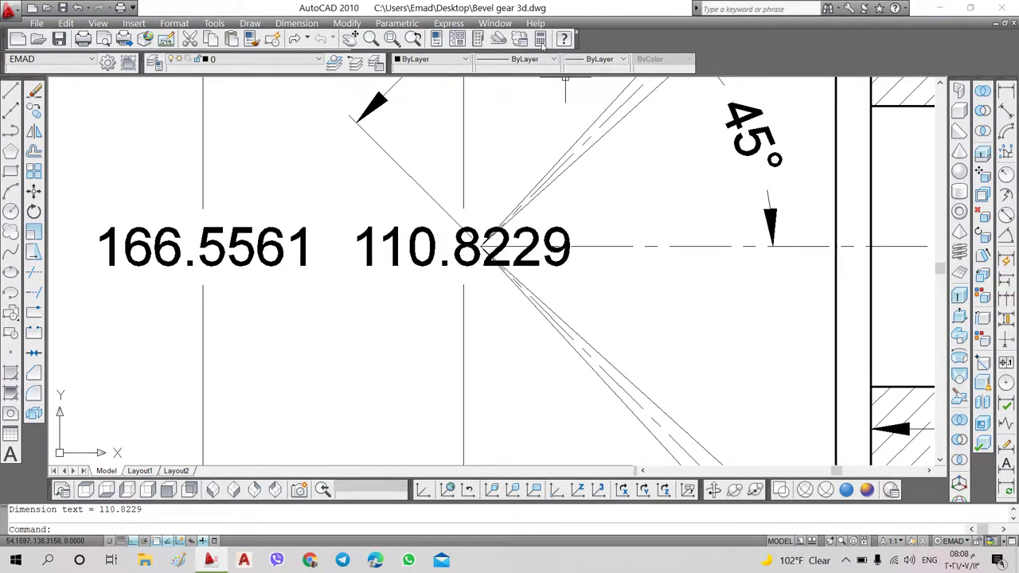
# Calculate 110.8229/166.5561 = 0.665378812 in QuickCalc, copy the result and close the calculator
pyautogui.hotkey('ctrl', '8')
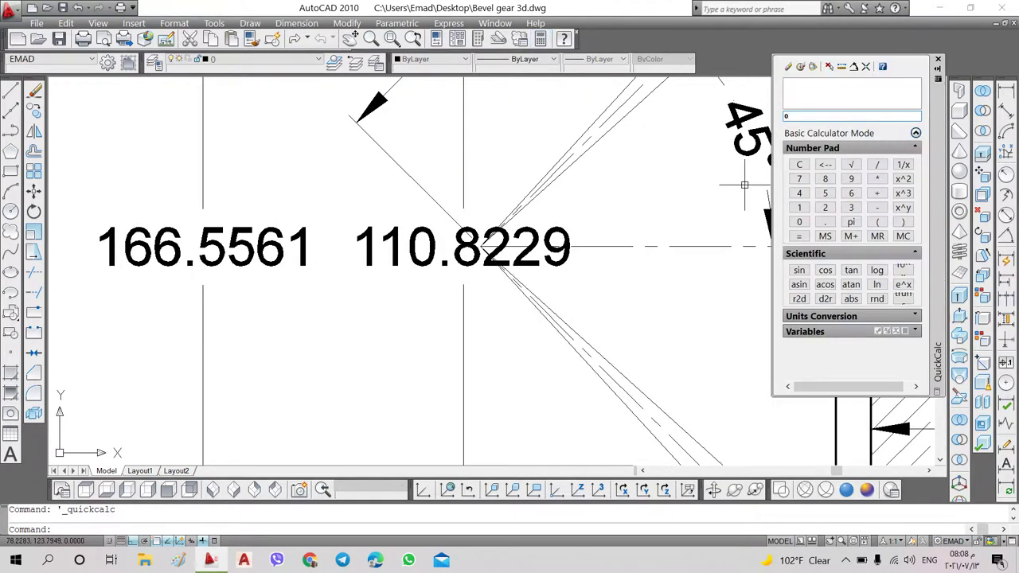
pyautogui.click(800, 222)
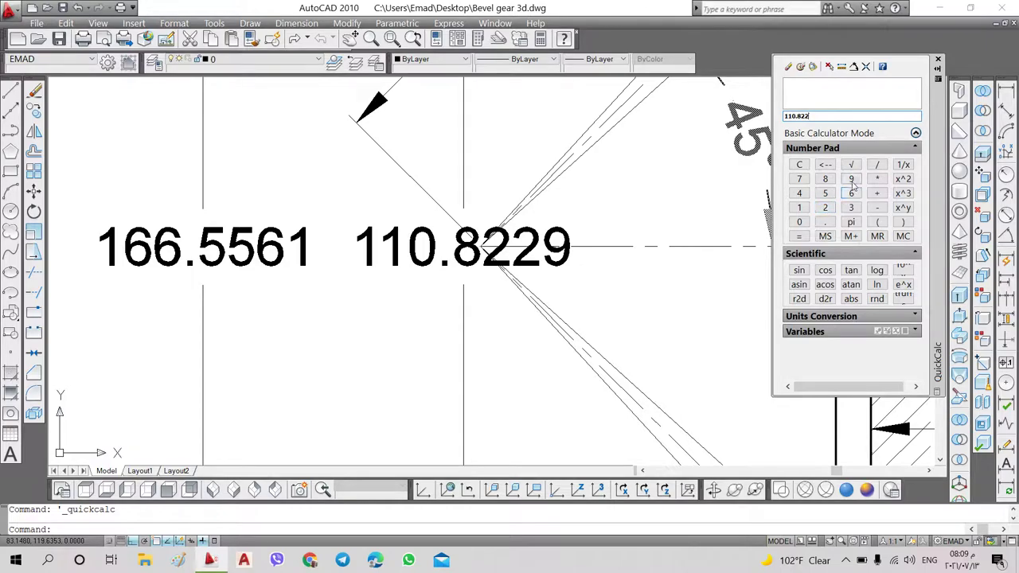
pyautogui.click(877, 165)
pyautogui.doubleClick(851, 193)
pyautogui.click(800, 209)
pyautogui.click(801, 235)
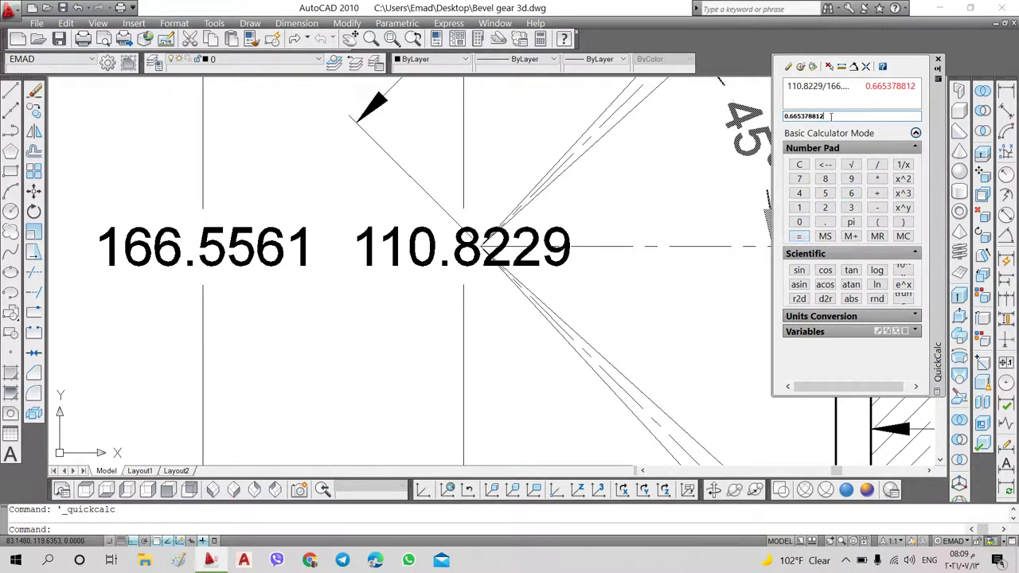
pyautogui.rightClick(800, 117)
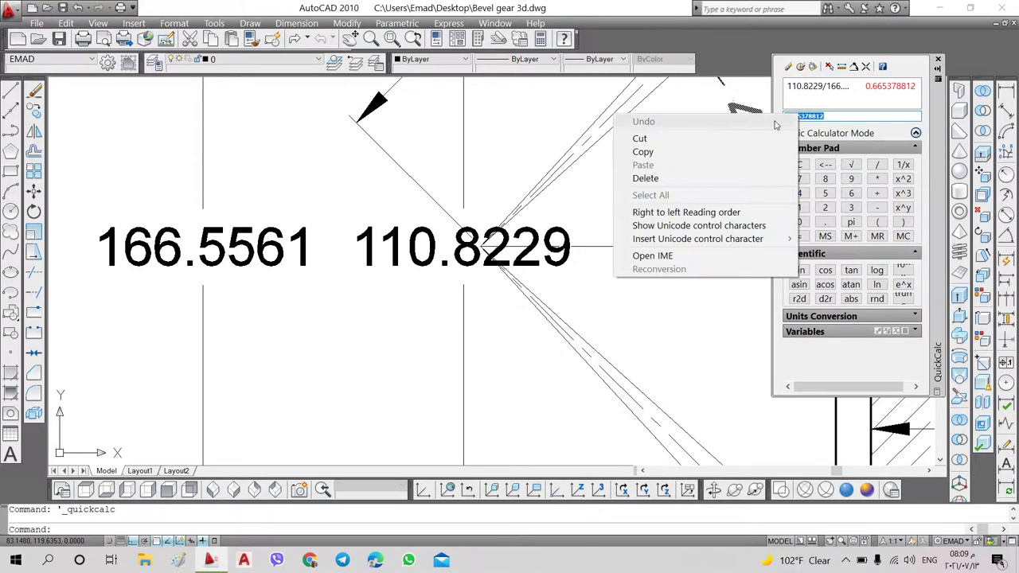
pyautogui.click(633, 150)
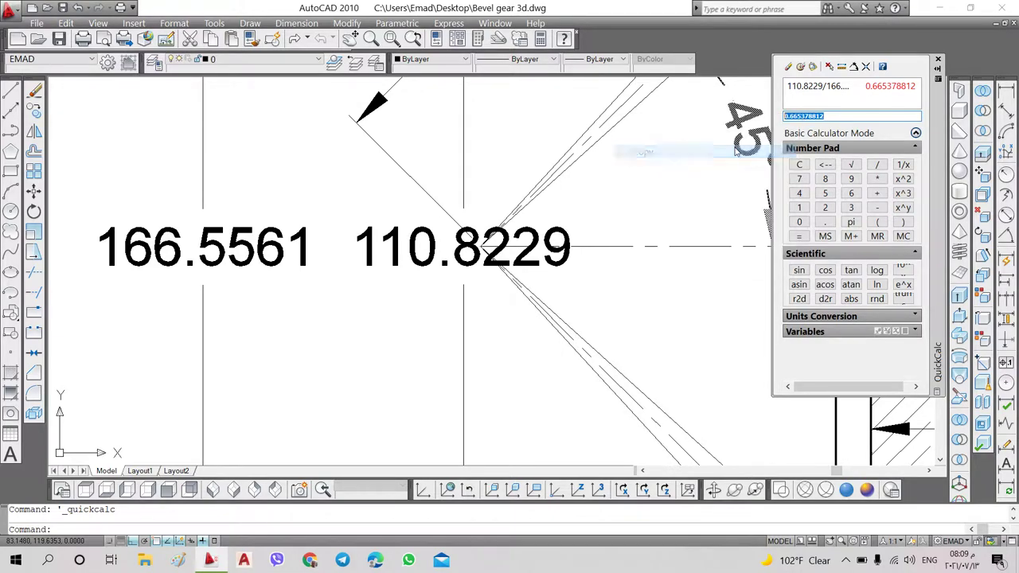
pyautogui.click(939, 63)
pyautogui.scroll(-4, 723, 170)
# Dimension the tooth apex to the chamfer corner with a horizontal 25.5113 dimension above the section
pyautogui.scroll(-4, 747, 163)
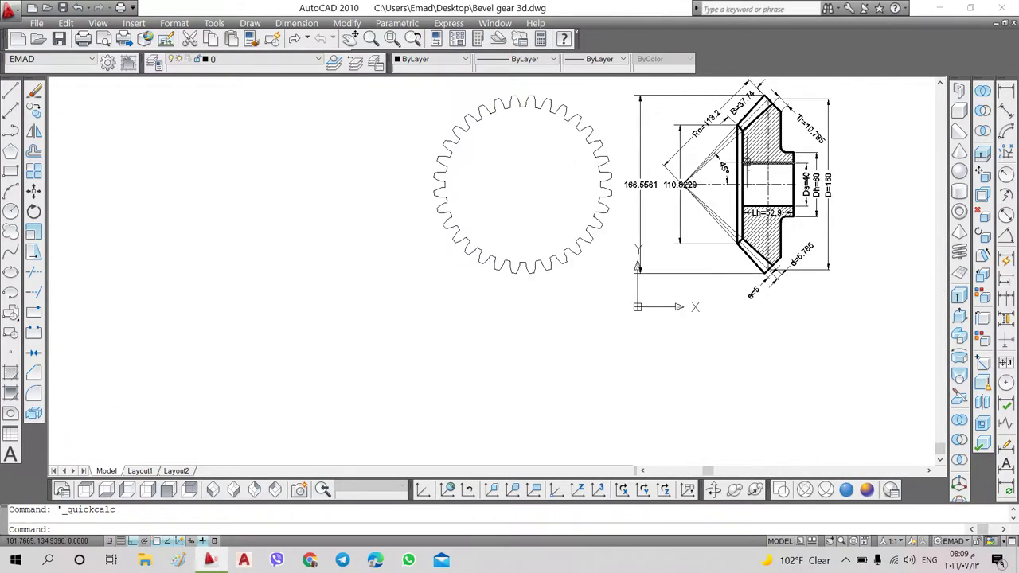
pyautogui.moveTo(746, 163); pyautogui.dragTo(706, 225, button='middle')
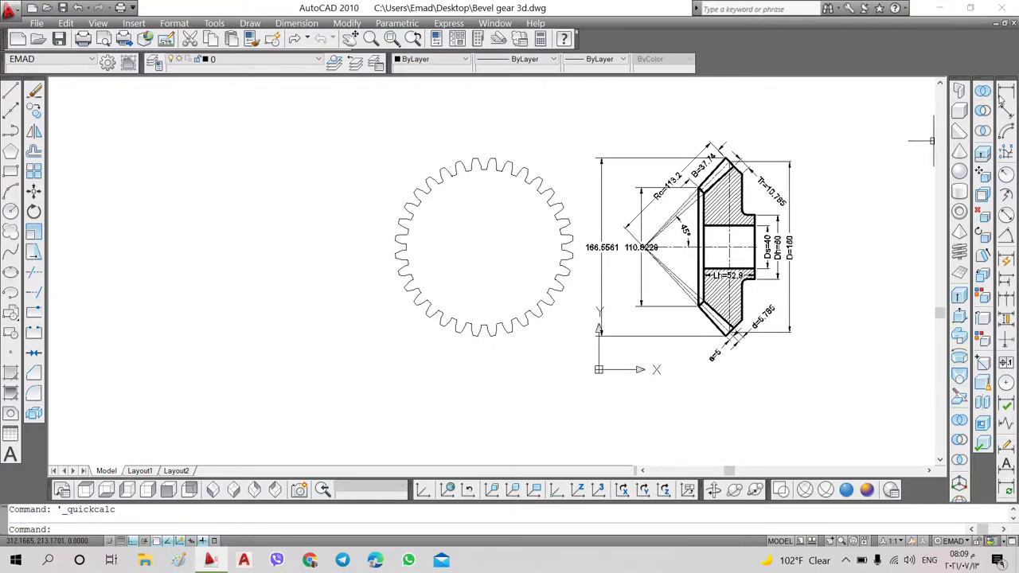
pyautogui.click(1007, 90)
pyautogui.scroll(3, 721, 172)
pyautogui.scroll(2, 721, 171)
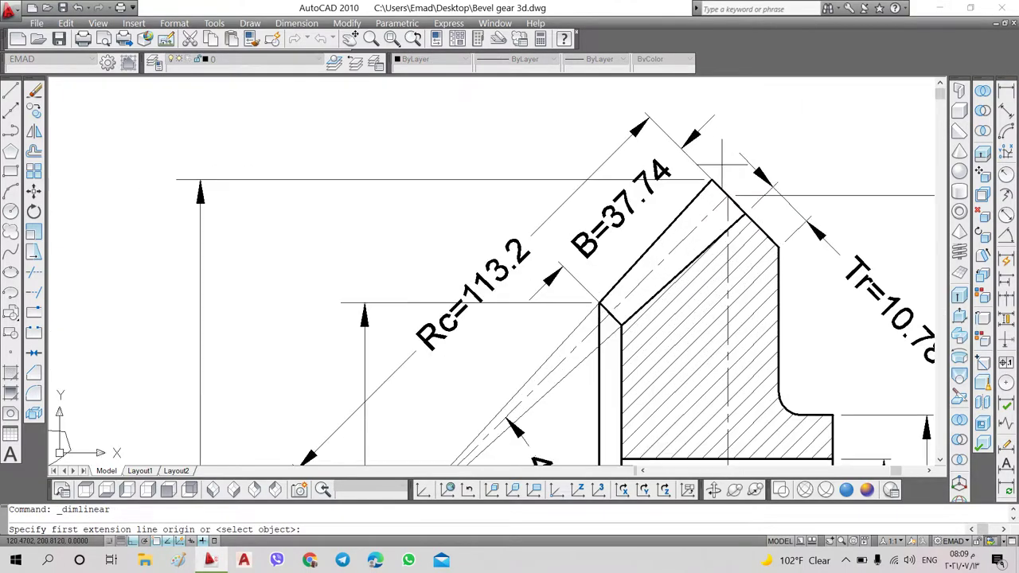
pyautogui.click(712, 182)
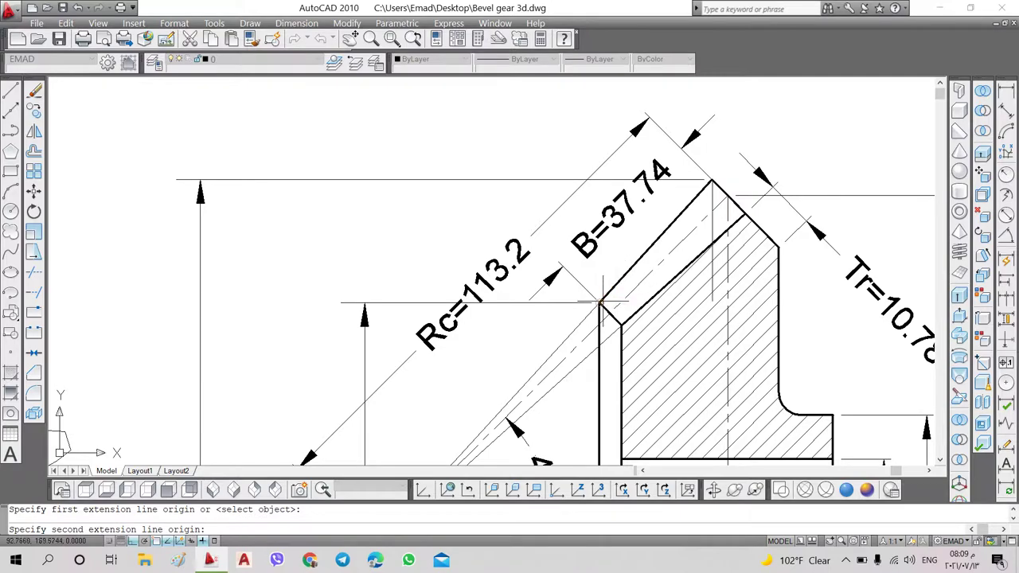
pyautogui.click(601, 303)
pyautogui.moveTo(644, 144); pyautogui.dragTo(644, 210, button='middle')
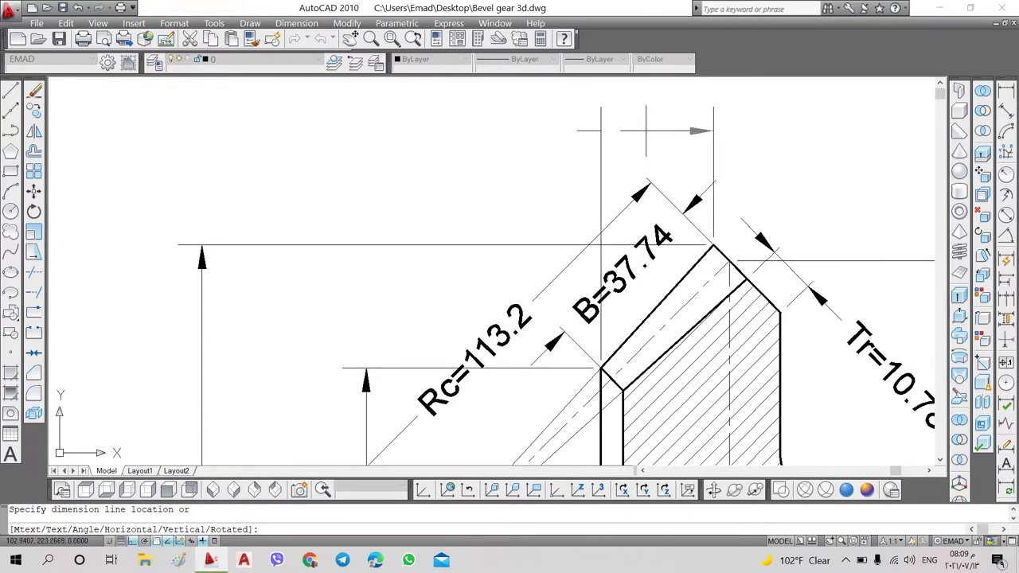
pyautogui.click(646, 125)
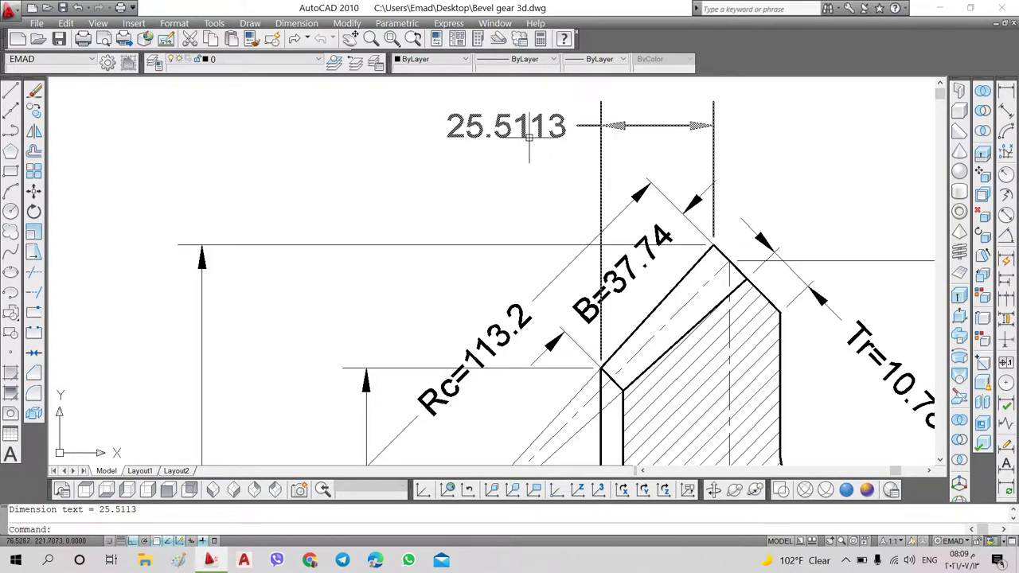
# Switch to a southwest isometric view of the gear and section
pyautogui.scroll(-3, 588, 179)
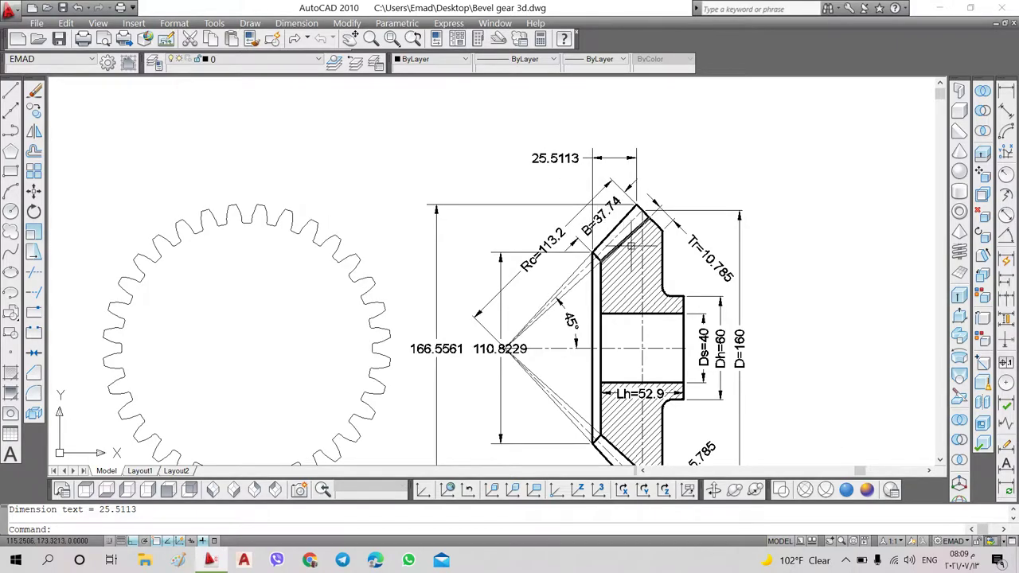
pyautogui.moveTo(624, 262); pyautogui.dragTo(672, 218, button='middle')
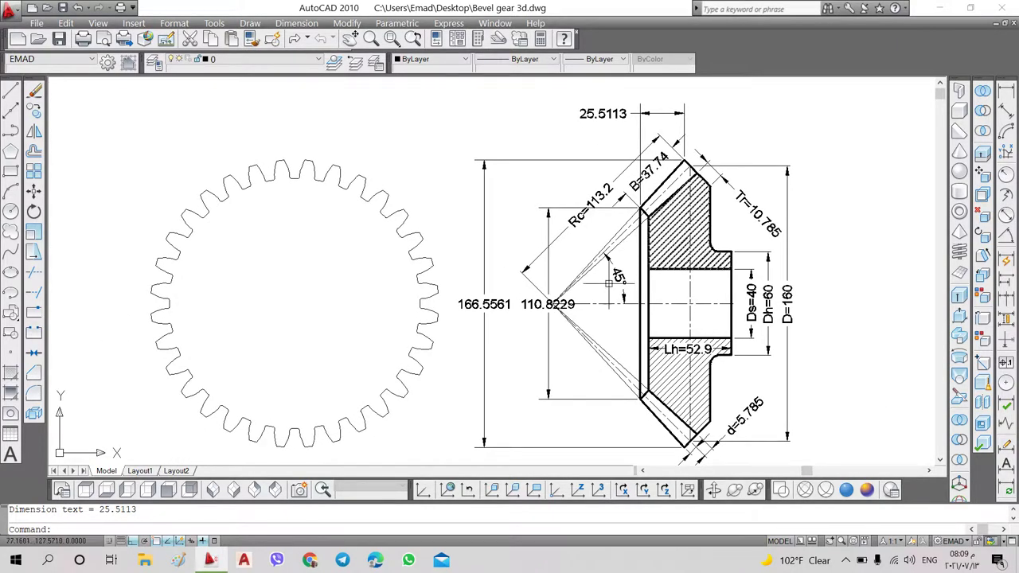
pyautogui.click(213, 491)
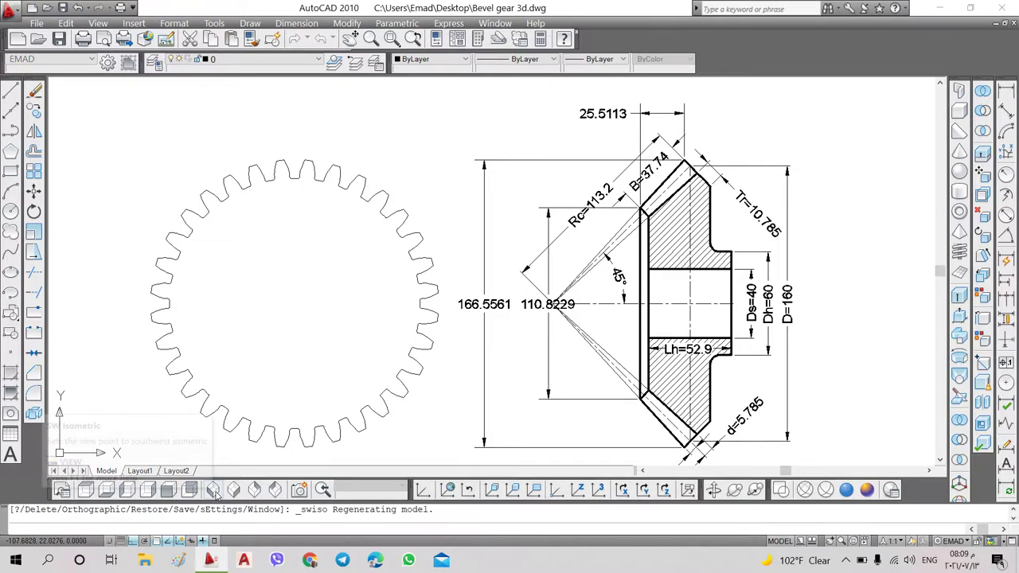
# Draw a 25.5113-long line straight up along Z from the gear region's centre
pyautogui.click(11, 93)
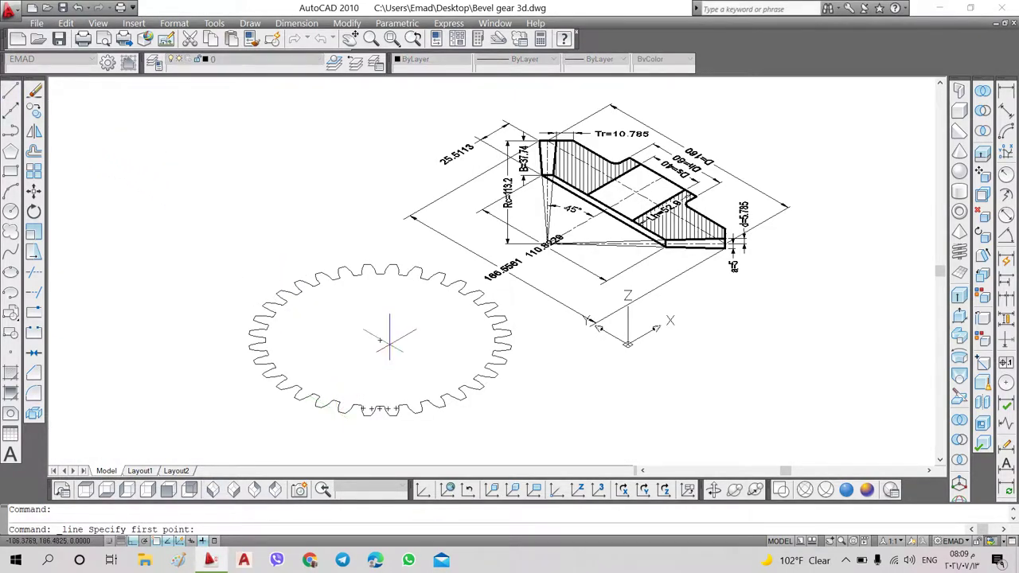
pyautogui.click(382, 340)
pyautogui.write('25.5113')
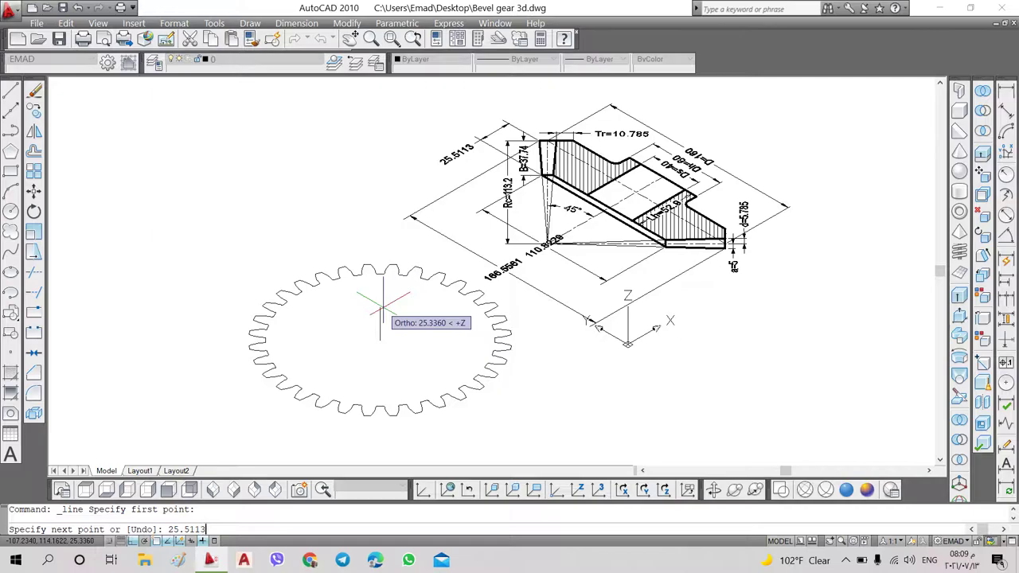
pyautogui.press('Return')
pyautogui.press('Escape')
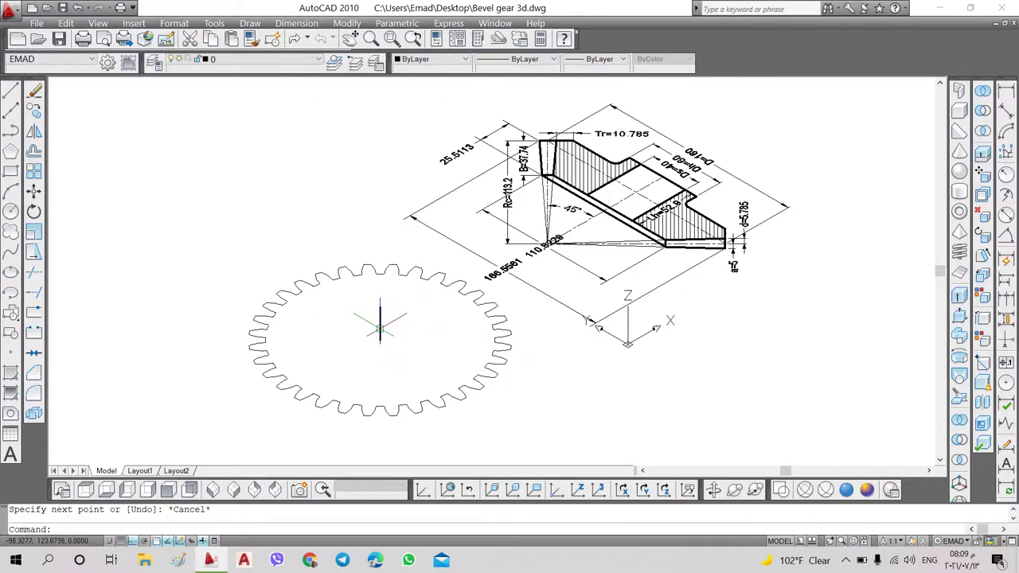
pyautogui.click(961, 337)
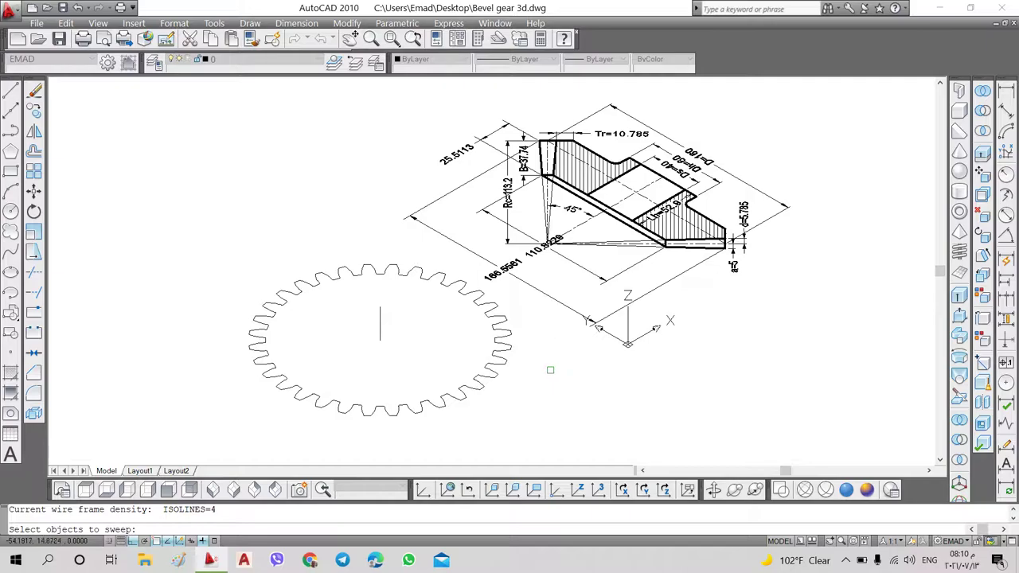
# Sweep the gear region up the vertical line with scale 0.665378812, shown in Conceptual style
pyautogui.click(504, 347)
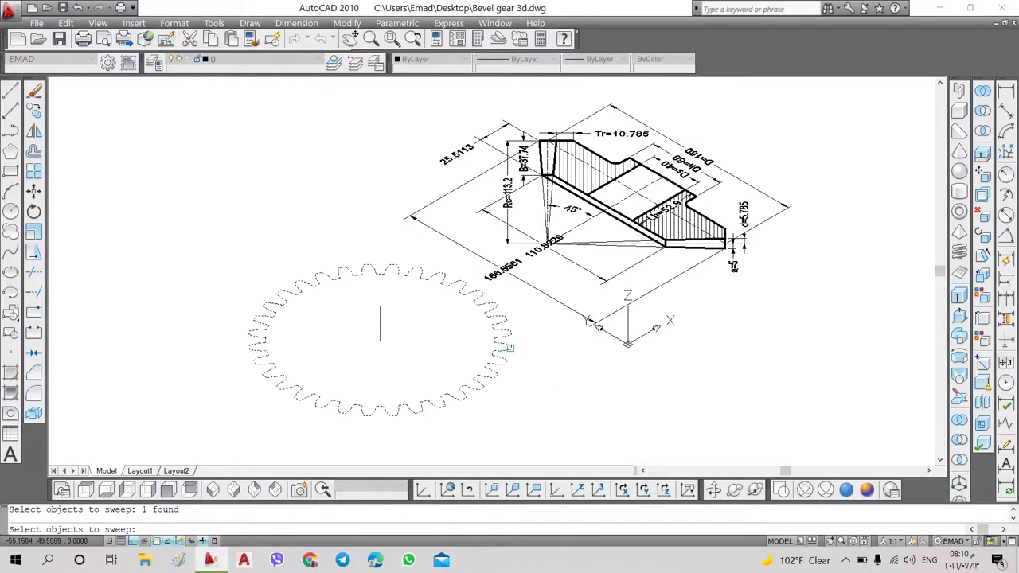
pyautogui.press('Return')
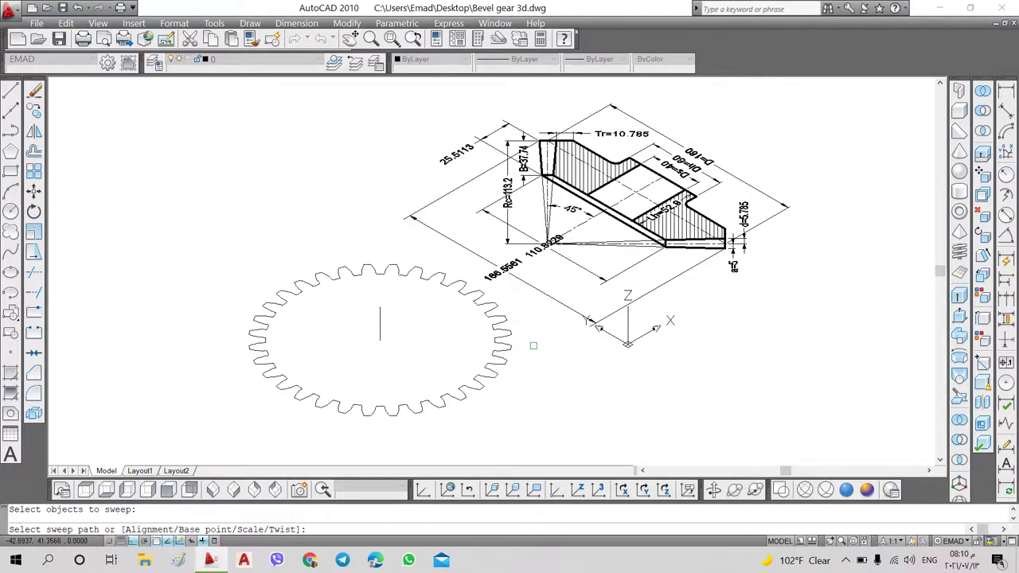
pyautogui.rightClick(534, 346)
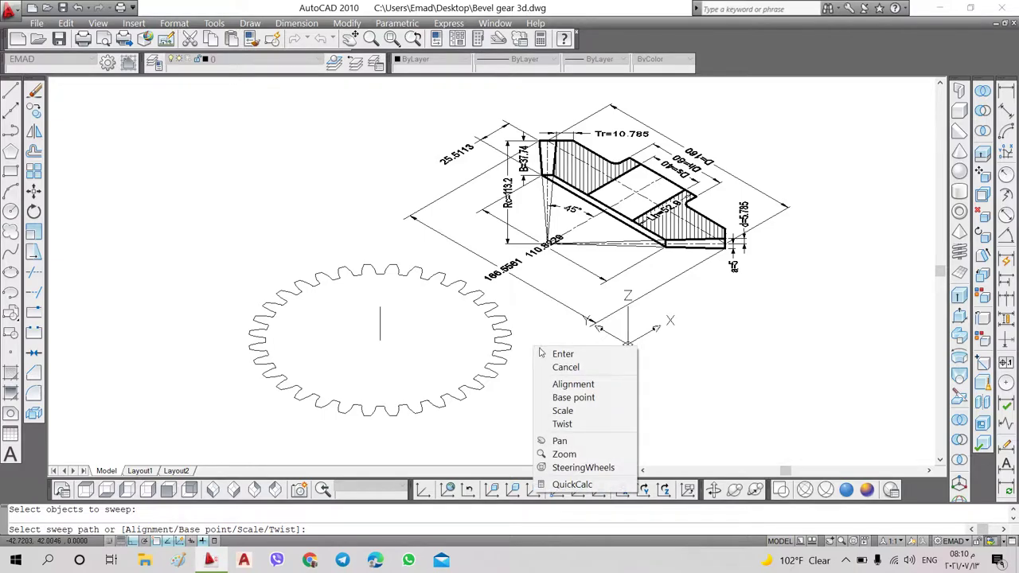
pyautogui.click(555, 411)
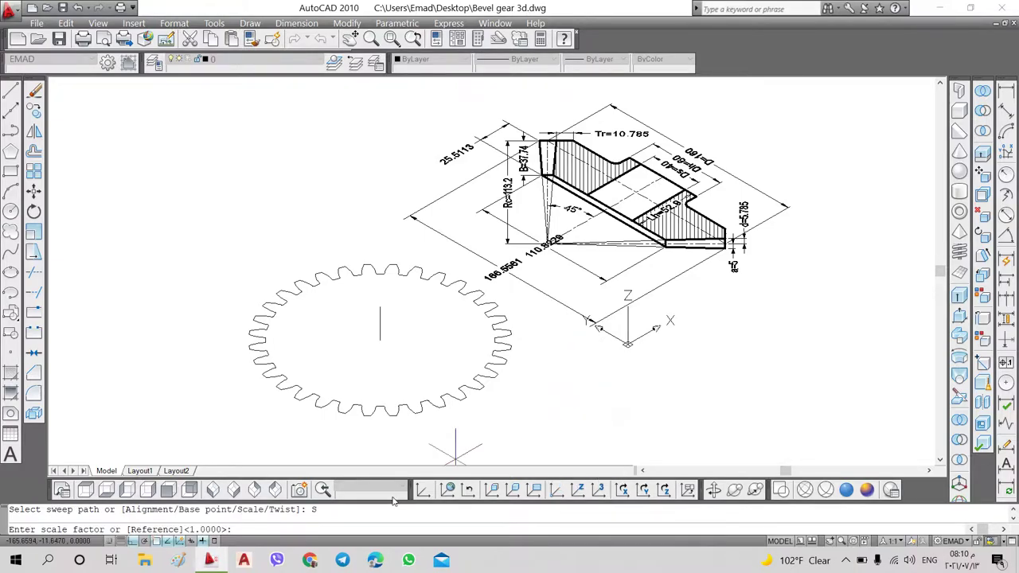
pyautogui.rightClick(252, 529)
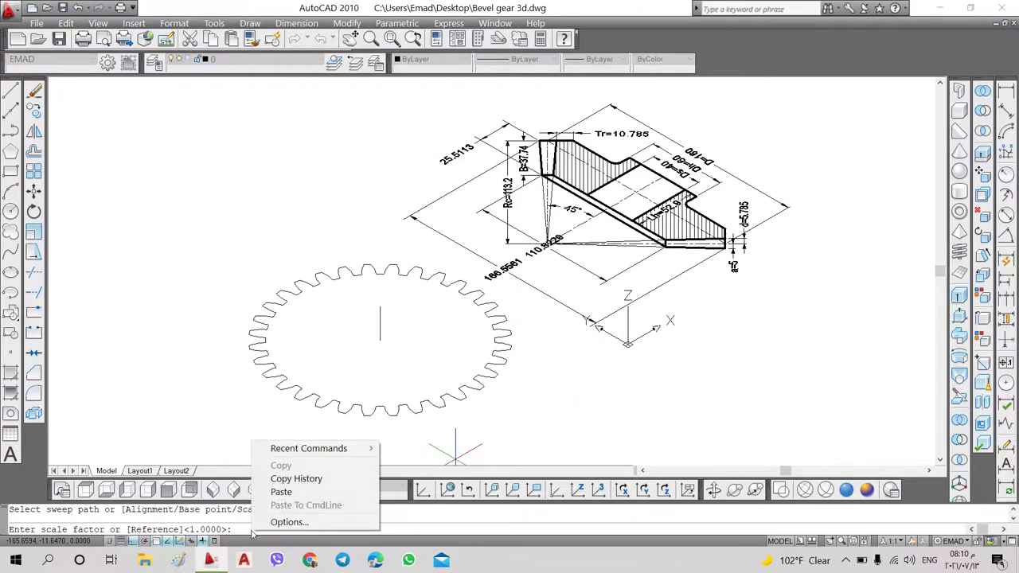
pyautogui.click(284, 490)
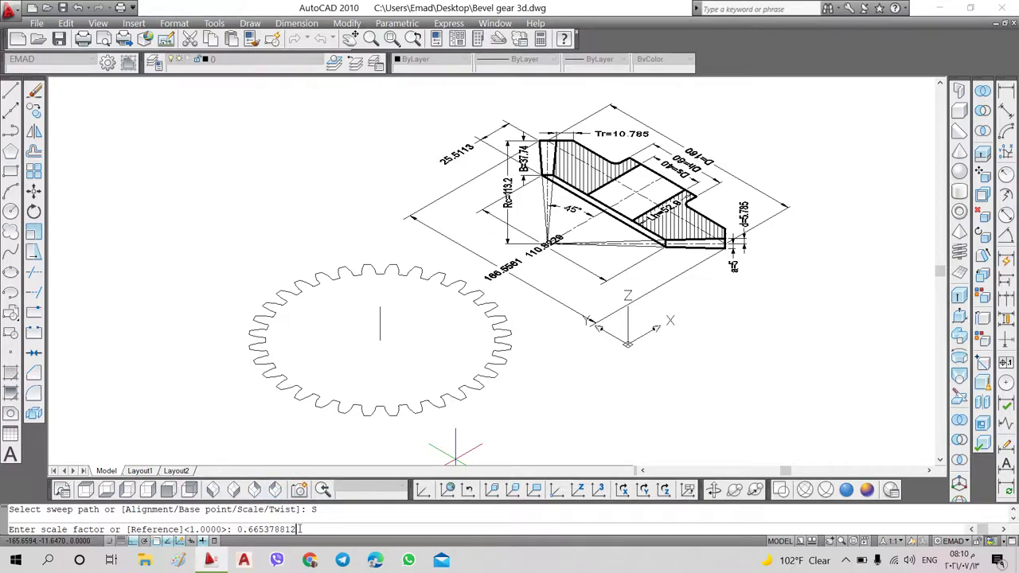
pyautogui.press('Return')
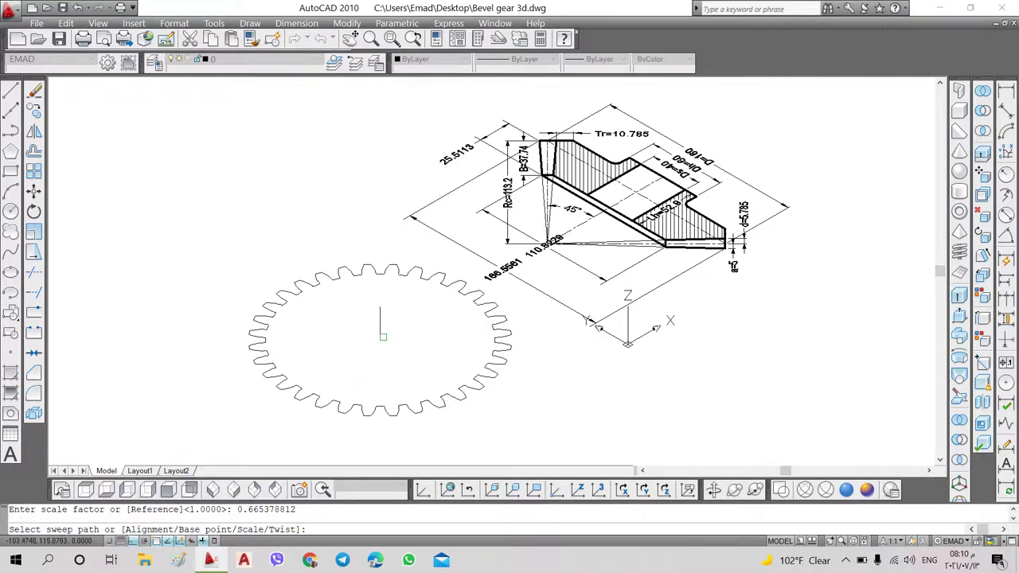
pyautogui.click(380, 333)
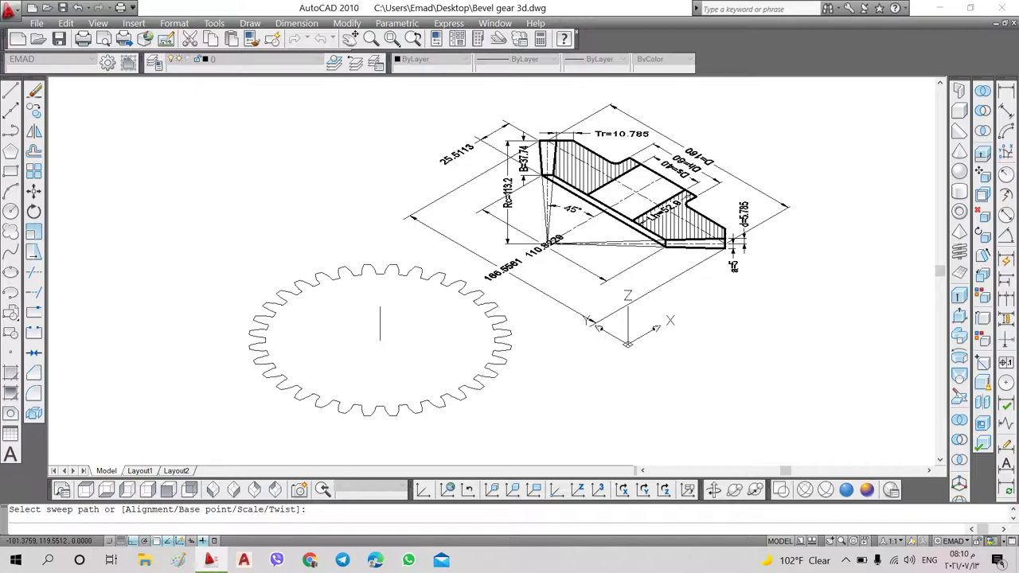
pyautogui.click(379, 322)
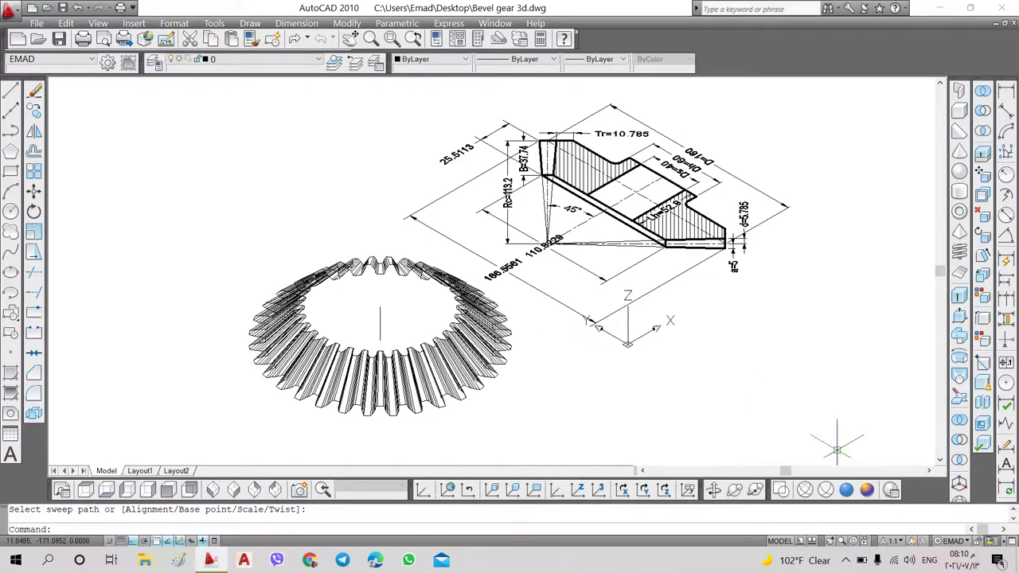
pyautogui.click(870, 493)
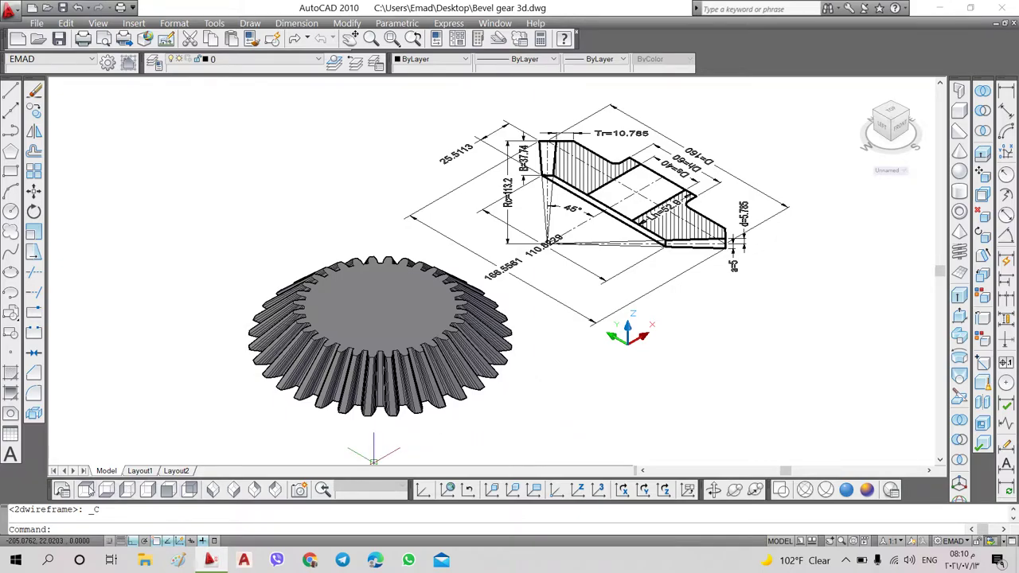
# In Top view, redefine the UCS Z axis by picking a new origin and direction
pyautogui.click(86, 490)
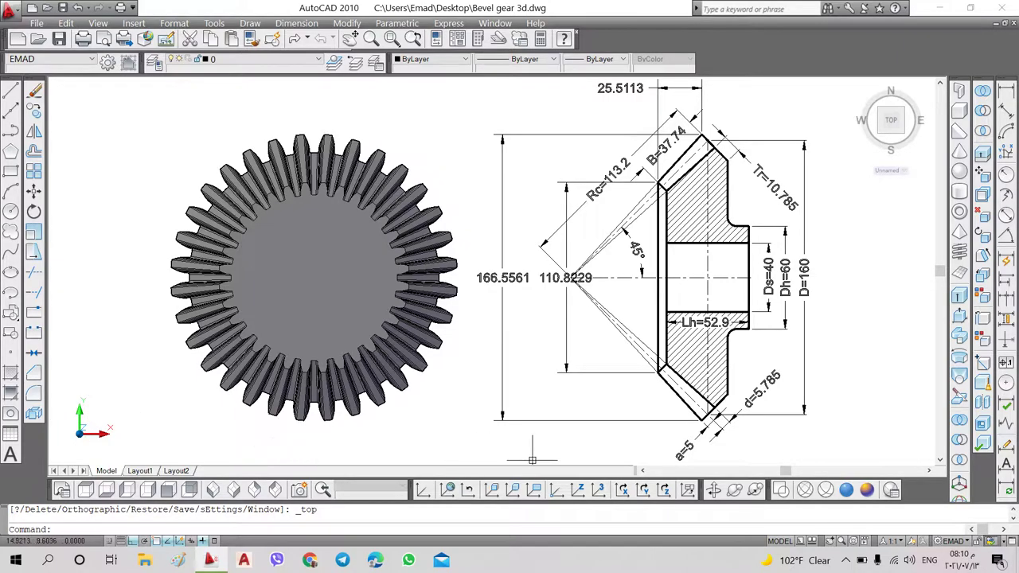
pyautogui.click(578, 490)
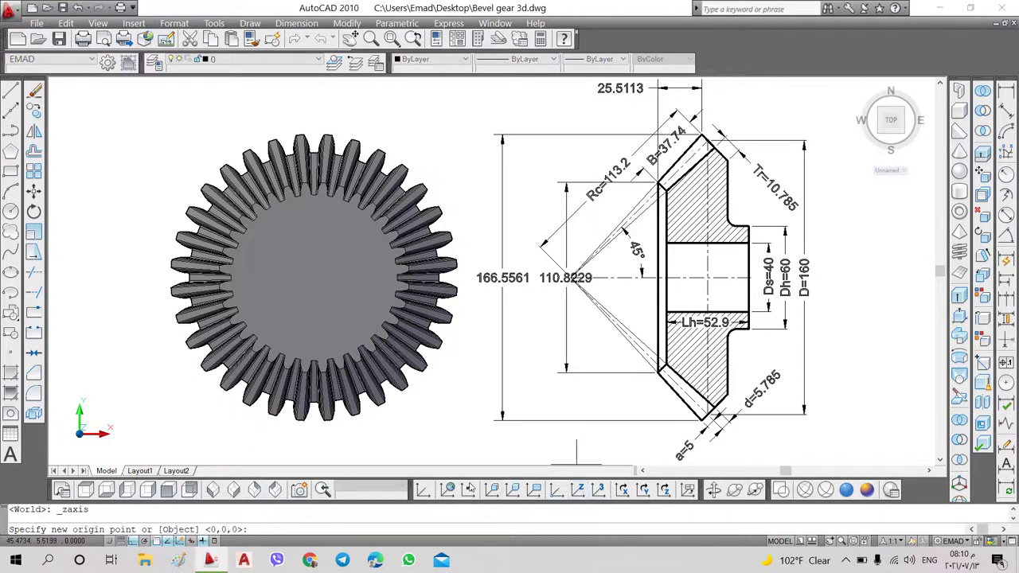
pyautogui.click(146, 135)
pyautogui.click(137, 276)
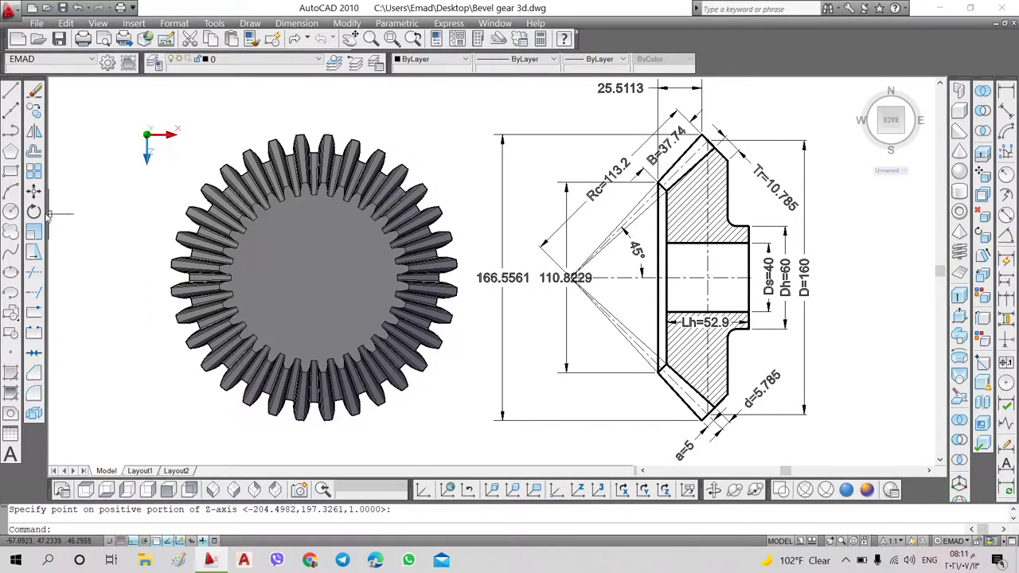
# Rotate the toothed gear 90° about its centre
pyautogui.click(34, 211)
pyautogui.click(270, 182)
pyautogui.press('Return')
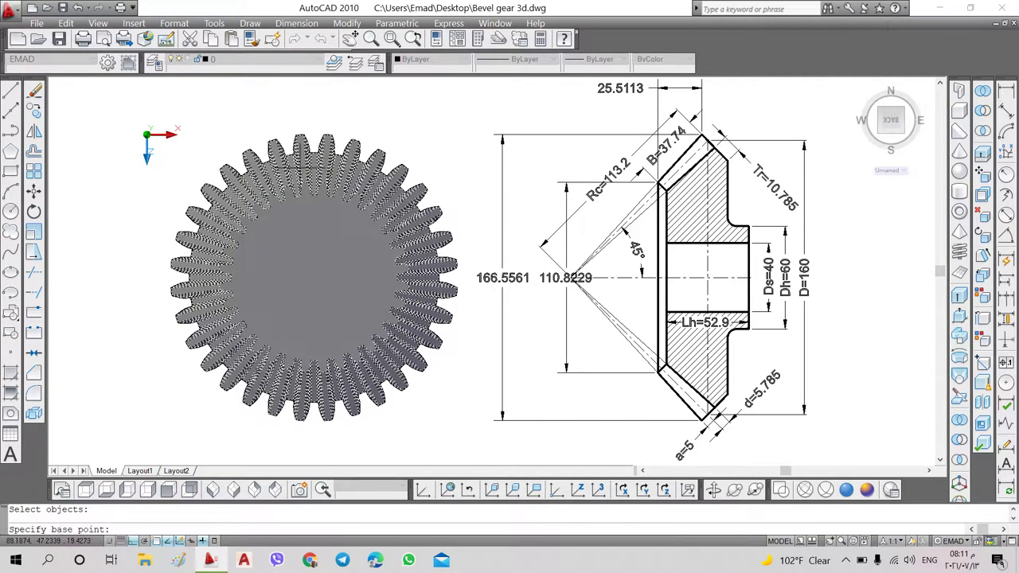
pyautogui.click(285, 111)
pyautogui.write('9')
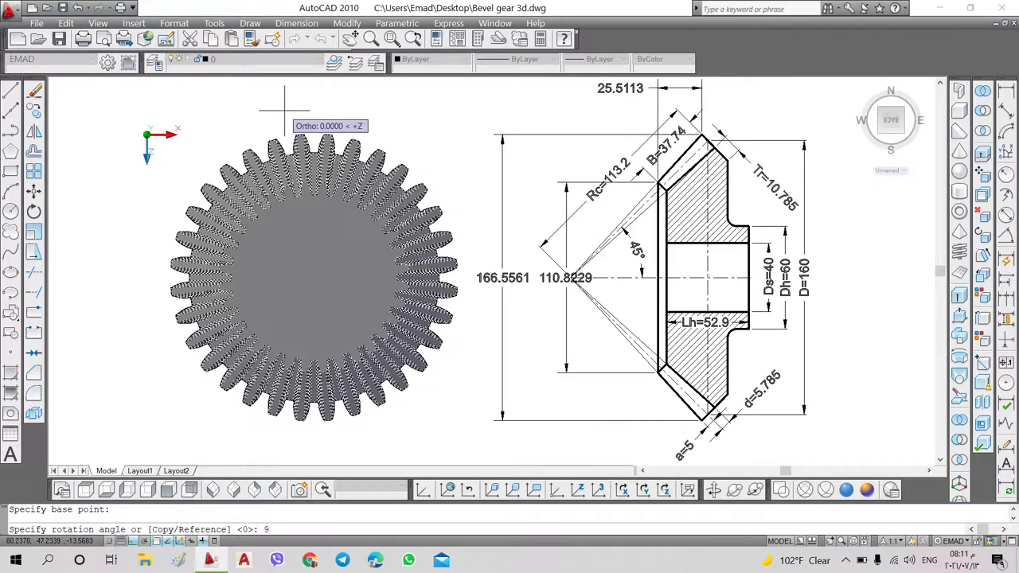
pyautogui.write('0')
pyautogui.press('Return')
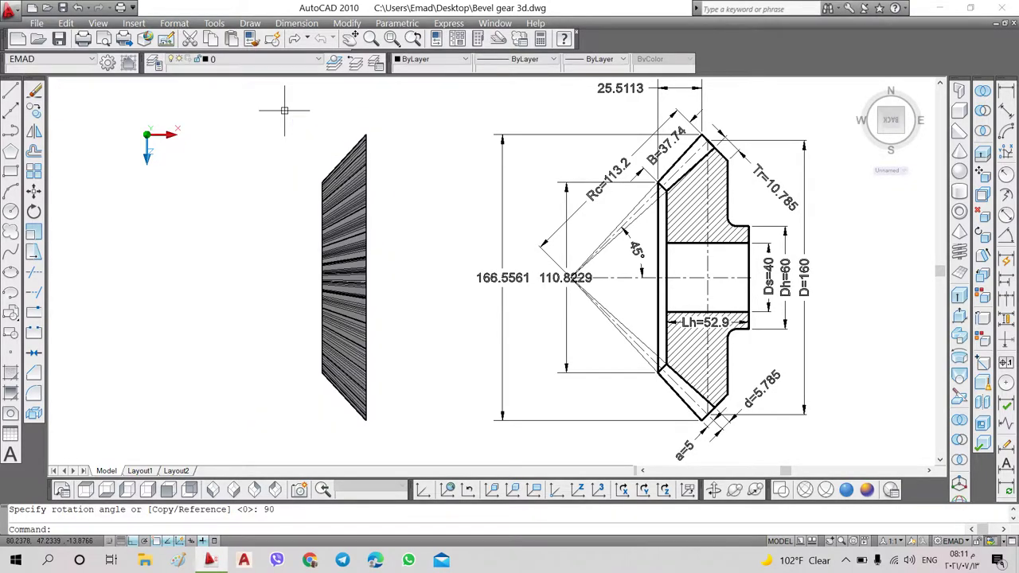
# In Top view, draw a line from the section's centre axis leftward past the gear
pyautogui.click(88, 489)
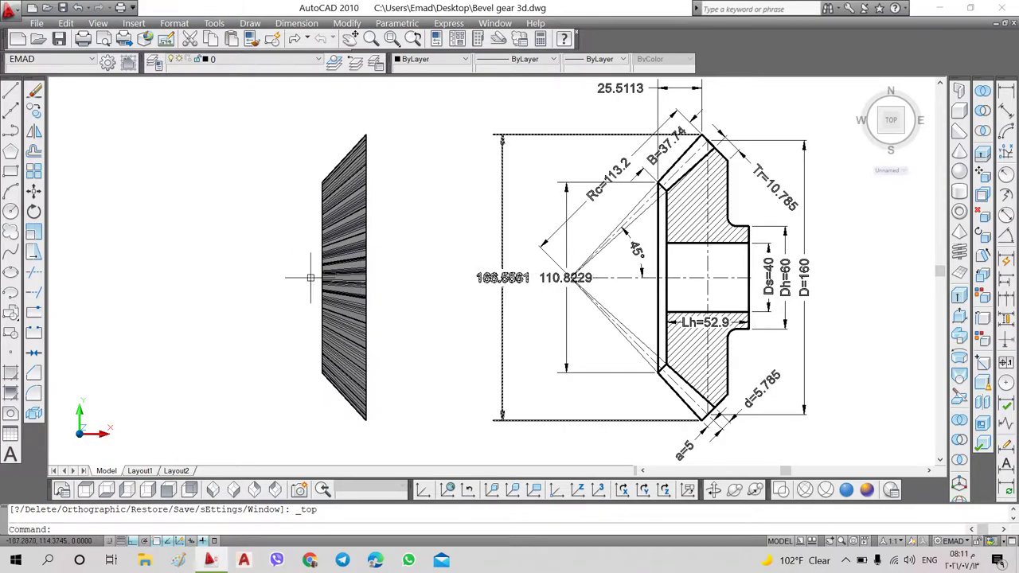
pyautogui.click(11, 90)
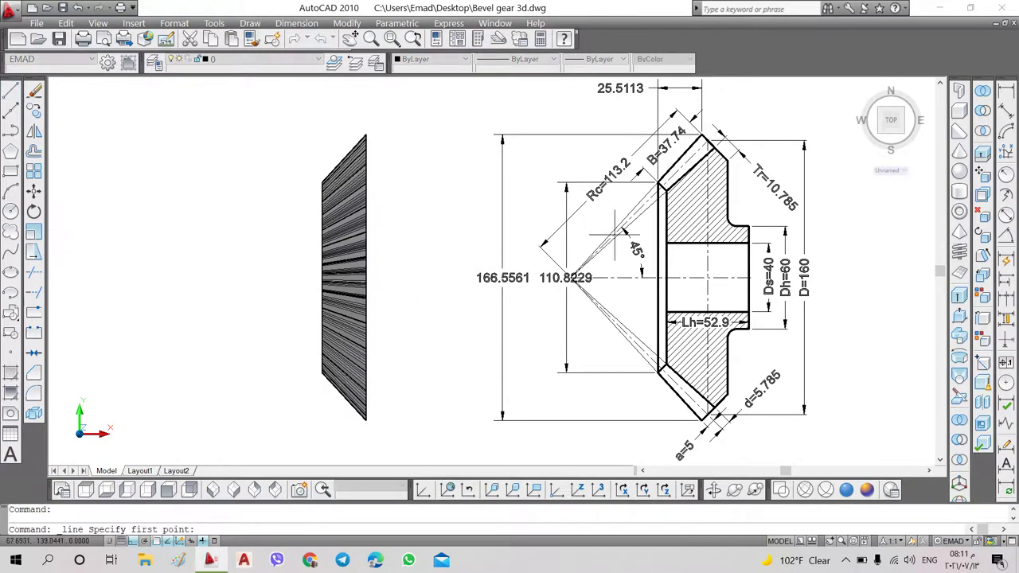
pyautogui.click(607, 278)
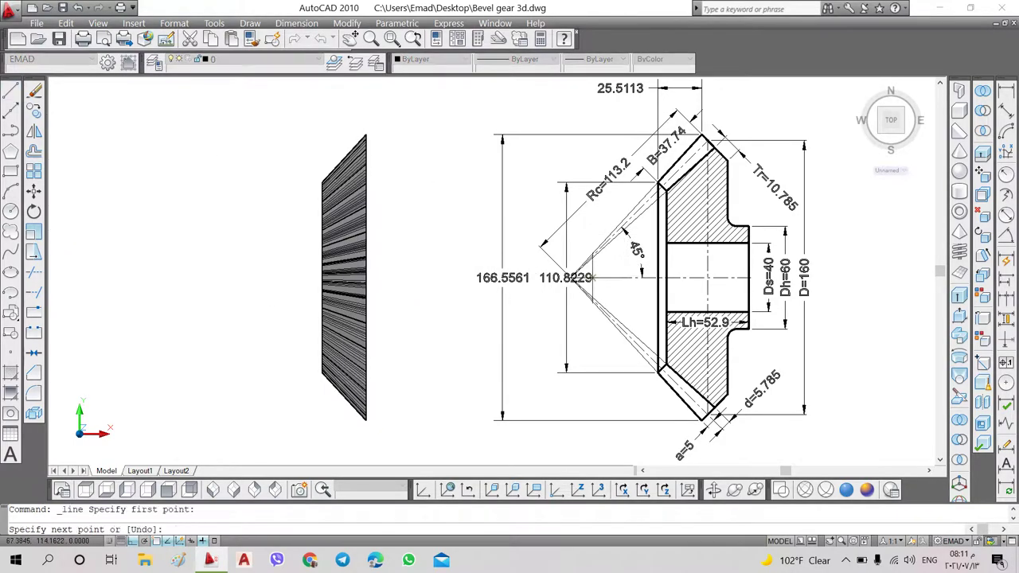
pyautogui.click(157, 278)
pyautogui.rightClick(221, 260)
pyautogui.click(255, 268)
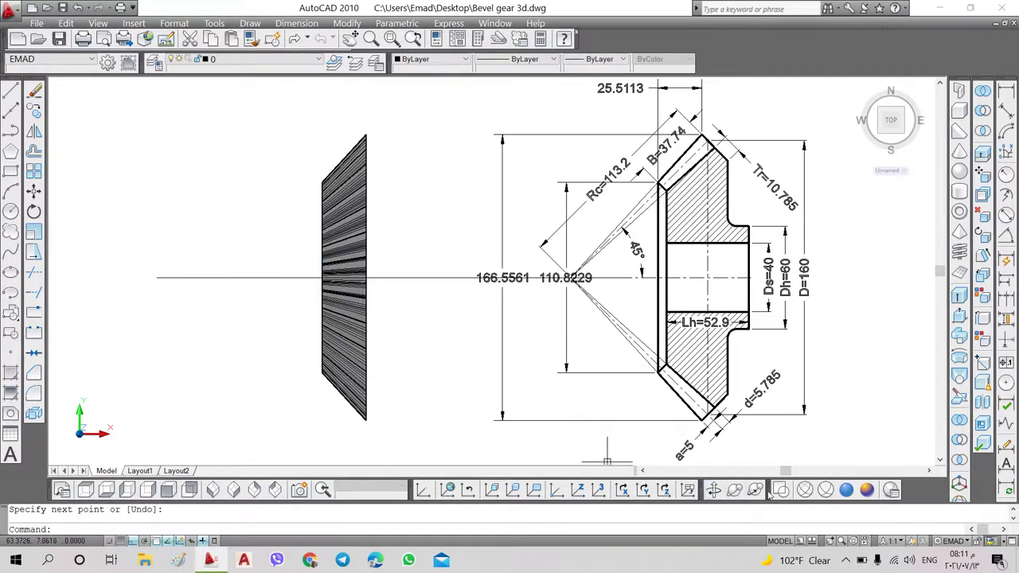
# Orbit into 3D and move the gear from its centre to the axis line's left end
pyautogui.keyDown('ctrl'); pyautogui.keyDown('shift'); pyautogui.moveTo(607, 460); pyautogui.dragTo(484, 318, button='middle'); pyautogui.keyUp('shift'); pyautogui.keyUp('ctrl')
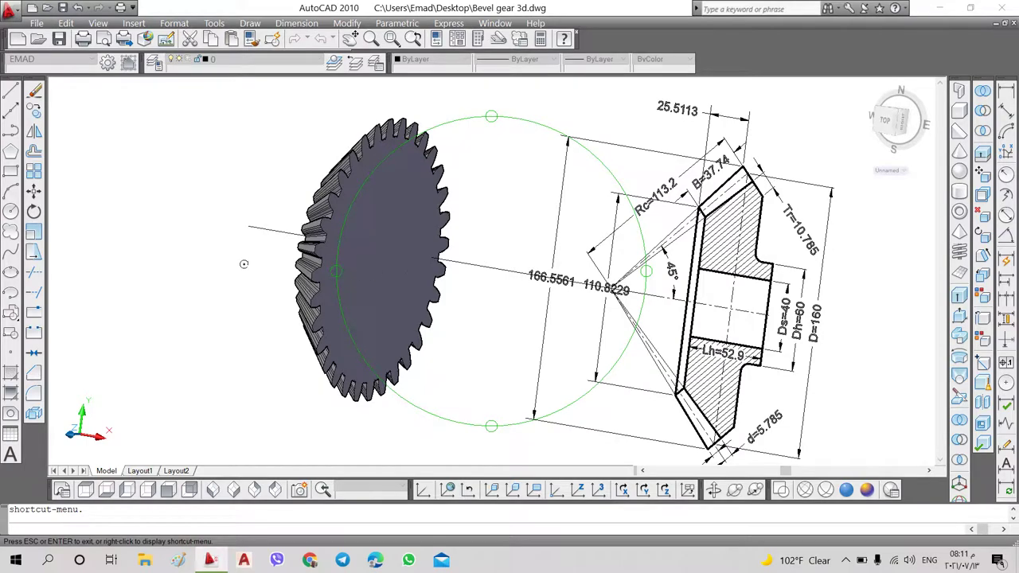
pyautogui.click(34, 191)
pyautogui.click(368, 225)
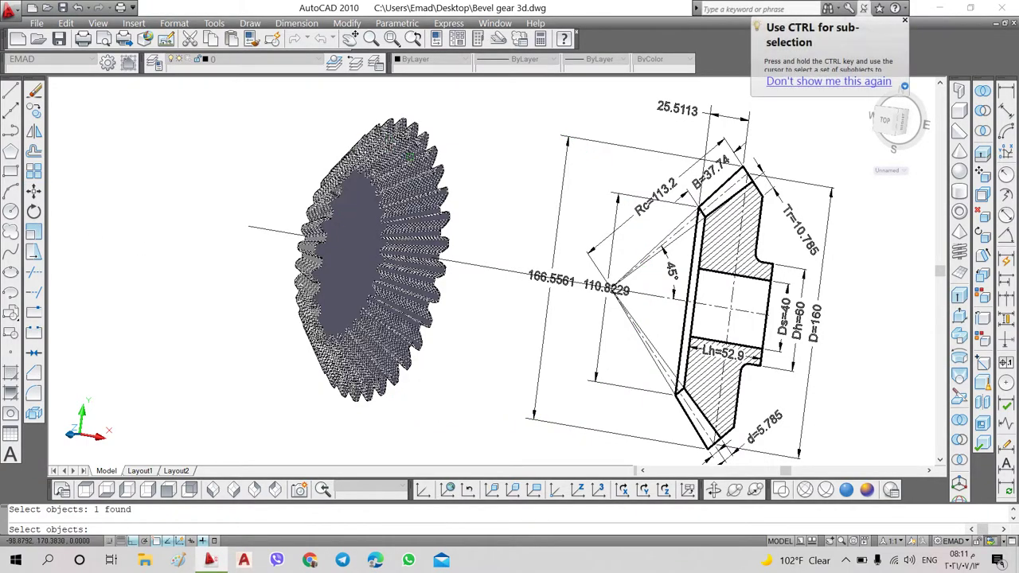
pyautogui.press('Return')
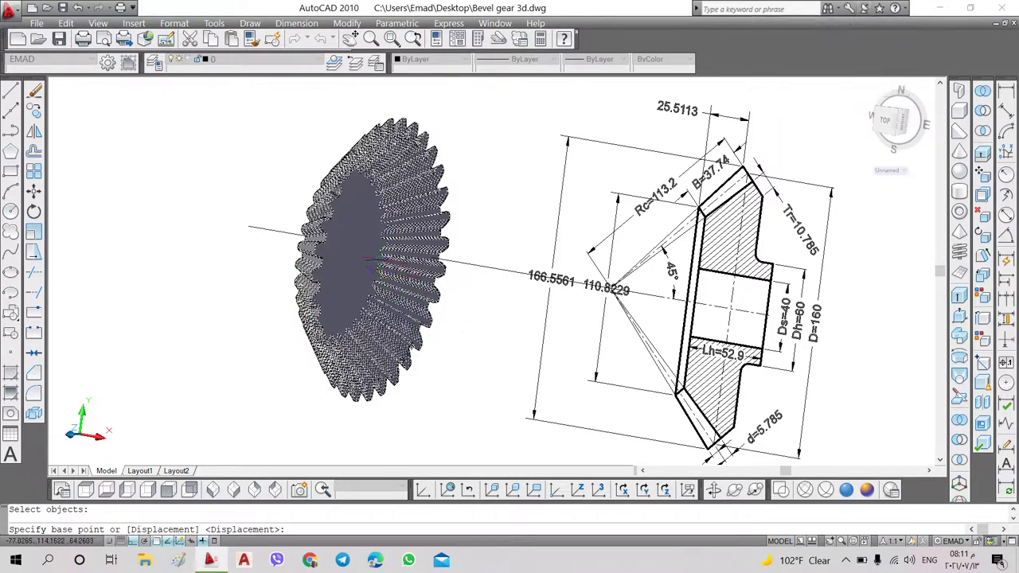
pyautogui.click(375, 262)
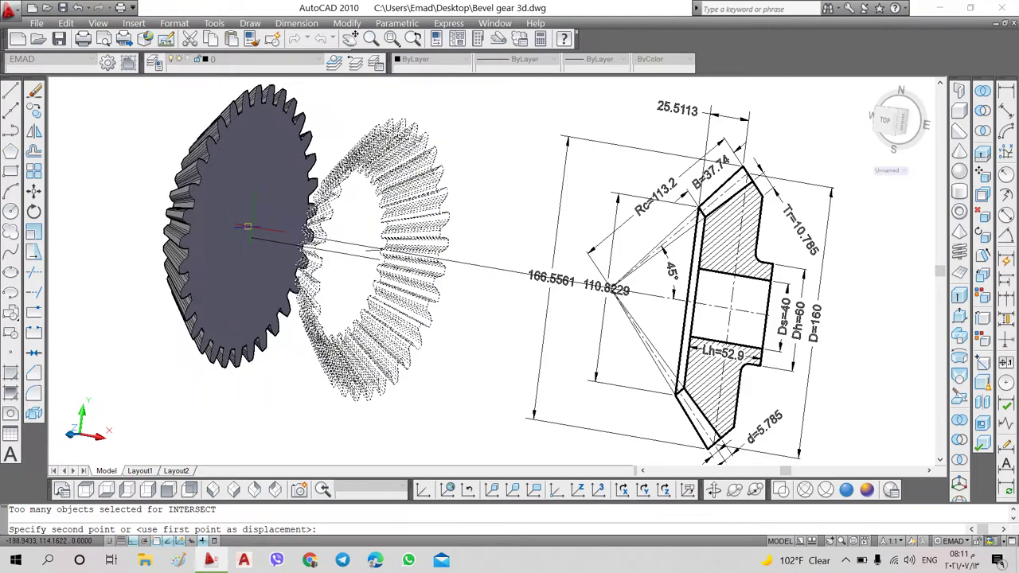
pyautogui.click(251, 228)
pyautogui.click(85, 490)
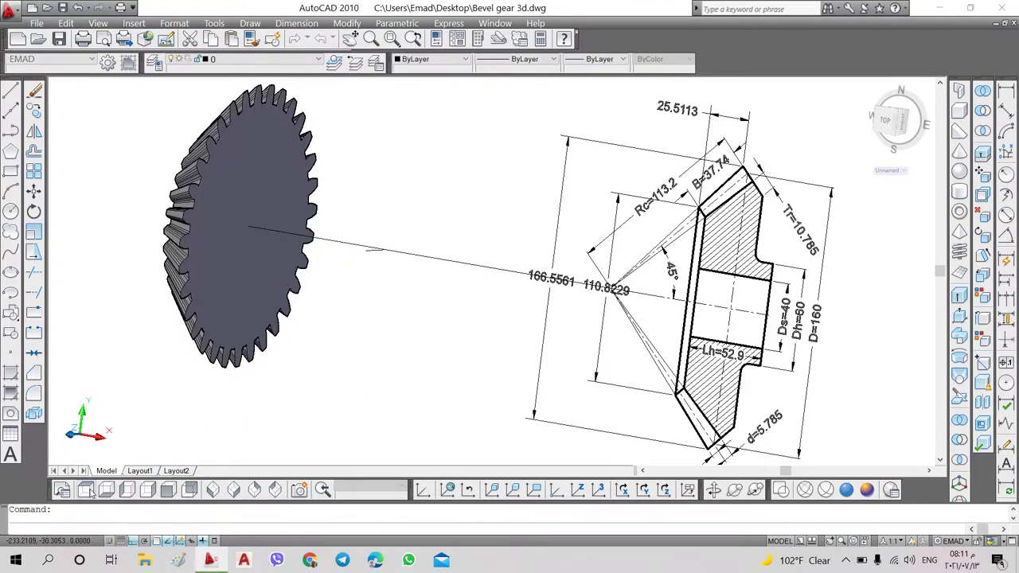
pyautogui.click(307, 234)
# Erase the window-selected object and shift the gear solid to the right
pyautogui.click(386, 322)
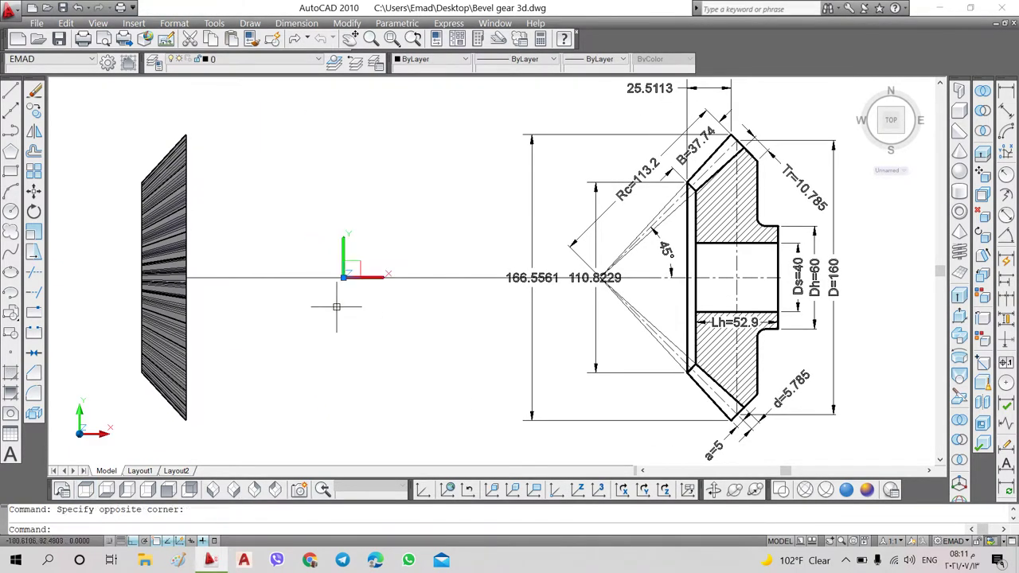
pyautogui.click(34, 90)
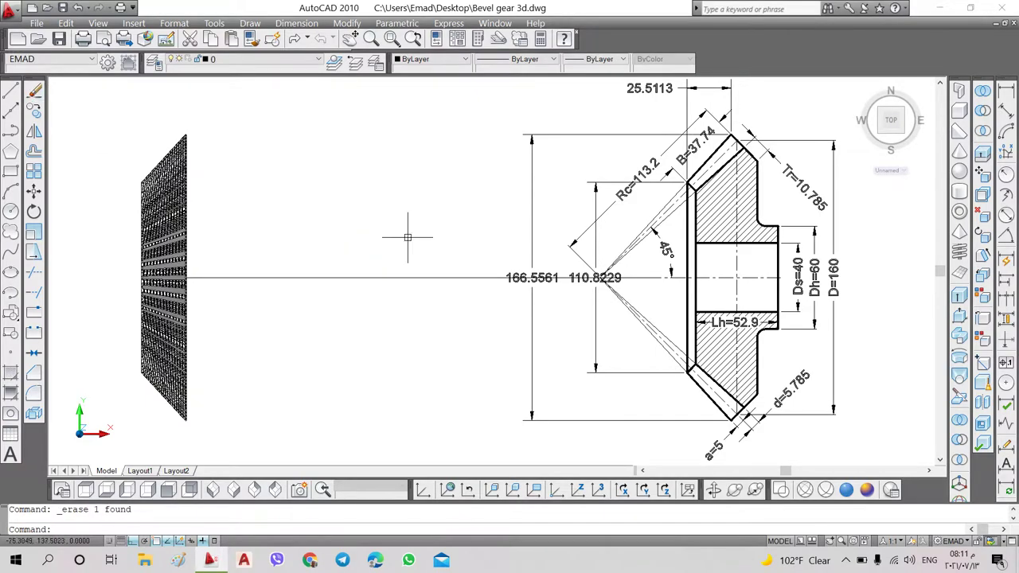
pyautogui.click(34, 191)
pyautogui.click(141, 168)
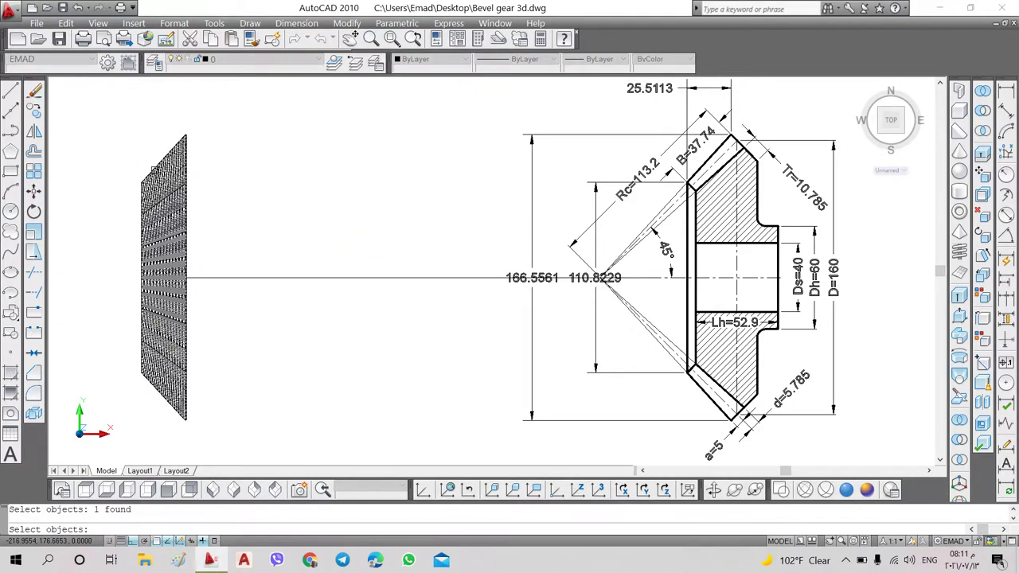
pyautogui.press('Return')
pyautogui.click(243, 157)
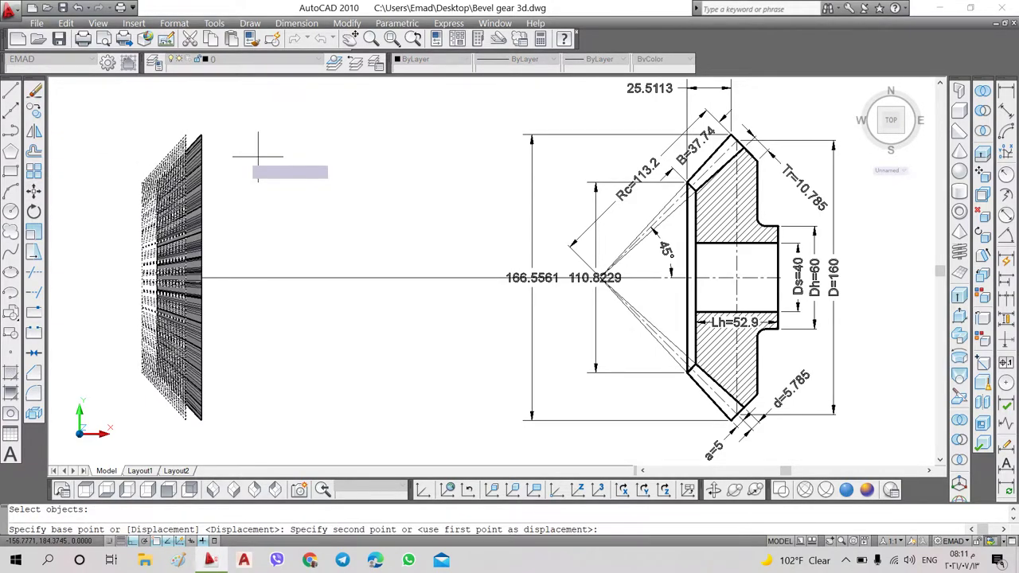
pyautogui.click(500, 165)
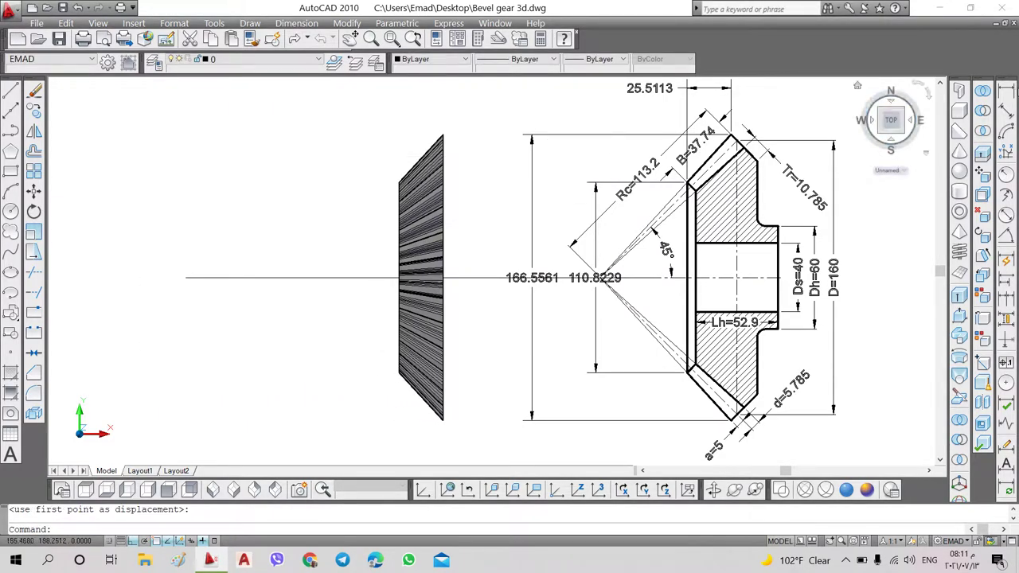
# Move the gear so its top corner snaps onto the section's top tooth corner
pyautogui.click(1006, 92)
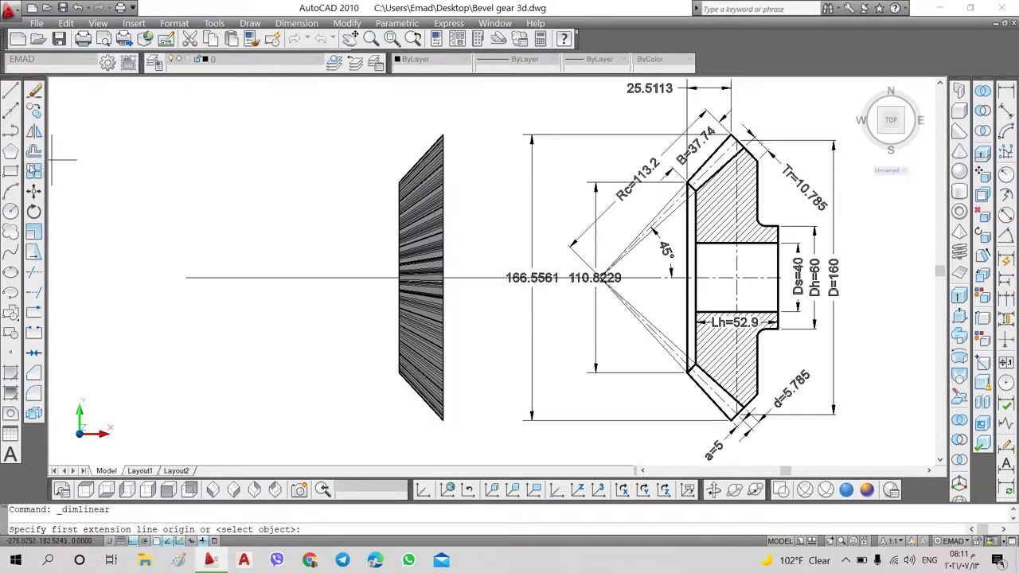
pyautogui.press('Escape')
pyautogui.write('m')
pyautogui.press('Return')
pyautogui.click(420, 171)
pyautogui.press('Return')
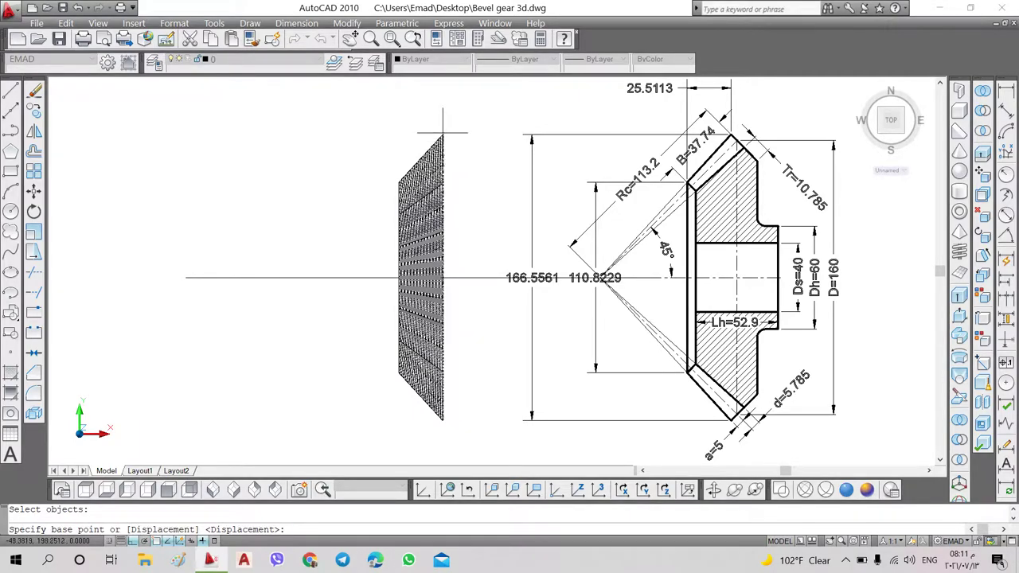
pyautogui.click(442, 136)
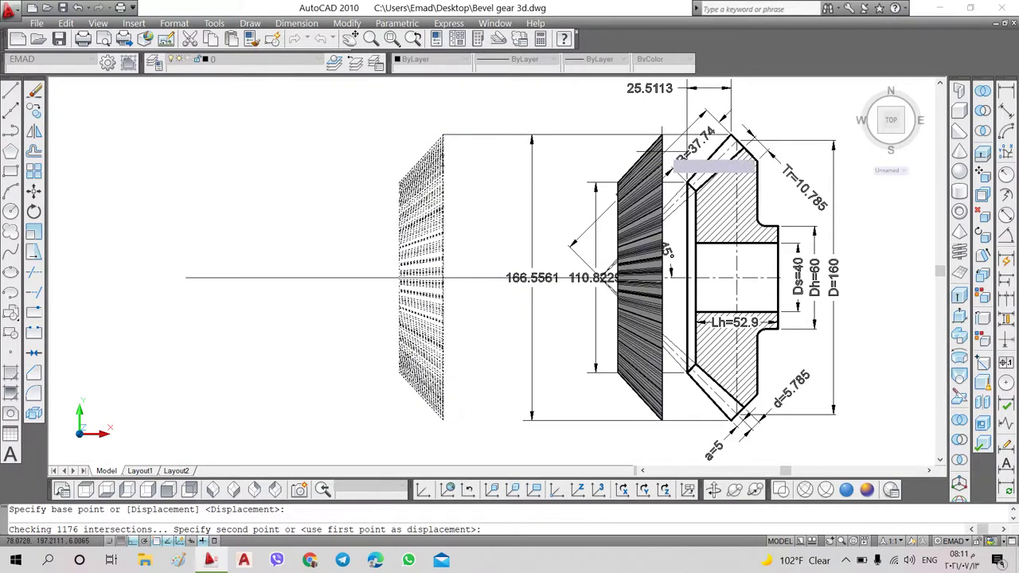
pyautogui.scroll(3, 739, 140)
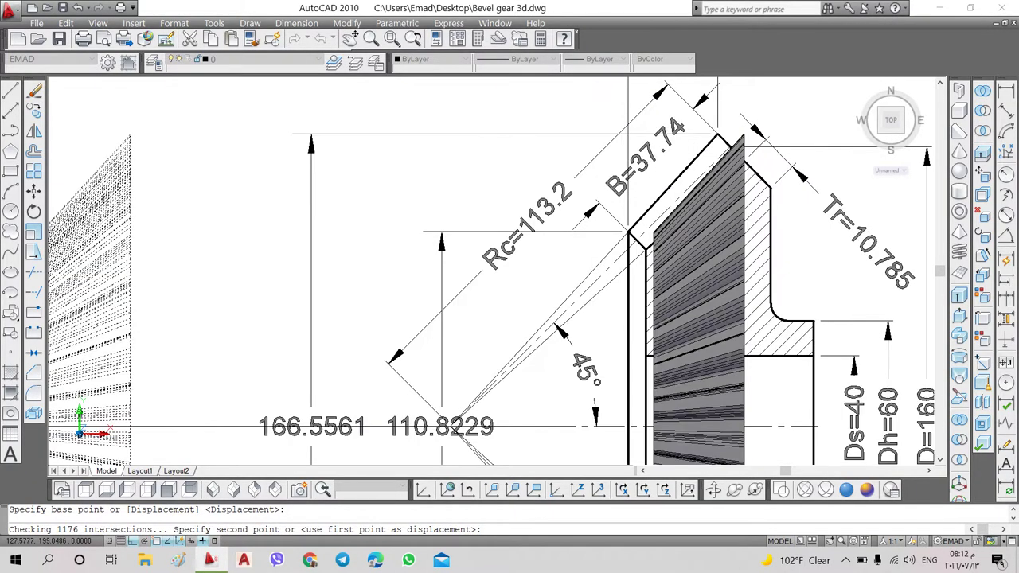
pyautogui.scroll(2, 739, 142)
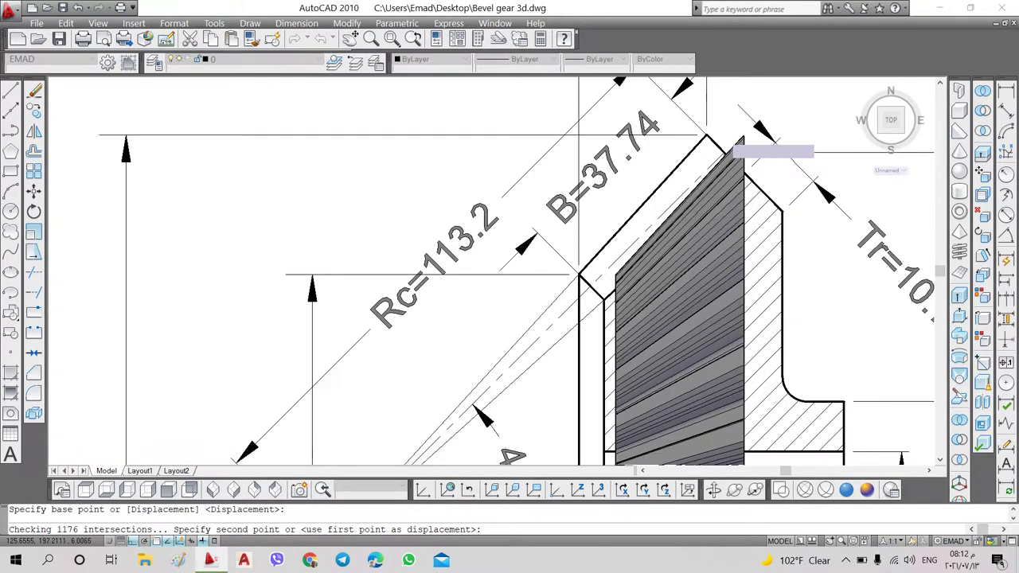
pyautogui.click(707, 137)
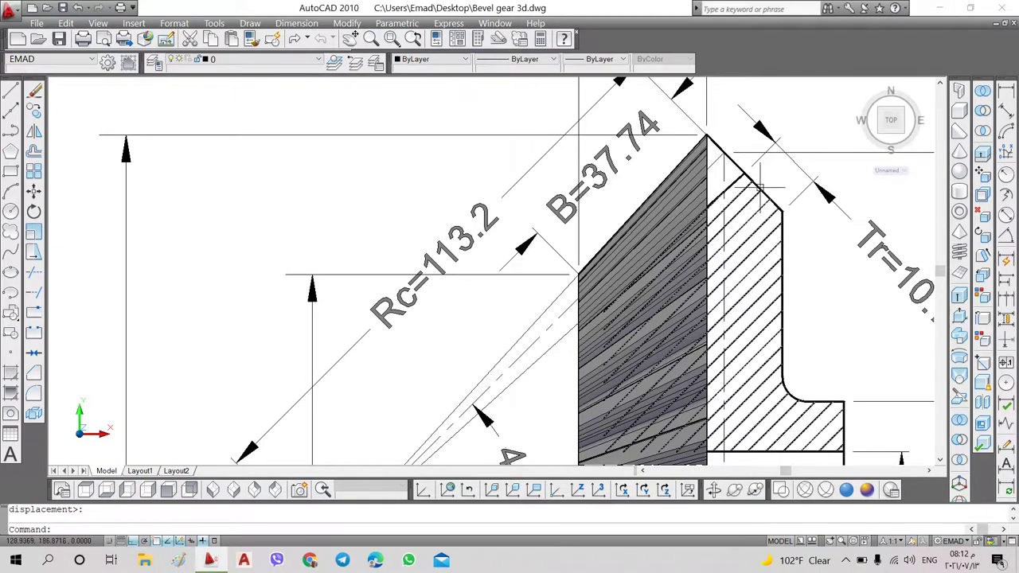
# Move the gear 150 units to the left with Ortho
pyautogui.scroll(-2, 653, 185)
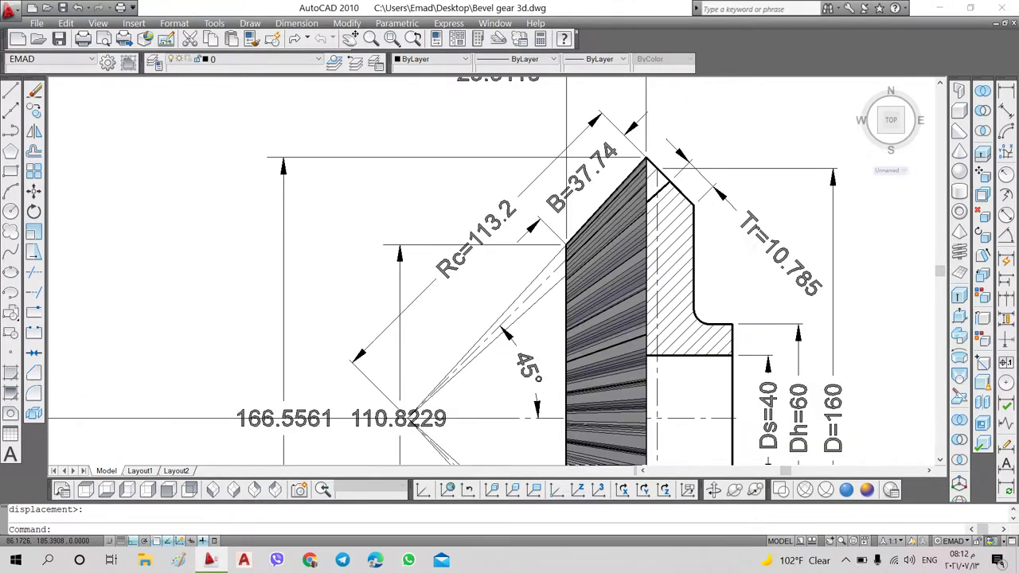
pyautogui.scroll(-2, 498, 211)
pyautogui.click(34, 190)
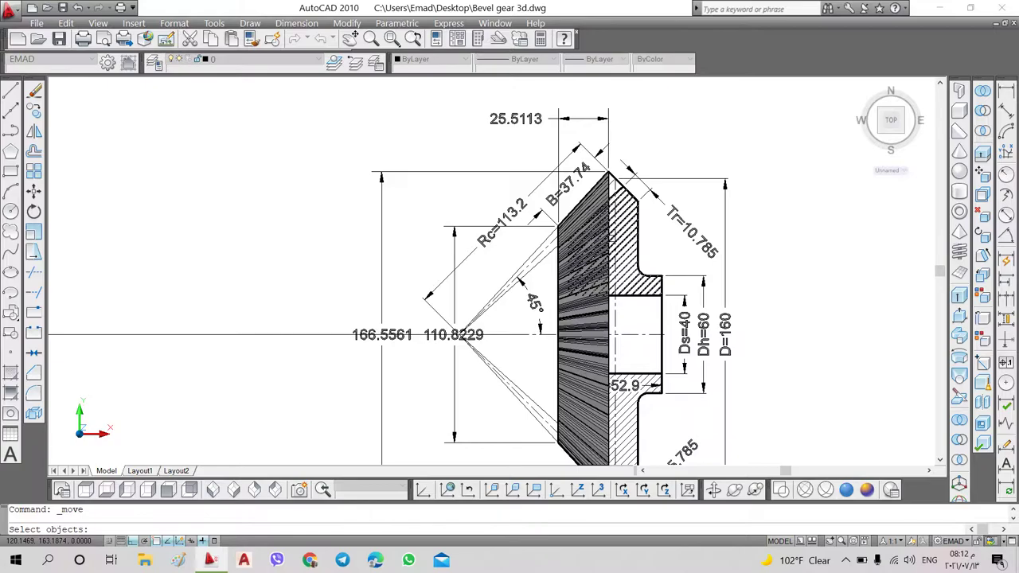
pyautogui.click(611, 234)
pyautogui.press('Return')
pyautogui.click(420, 144)
pyautogui.write('150')
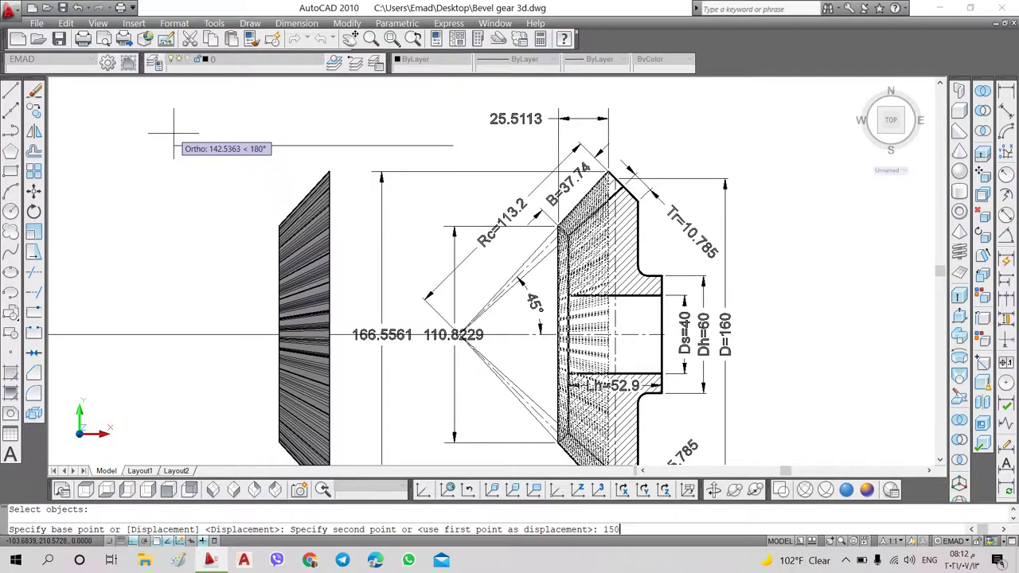
pyautogui.press('Return')
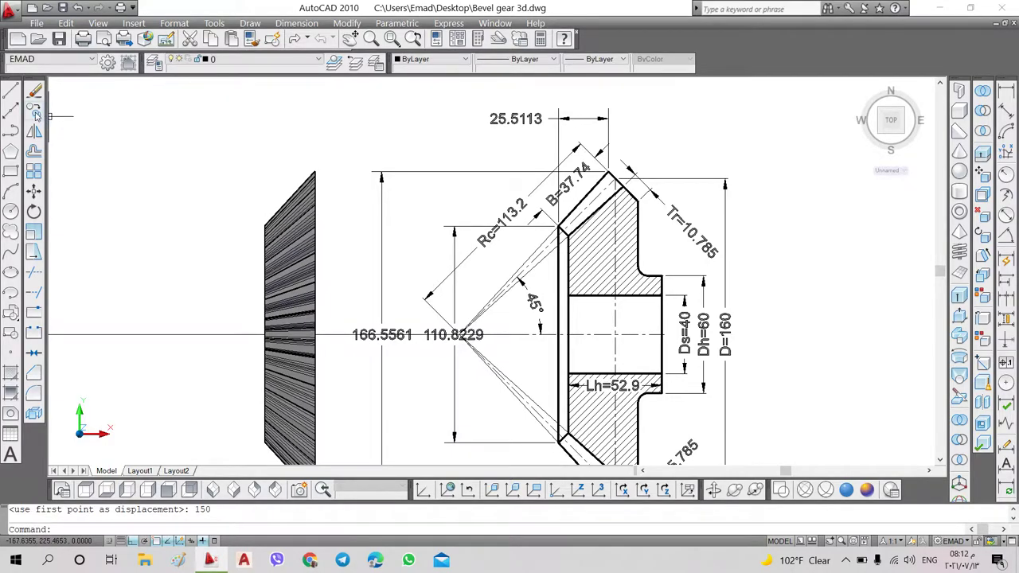
pyautogui.click(733, 490)
pyautogui.moveTo(483, 327); pyautogui.dragTo(402, 316)
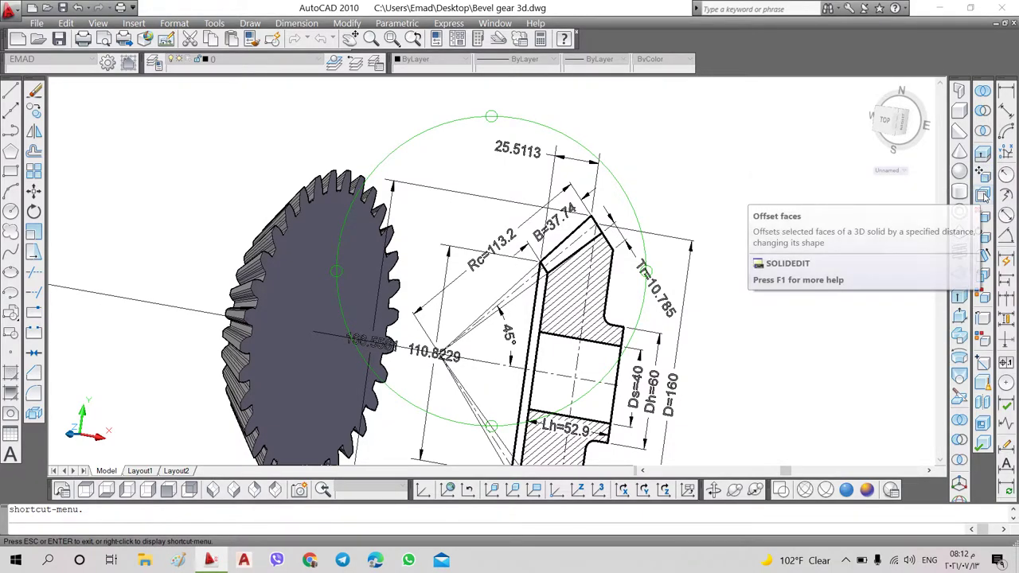
pyautogui.click(983, 196)
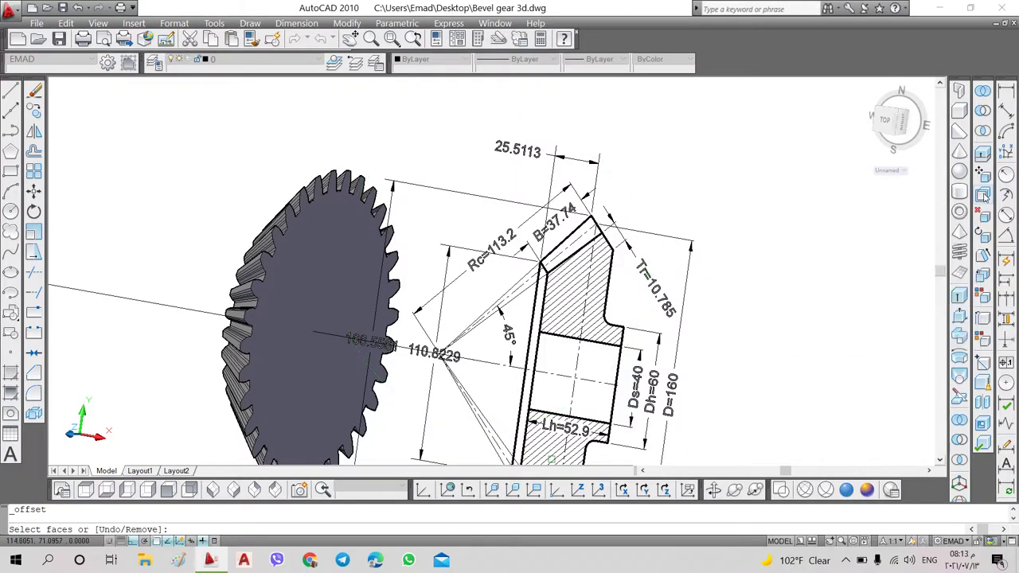
pyautogui.click(320, 304)
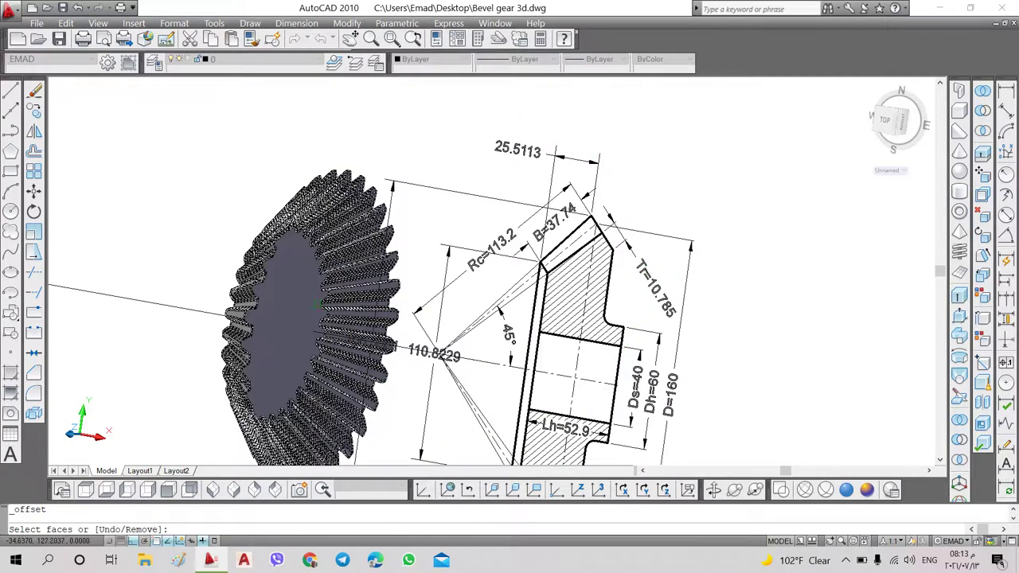
pyautogui.click(315, 306)
pyautogui.rightClick(304, 308)
pyautogui.click(322, 315)
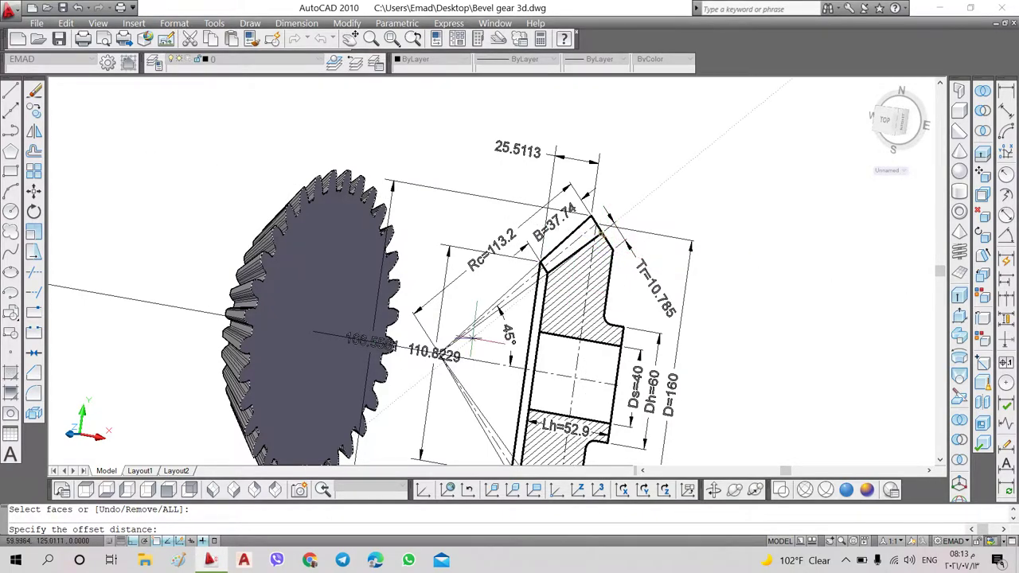
pyautogui.press('Escape')
pyautogui.click(958, 132)
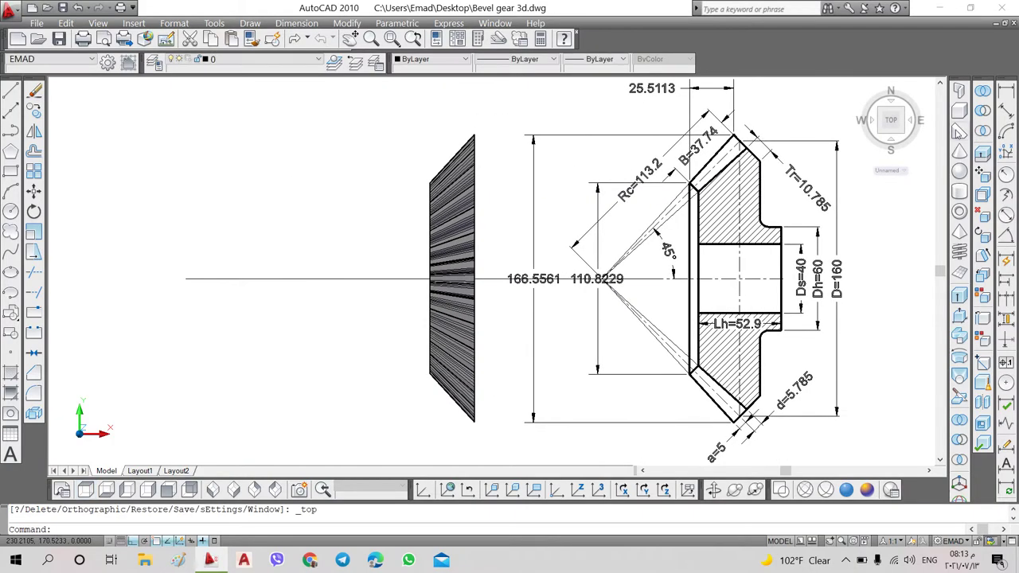
# Measure the tooth tip with a horizontal 7.5654 linear dimension placed above it
pyautogui.click(1004, 94)
pyautogui.scroll(4, 751, 103)
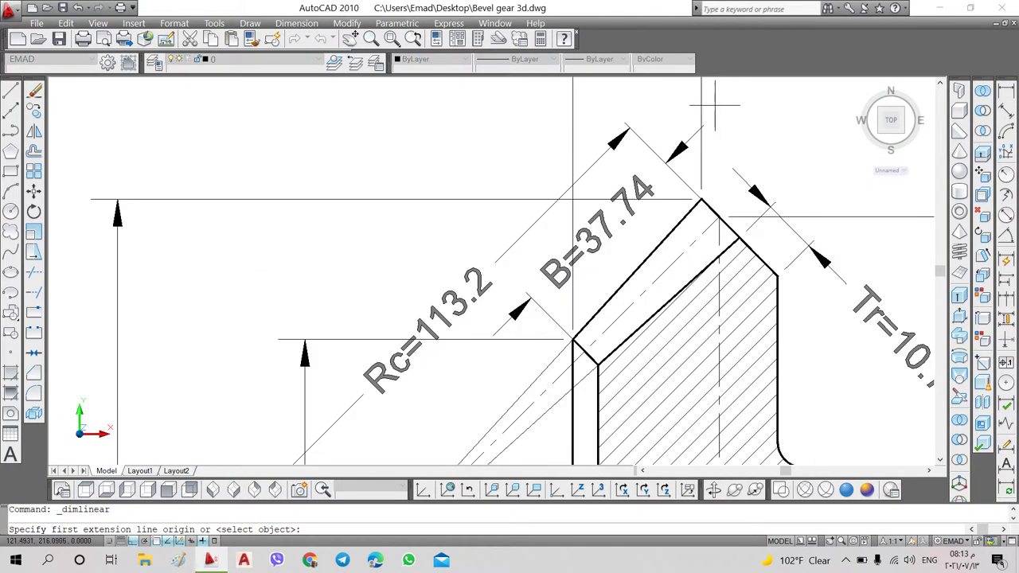
pyautogui.click(700, 105)
pyautogui.click(740, 237)
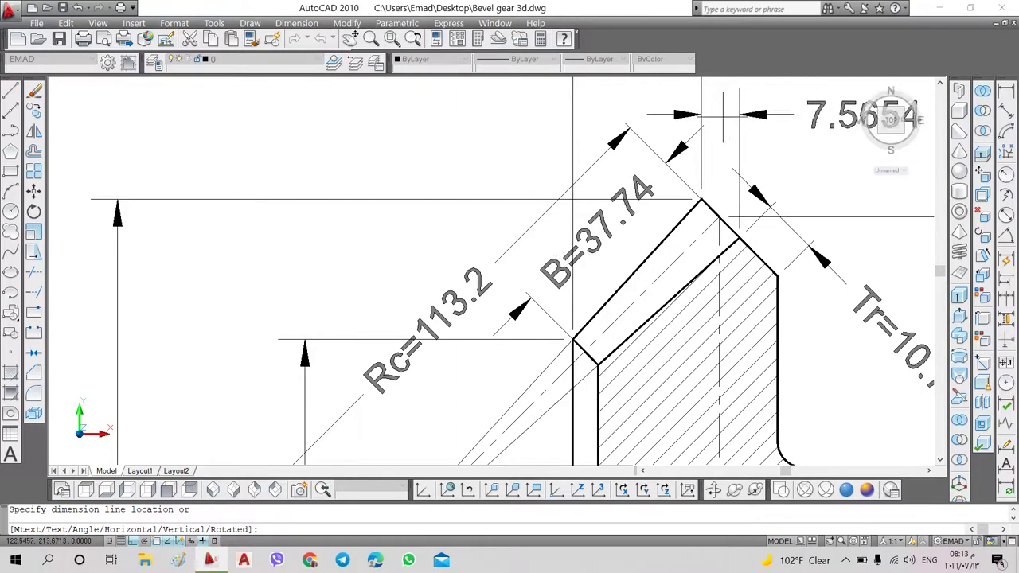
pyautogui.click(757, 120)
pyautogui.moveTo(757, 131); pyautogui.dragTo(643, 147, button='middle')
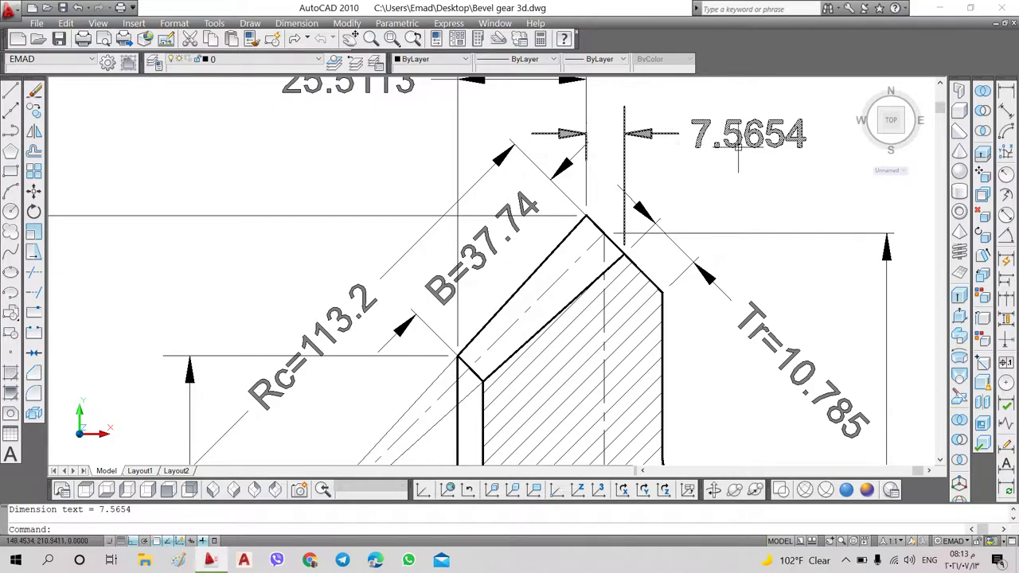
pyautogui.scroll(-3, 770, 148)
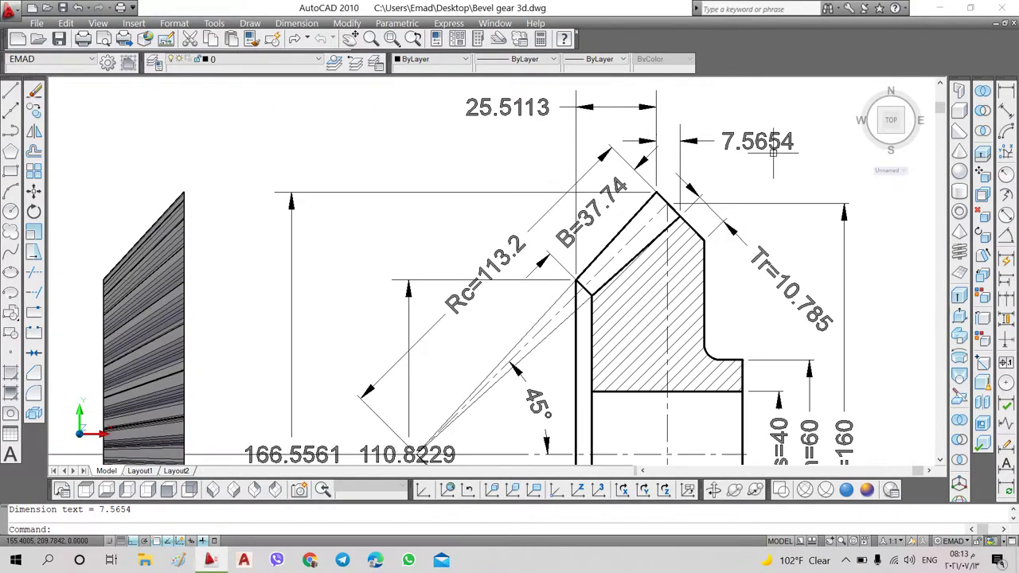
# Offset the gear solid's large flat face by 7.5654, then return to the top view
pyautogui.click(734, 489)
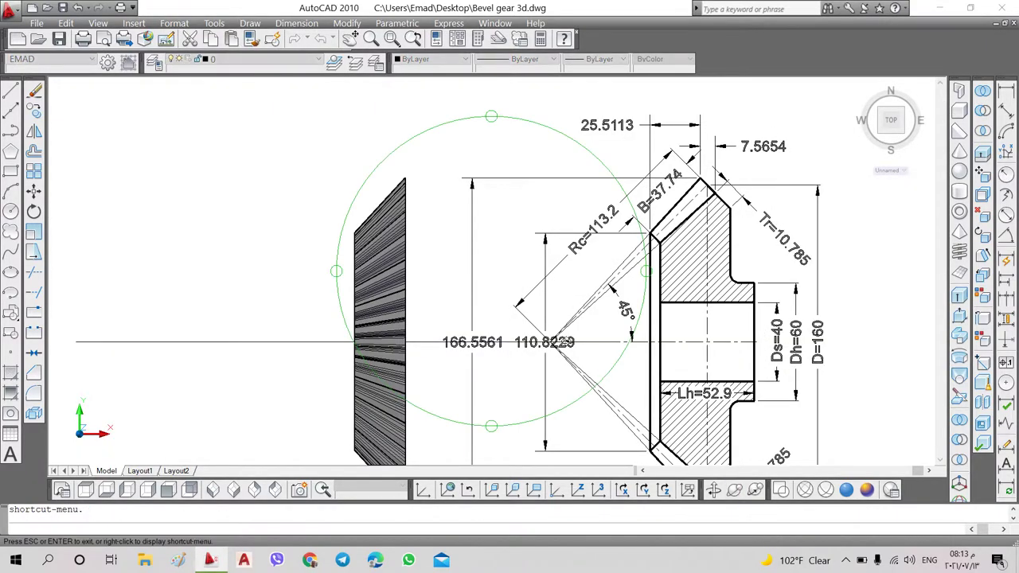
pyautogui.moveTo(557, 303)
pyautogui.mouseDown()
pyautogui.moveTo(501, 339)
pyautogui.moveTo(493, 332)
pyautogui.mouseUp()
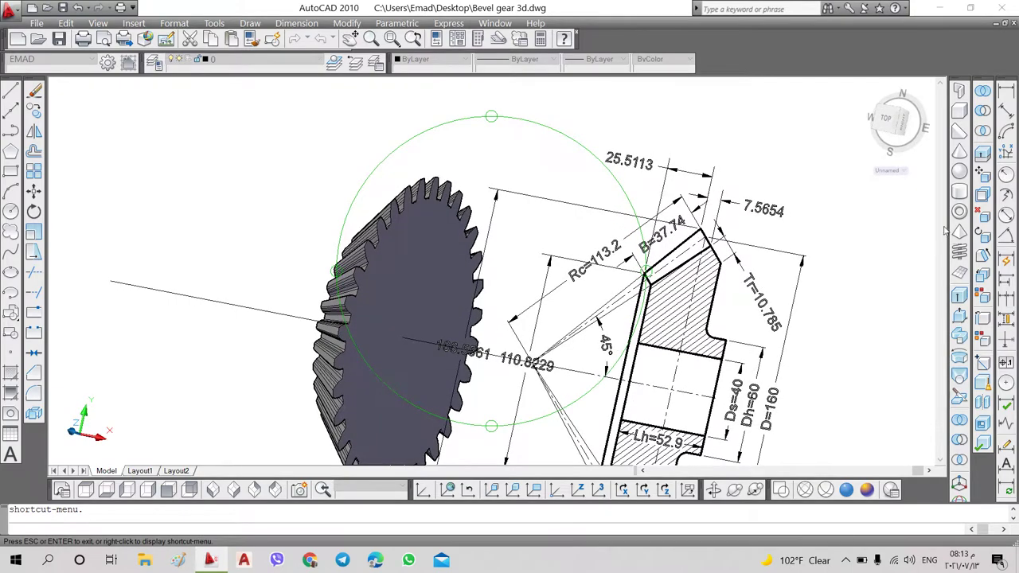
pyautogui.click(985, 199)
pyautogui.click(387, 322)
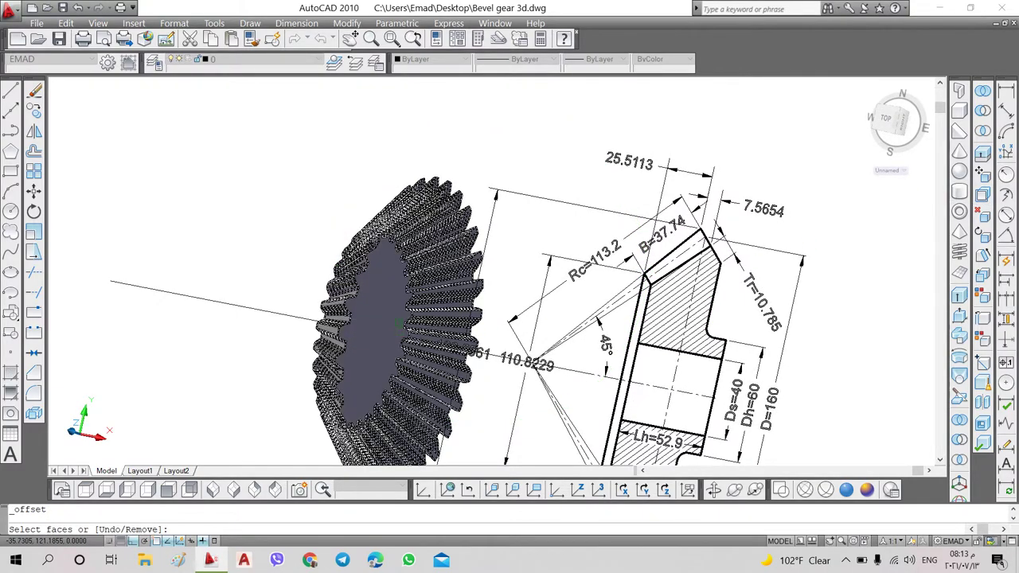
pyautogui.rightClick(387, 323)
pyautogui.click(406, 330)
pyautogui.write('7.5654')
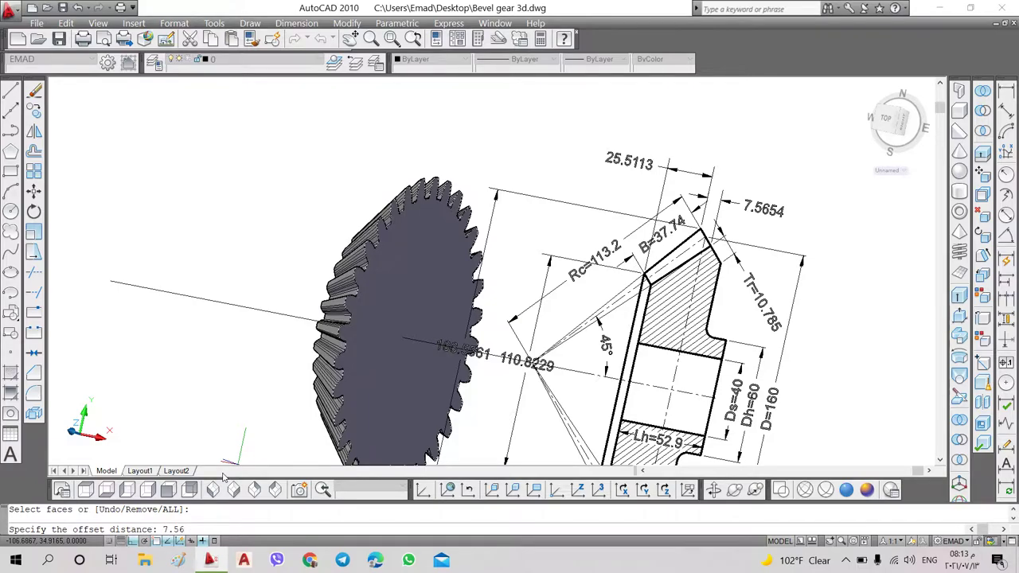
pyautogui.press('Return')
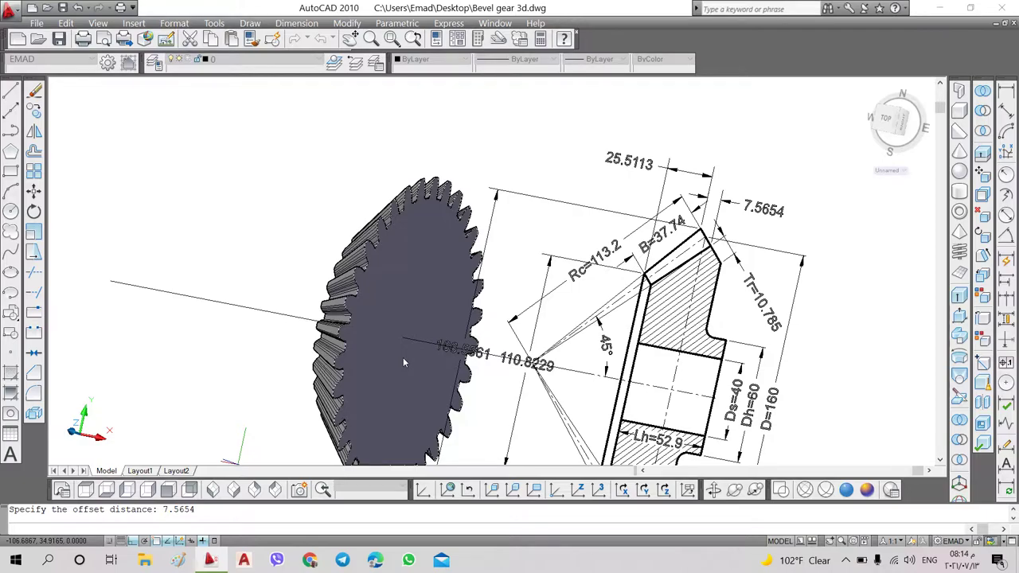
pyautogui.click(446, 358)
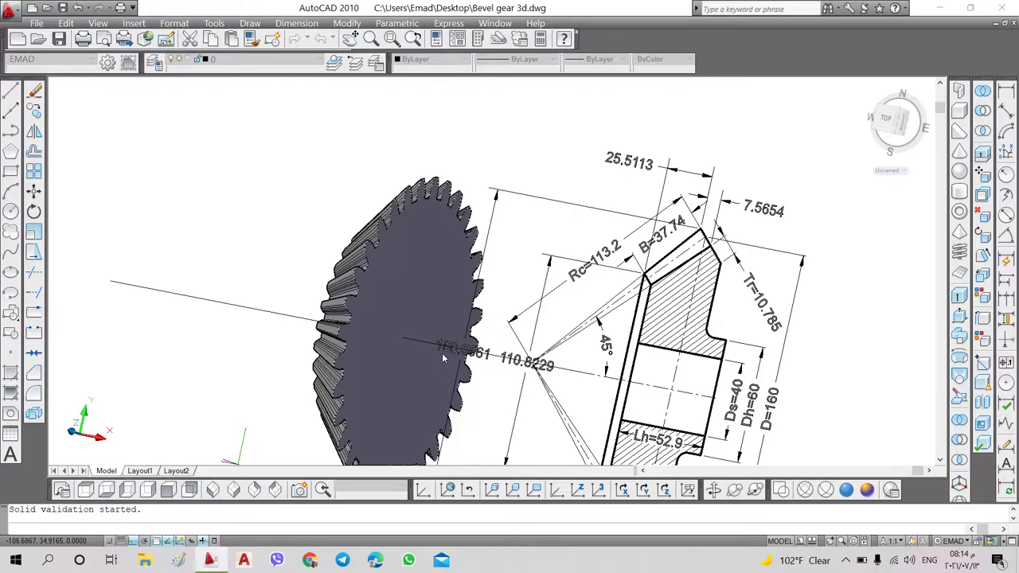
pyautogui.click(85, 490)
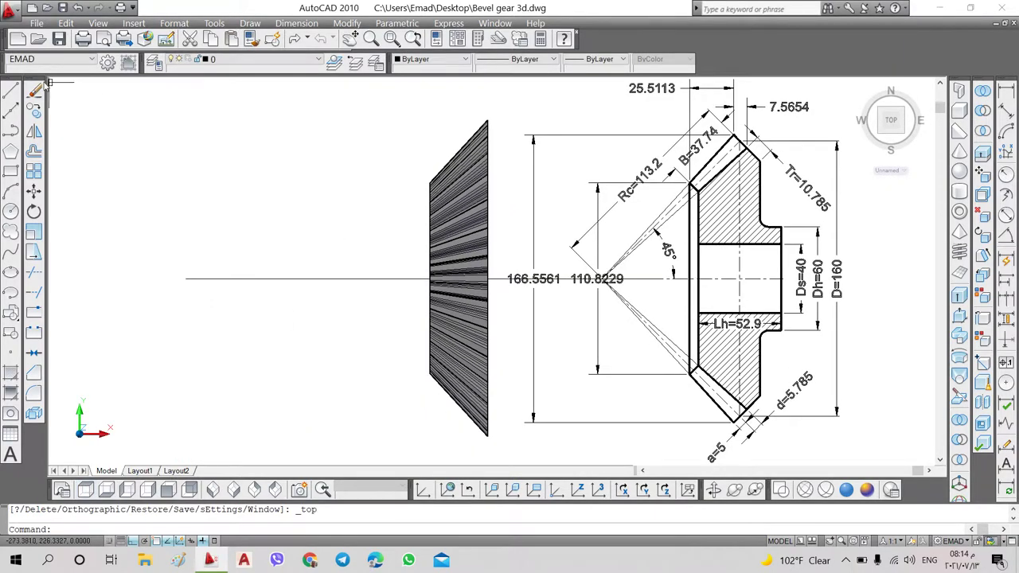
# Draw a horizontal line leftward from the section profile's top corner
pyautogui.click(10, 90)
pyautogui.click(635, 135)
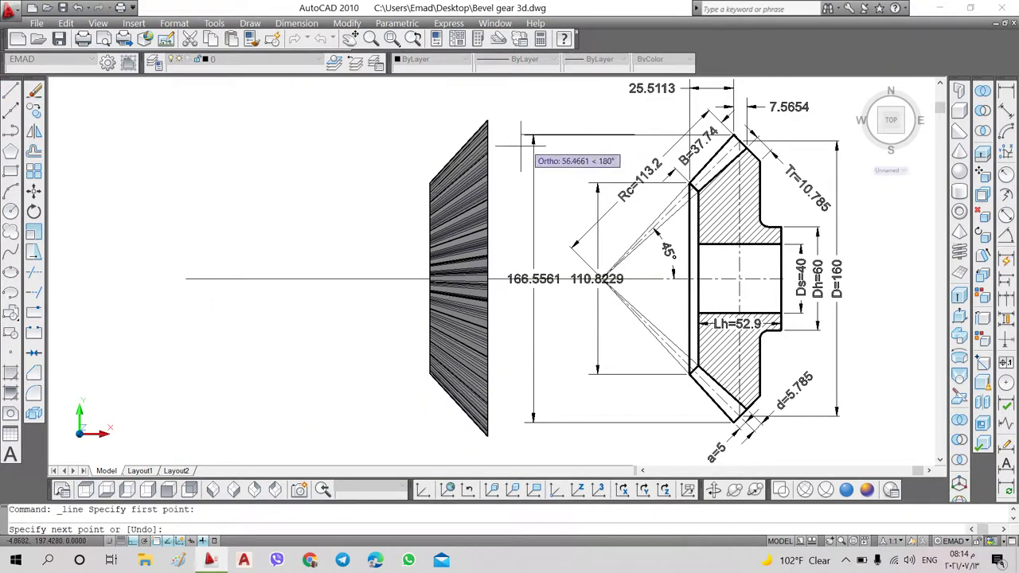
pyautogui.click(387, 140)
pyautogui.press('Return')
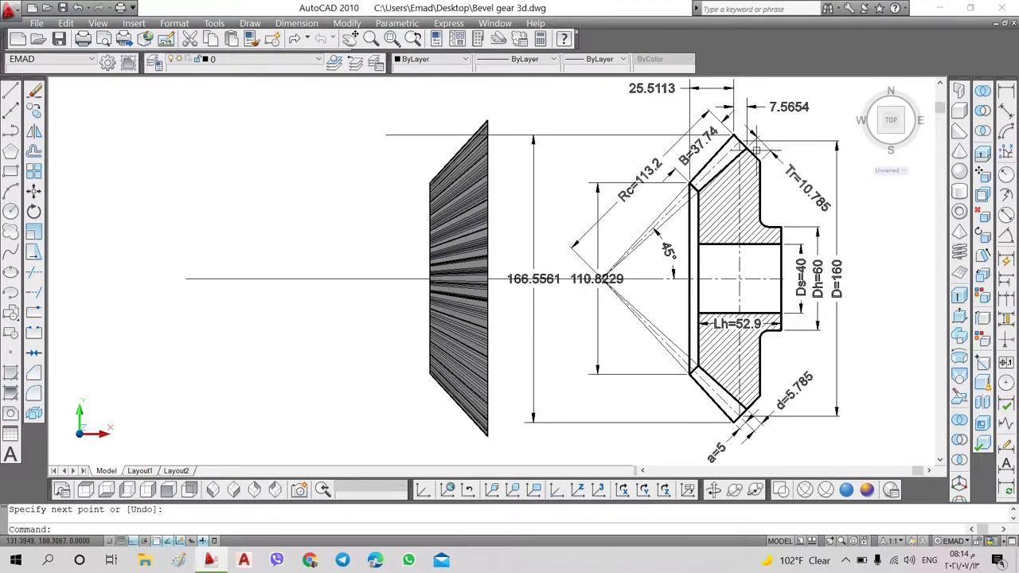
# Copy the gear section outline and its hatch 250 units to the left
pyautogui.click(34, 113)
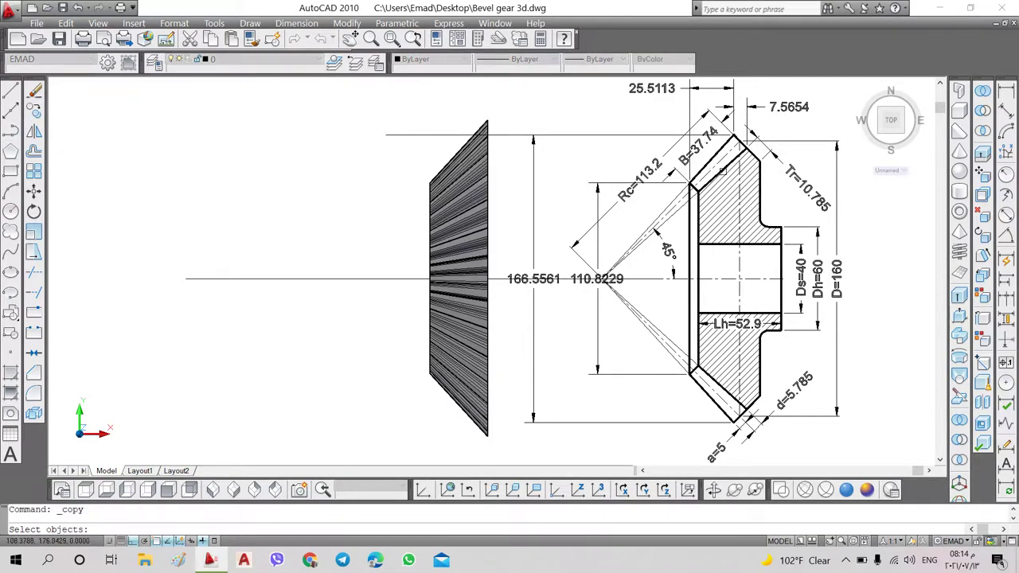
pyautogui.scroll(3, 736, 150)
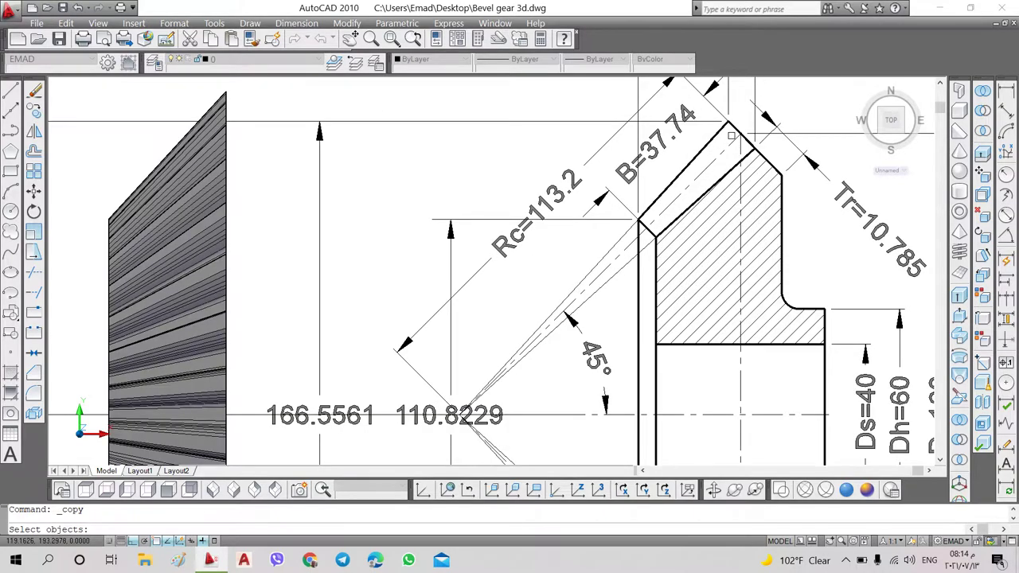
pyautogui.click(721, 105)
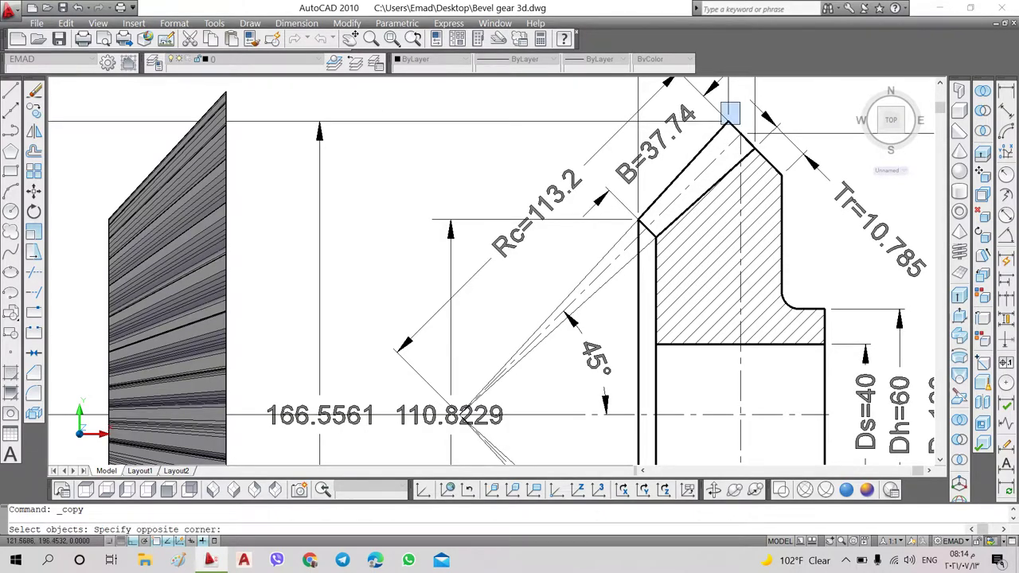
pyautogui.click(788, 199)
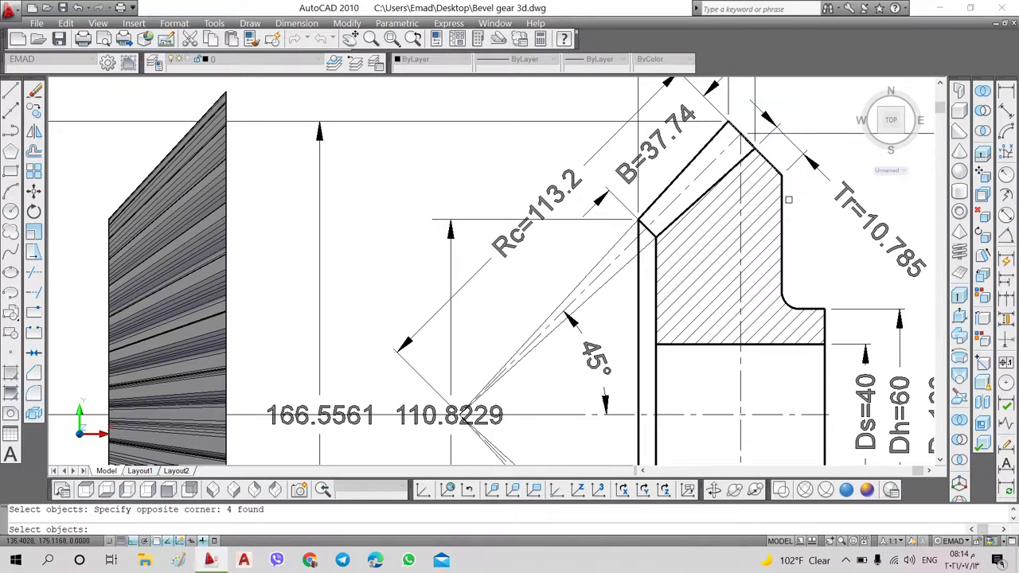
pyautogui.click(782, 200)
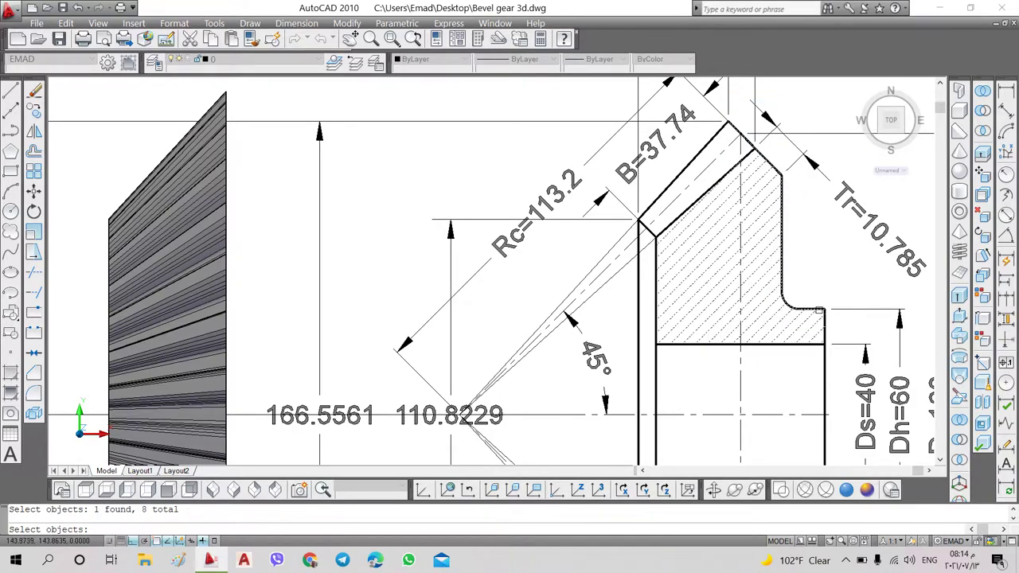
pyautogui.press('Return')
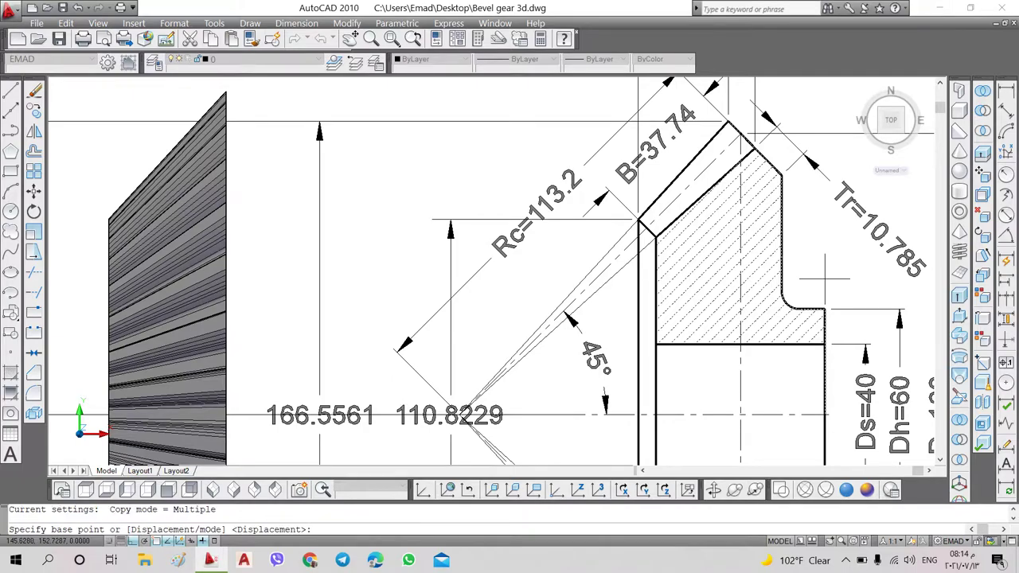
pyautogui.click(824, 310)
pyautogui.scroll(-2, 748, 285)
pyautogui.moveTo(724, 281); pyautogui.dragTo(796, 252, button='middle')
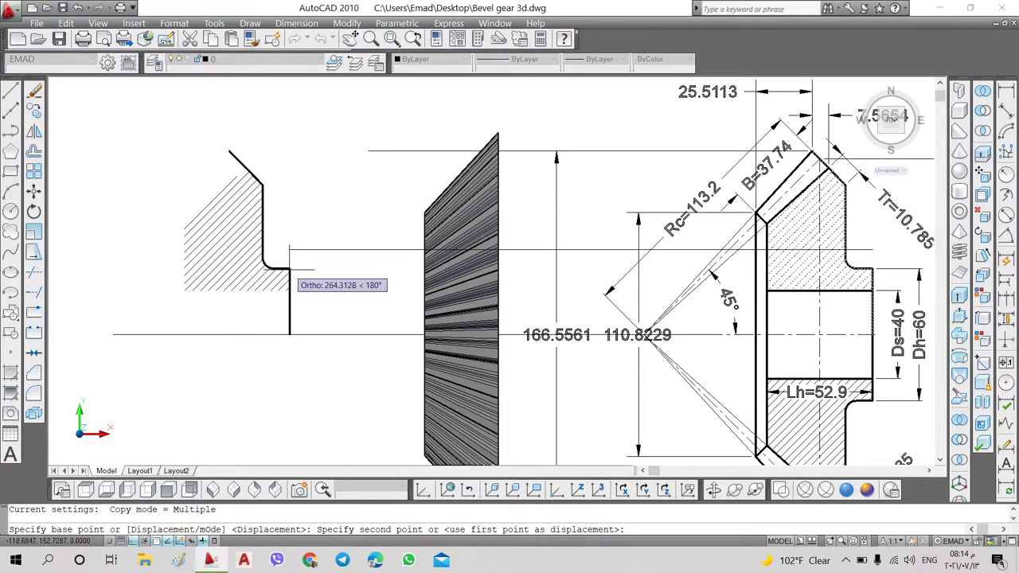
pyautogui.write('250')
pyautogui.press('Return')
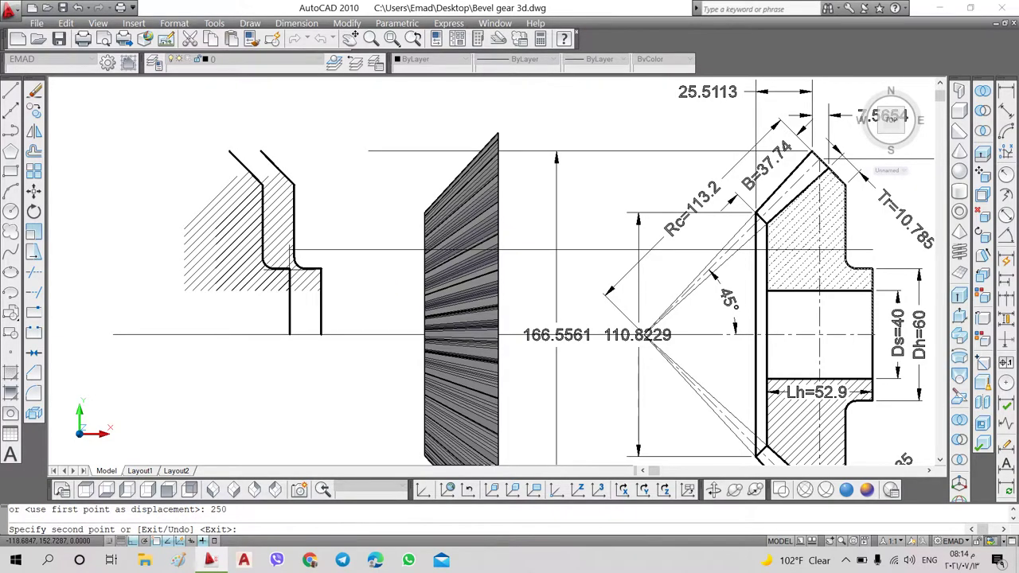
pyautogui.press('Escape')
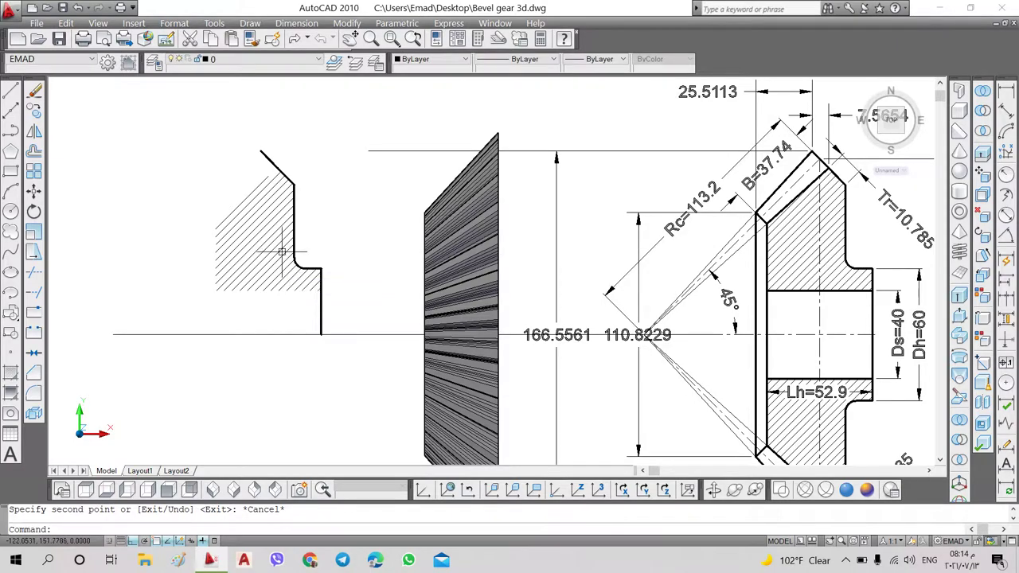
# Erase the copy's hatch and draw the short vertical, top and right closing edges
pyautogui.click(276, 248)
pyautogui.click(35, 92)
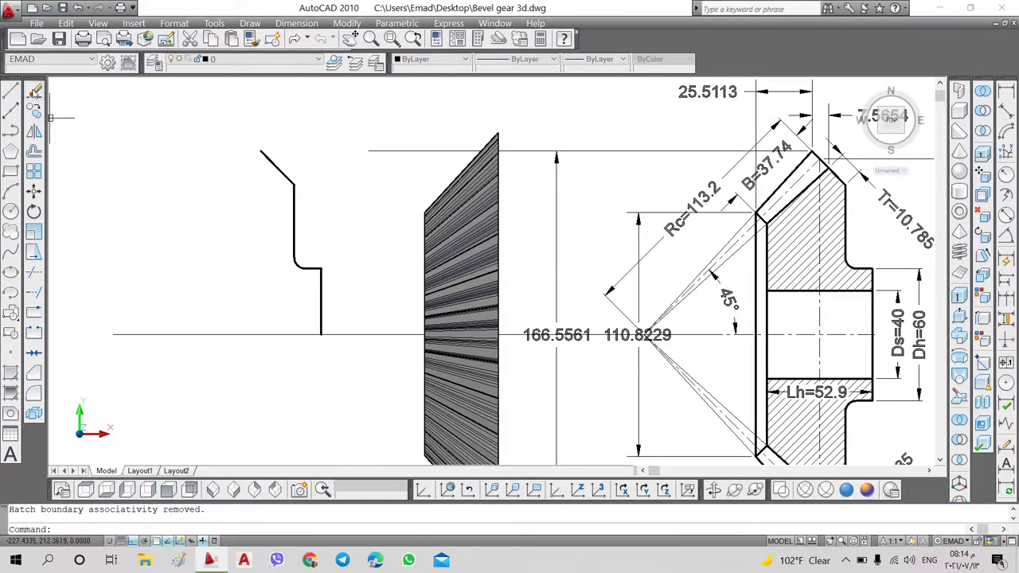
pyautogui.click(11, 90)
pyautogui.click(261, 150)
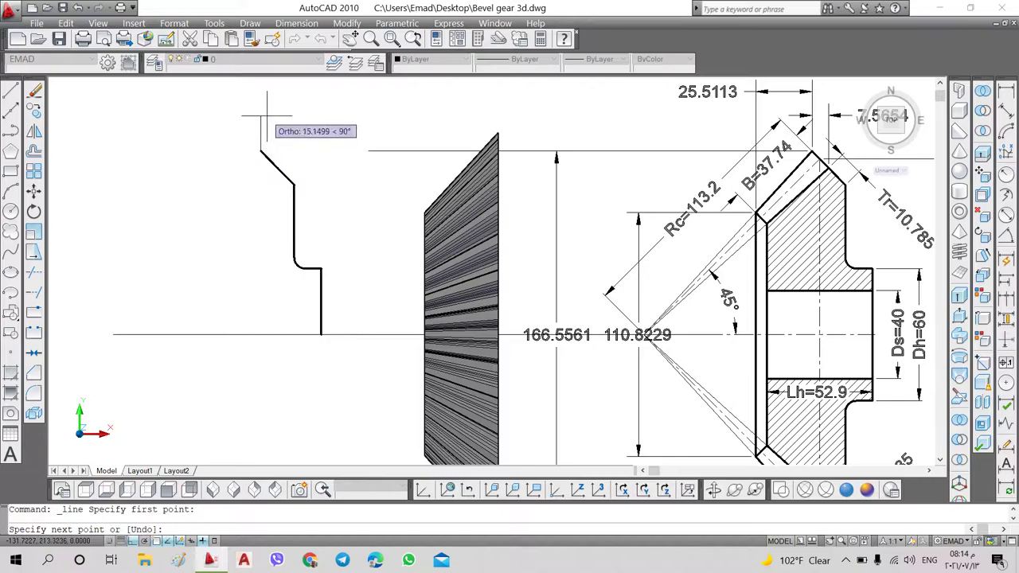
pyautogui.click(263, 107)
pyautogui.click(383, 111)
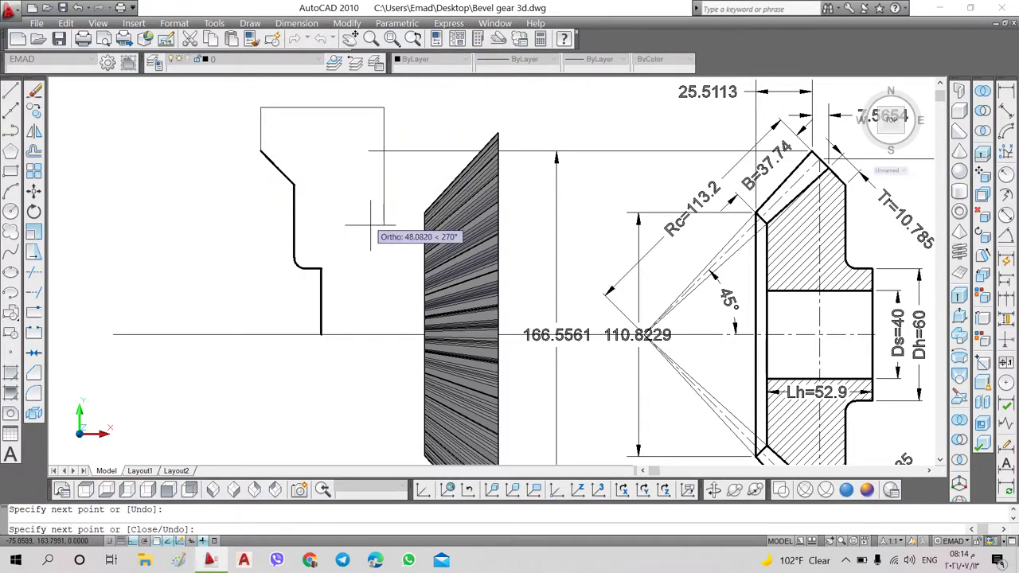
pyautogui.click(385, 335)
pyautogui.press('Escape')
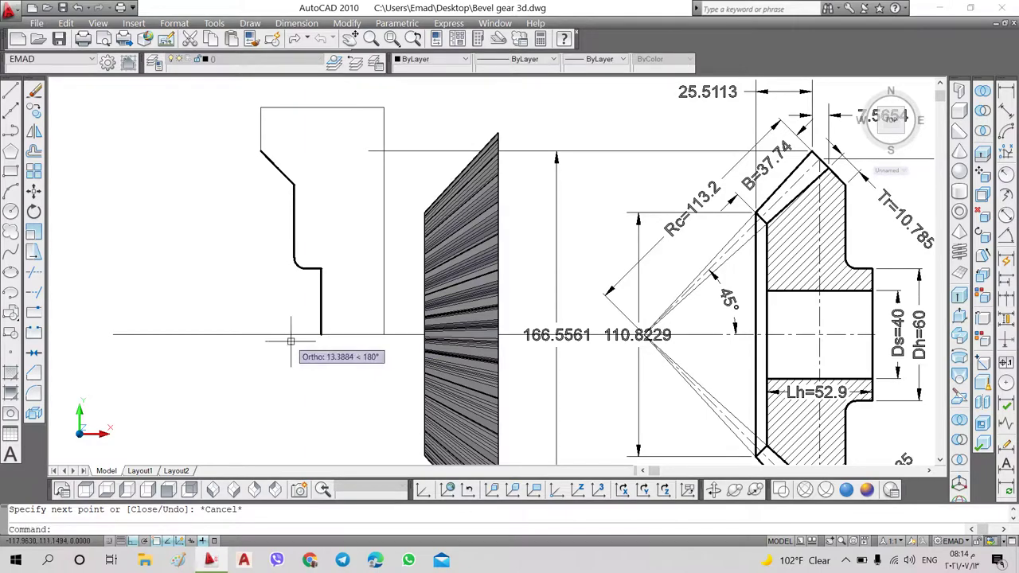
# Erase the long horizontal line and old diagonal, then redraw the chamfer line
pyautogui.click(281, 334)
pyautogui.click(36, 90)
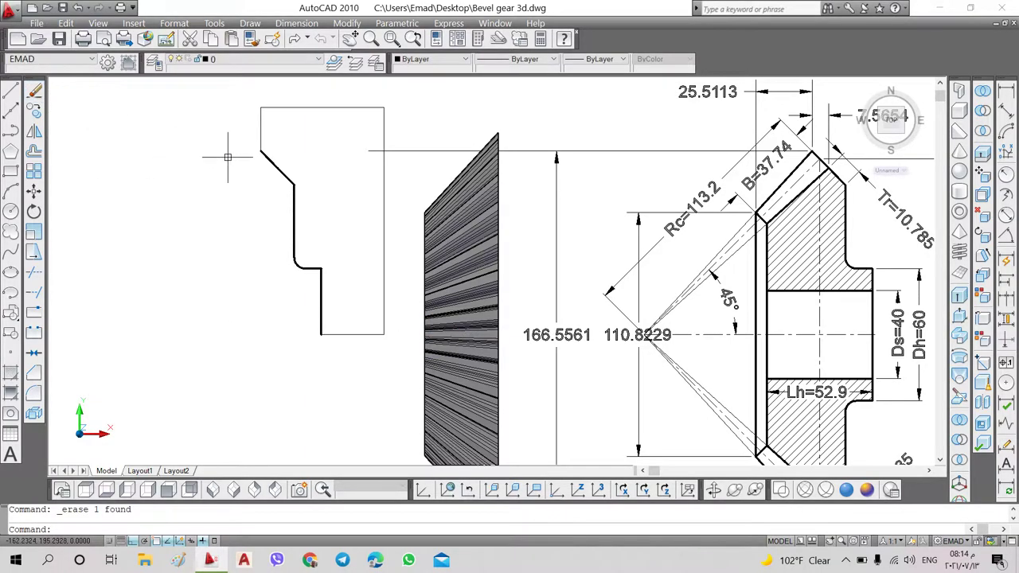
pyautogui.click(254, 141)
pyautogui.click(293, 182)
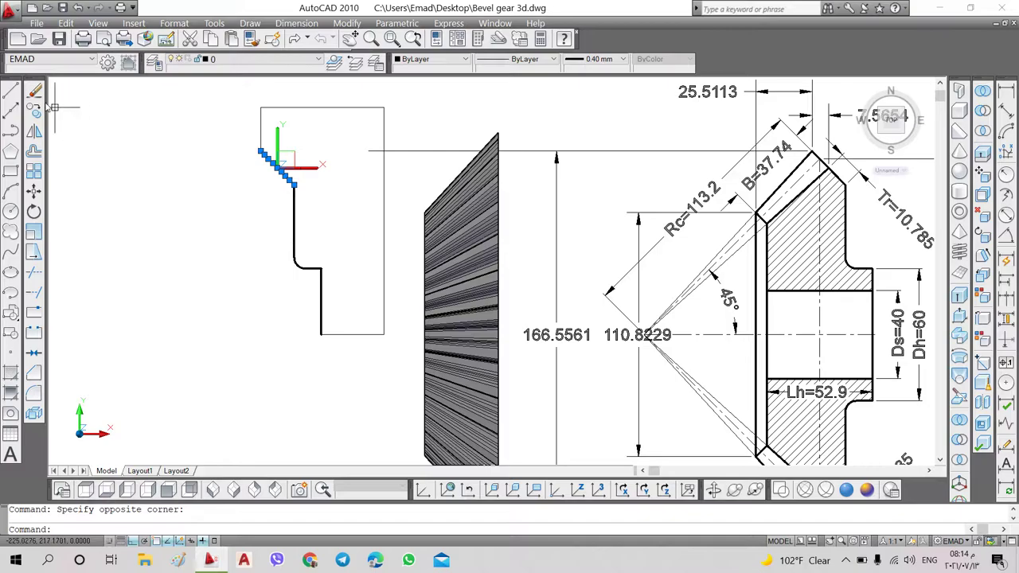
pyautogui.click(35, 90)
pyautogui.click(11, 90)
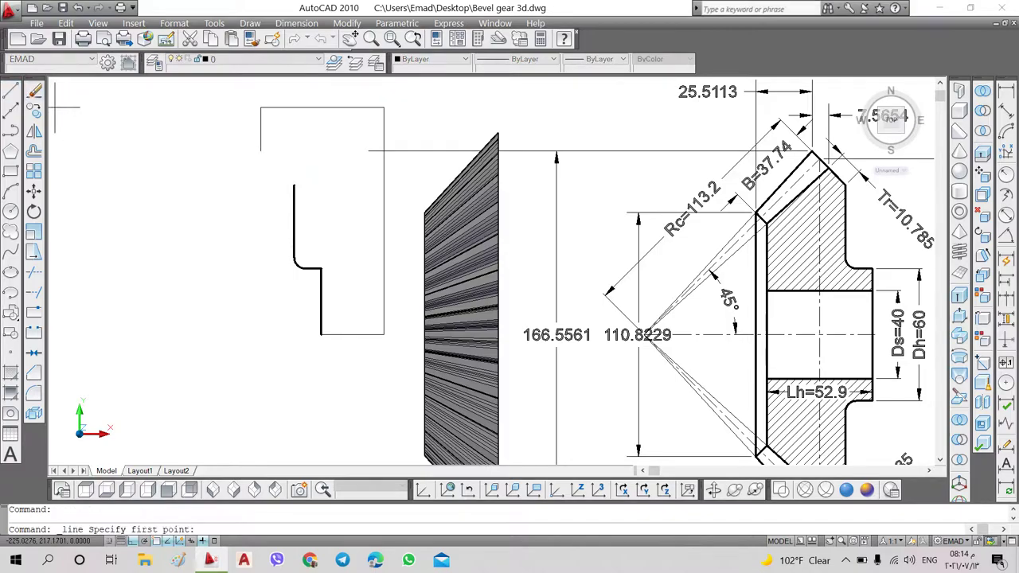
pyautogui.click(261, 150)
pyautogui.click(293, 184)
pyautogui.press('Escape')
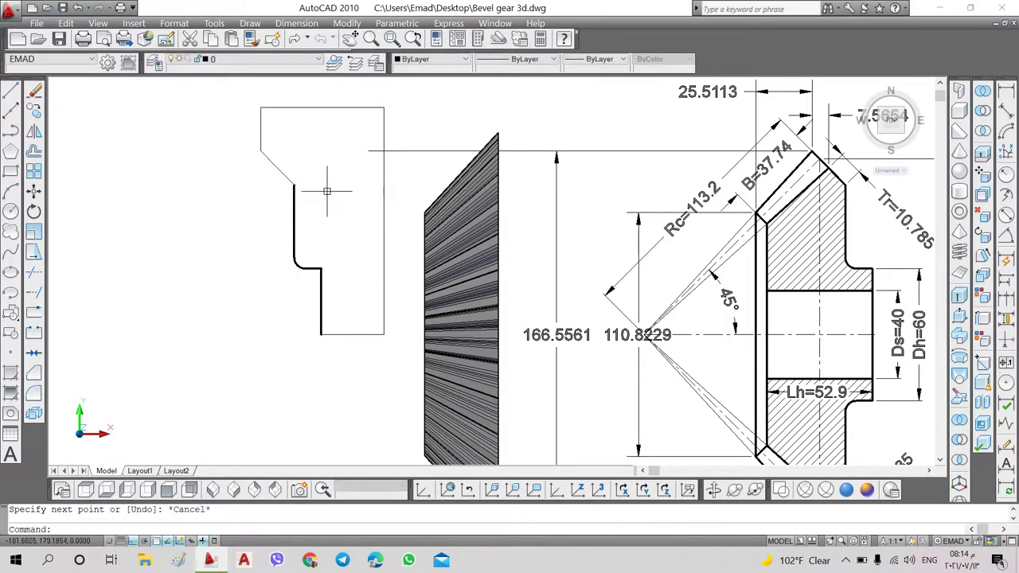
pyautogui.moveTo(320, 198); pyautogui.dragTo(315, 215, button='middle')
# Convert the closed copied profile into a region
pyautogui.click(13, 413)
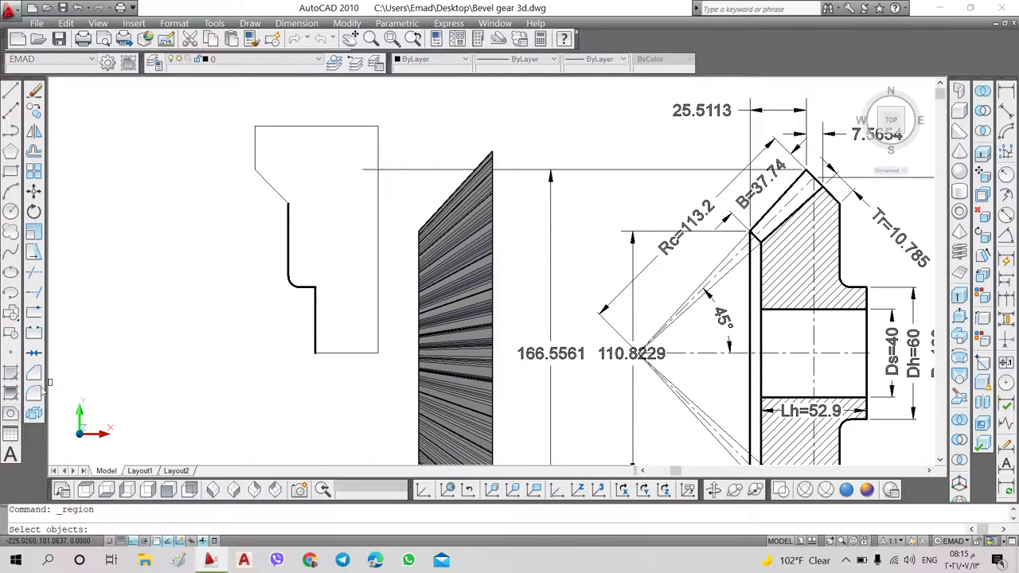
pyautogui.click(204, 106)
pyautogui.click(405, 399)
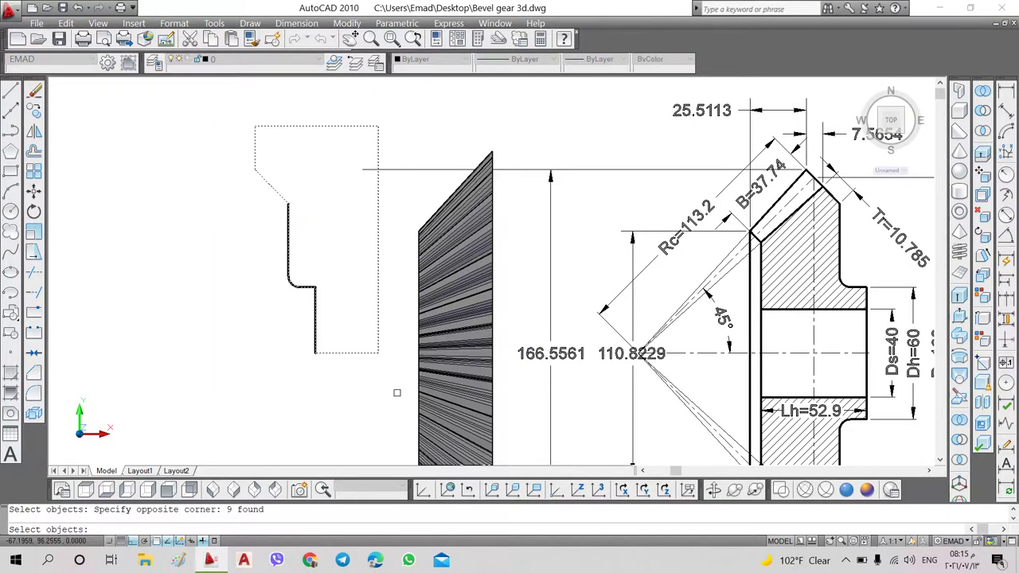
pyautogui.press('Return')
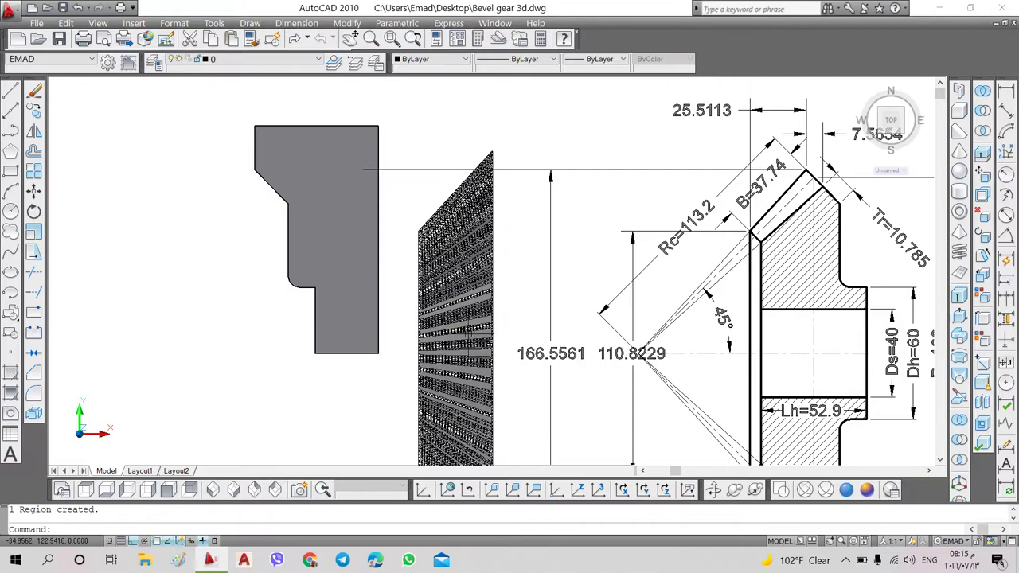
# Revolve the region 360° about its bottom edge and show the model in wireframe
pyautogui.click(961, 358)
pyautogui.click(362, 352)
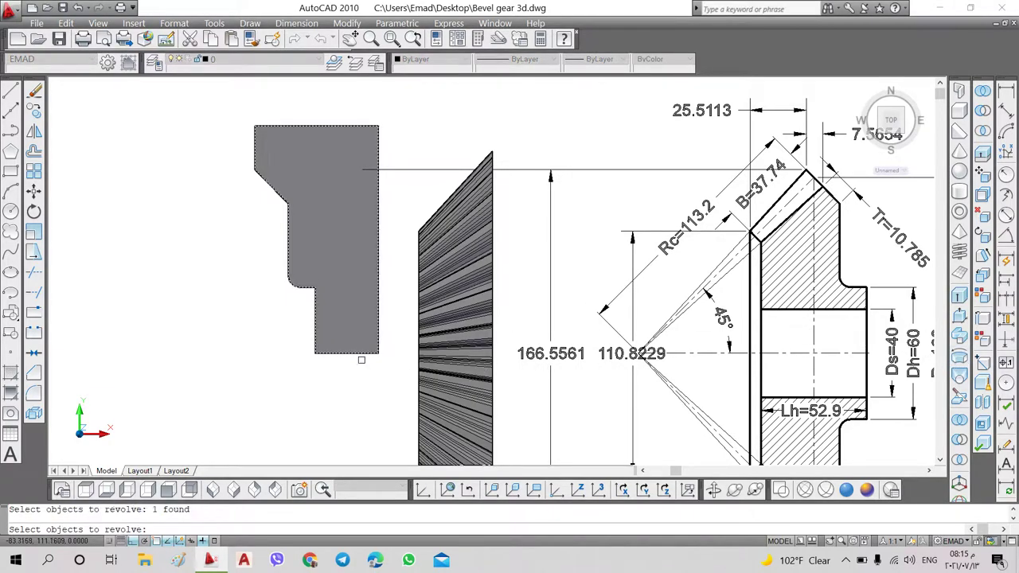
pyautogui.press('Return')
pyautogui.click(316, 353)
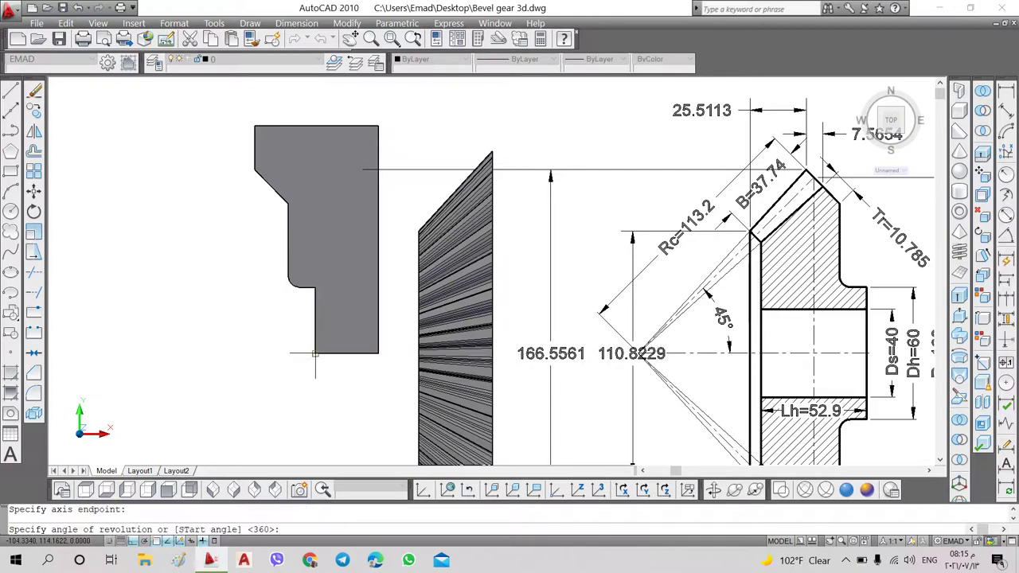
pyautogui.press('Return')
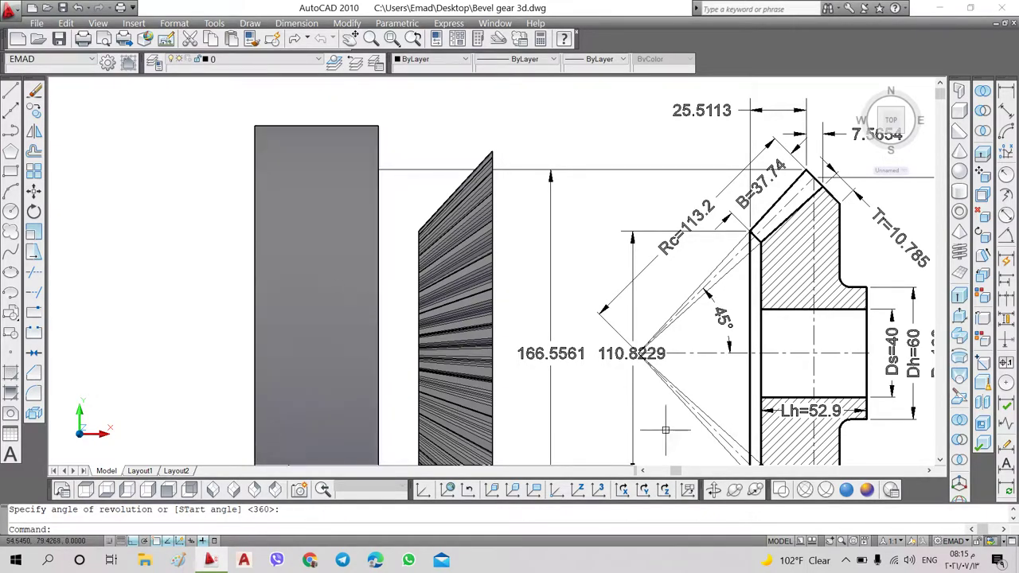
pyautogui.click(781, 490)
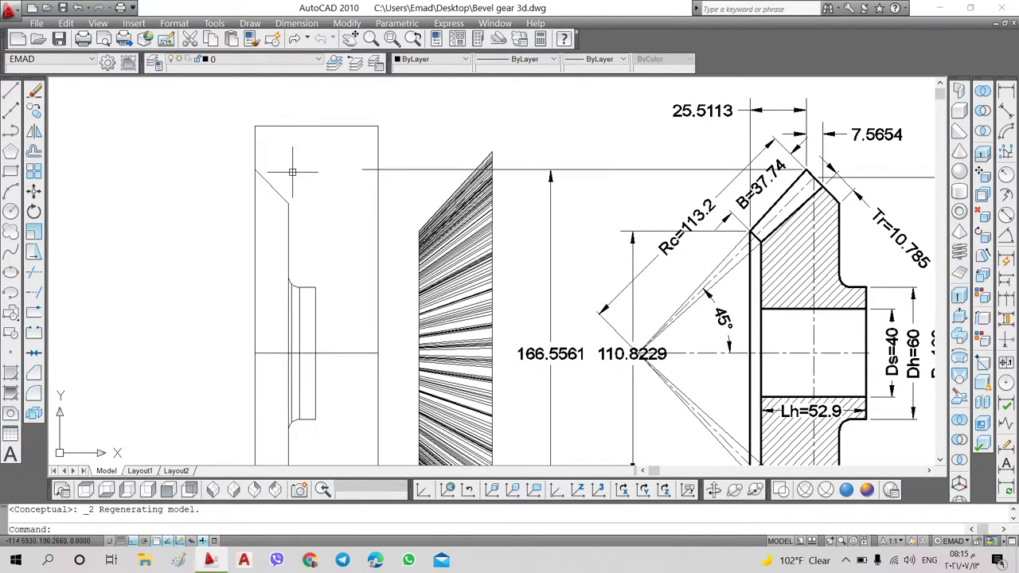
# Move the revolved solid 250 units to the right
pyautogui.click(35, 191)
pyautogui.click(285, 126)
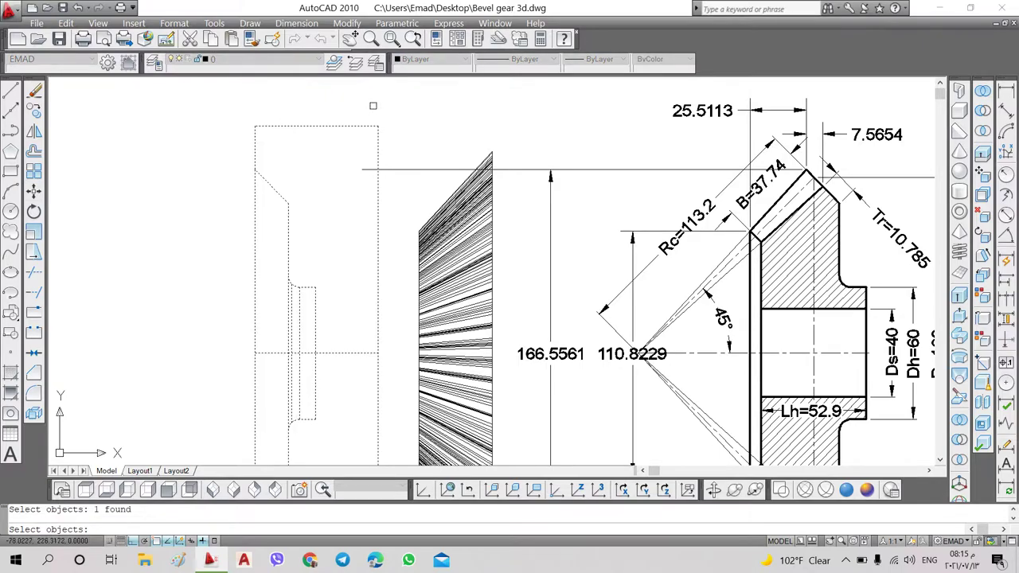
pyautogui.press('Return')
pyautogui.click(371, 104)
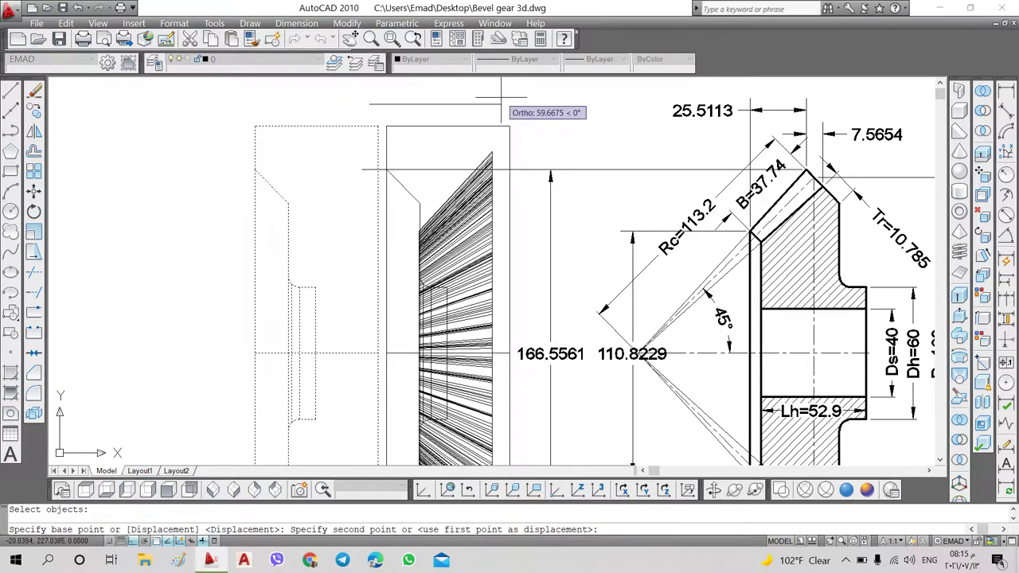
pyautogui.write('250')
pyautogui.press('Return')
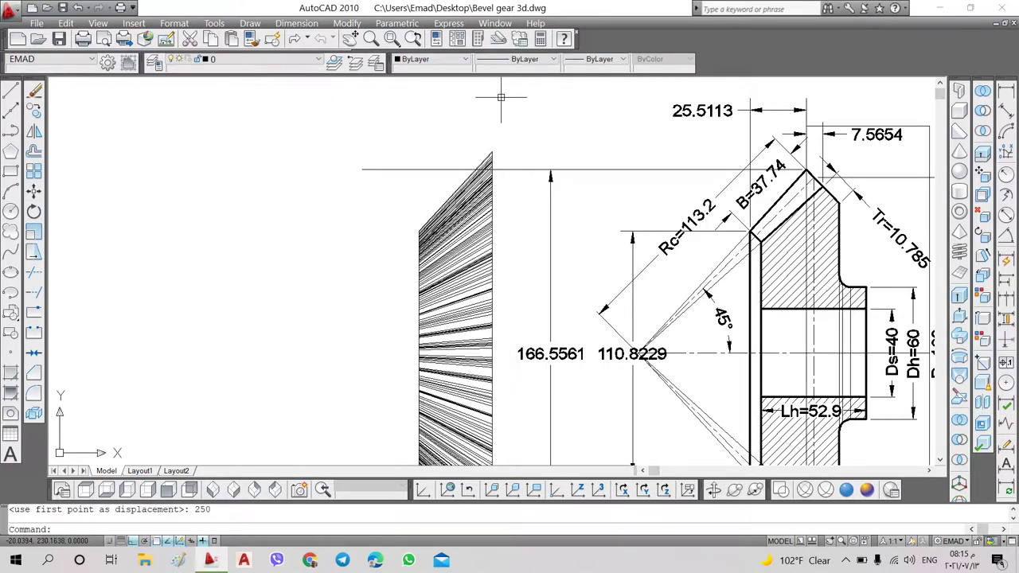
# Shift the solid 150 units back left against the gear, bringing the section dimensions into view
pyautogui.click(814, 126)
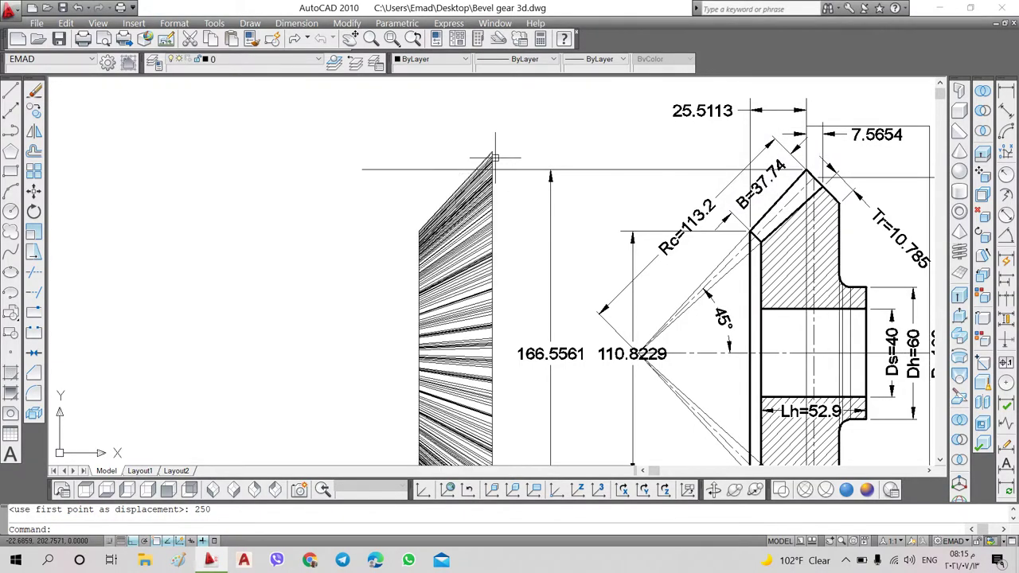
pyautogui.click(33, 189)
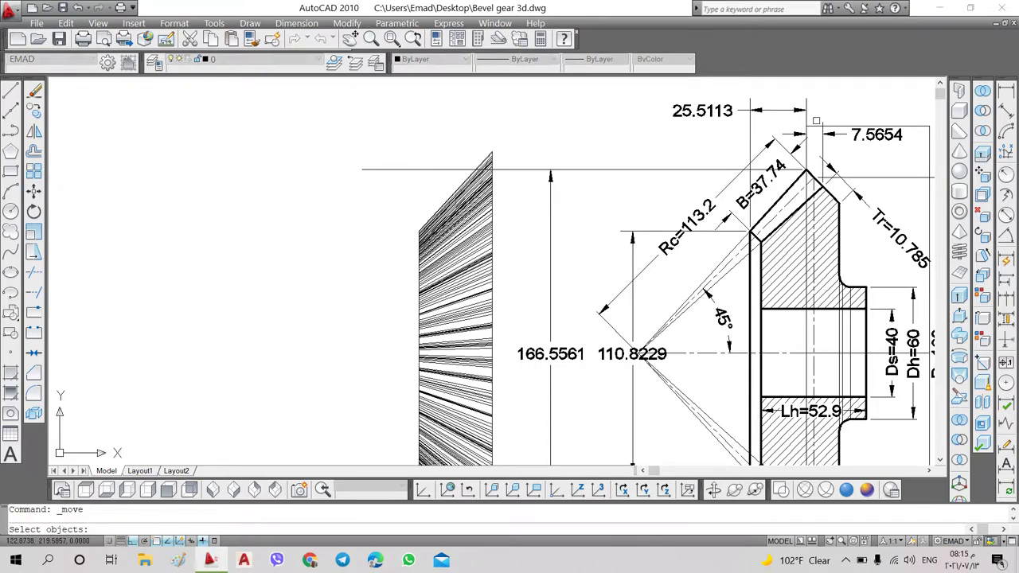
pyautogui.click(836, 121)
pyautogui.press('Return')
pyautogui.click(669, 142)
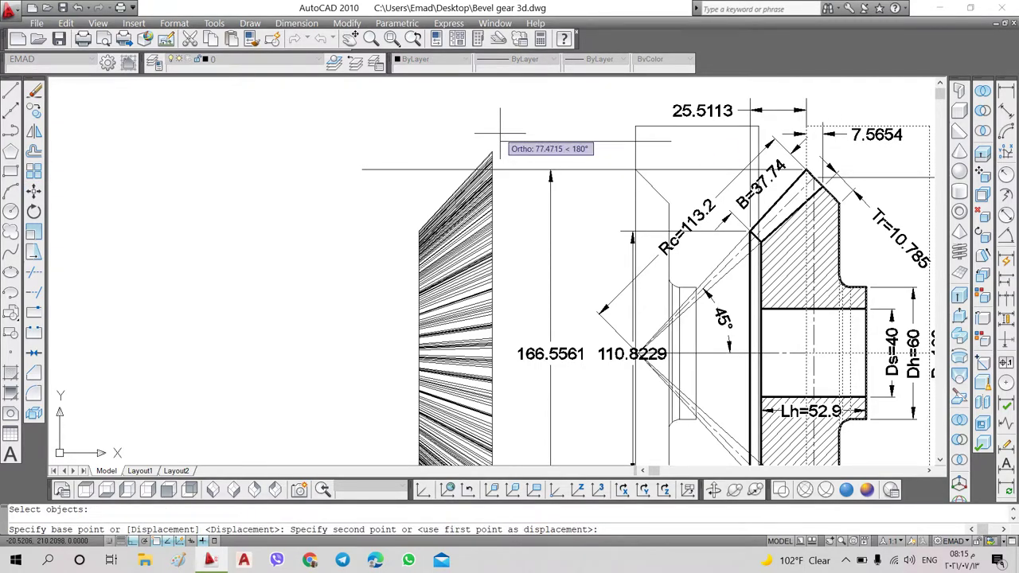
pyautogui.write('150')
pyautogui.press('Return')
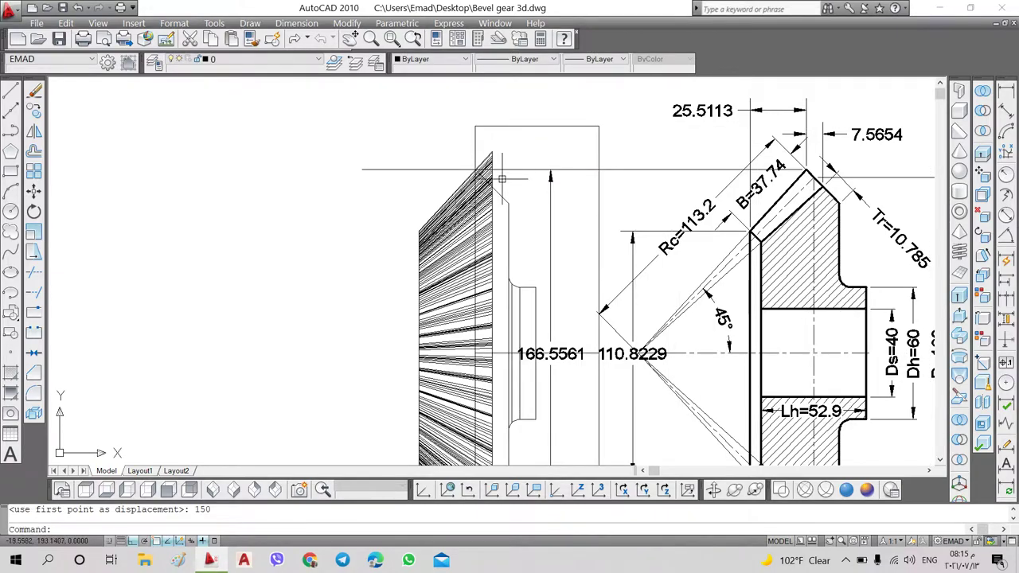
pyautogui.scroll(2, 494, 178)
pyautogui.scroll(4, 492, 180)
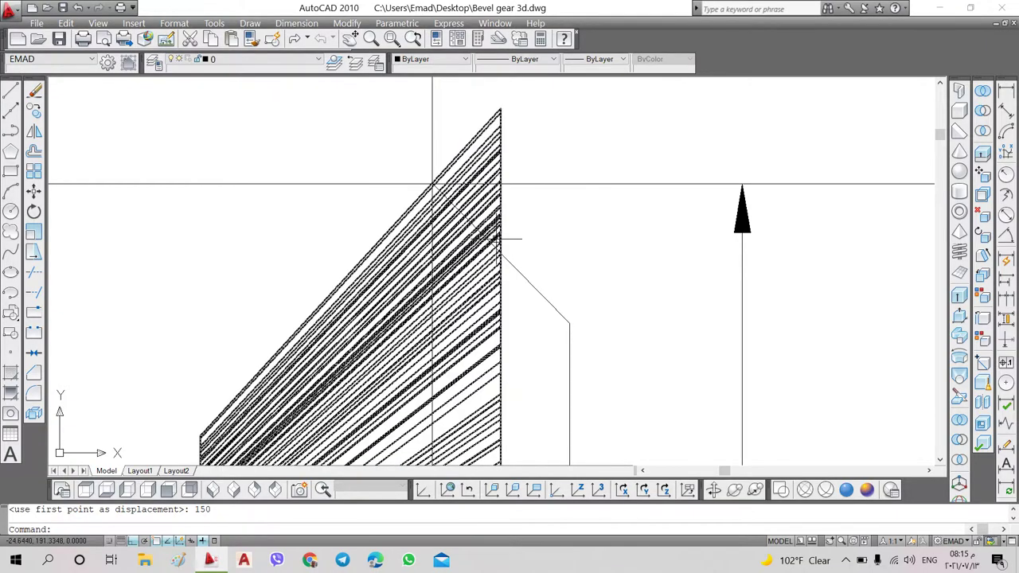
pyautogui.scroll(-4, 517, 231)
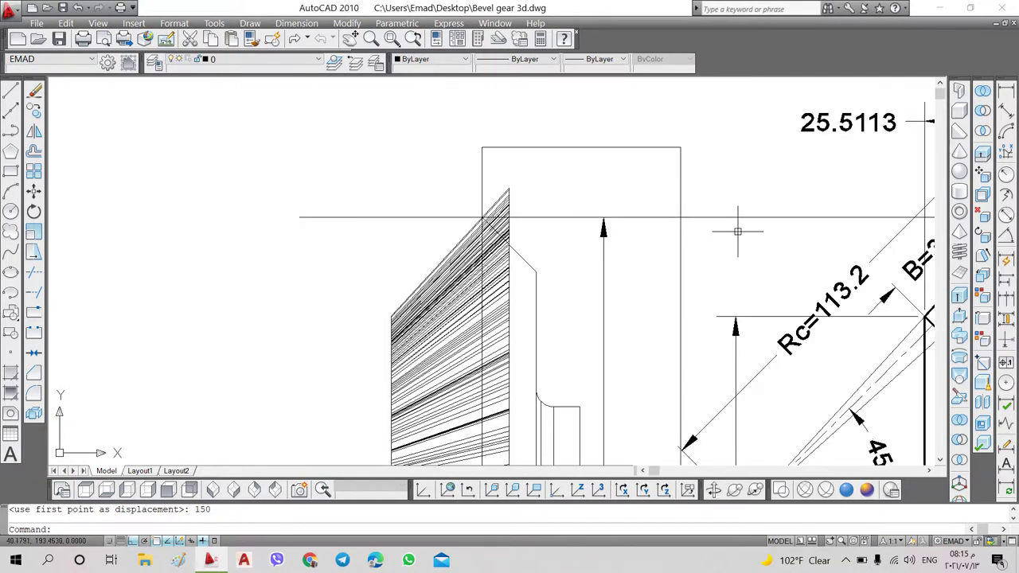
pyautogui.moveTo(732, 228); pyautogui.dragTo(444, 171, button='middle')
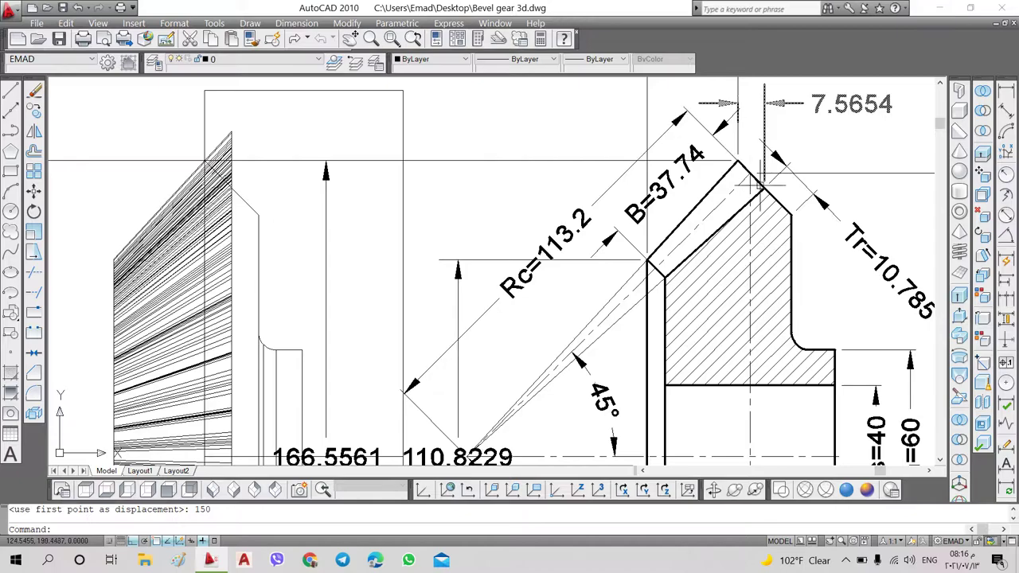
pyautogui.scroll(-2, 508, 225)
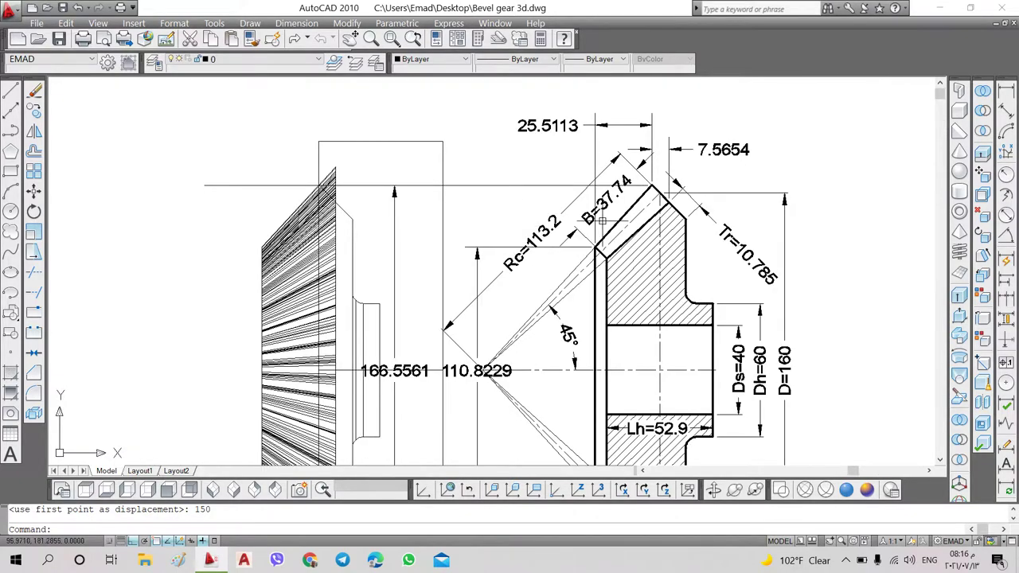
# Subtract the block from the gear and delete the stray line across its top
pyautogui.click(984, 111)
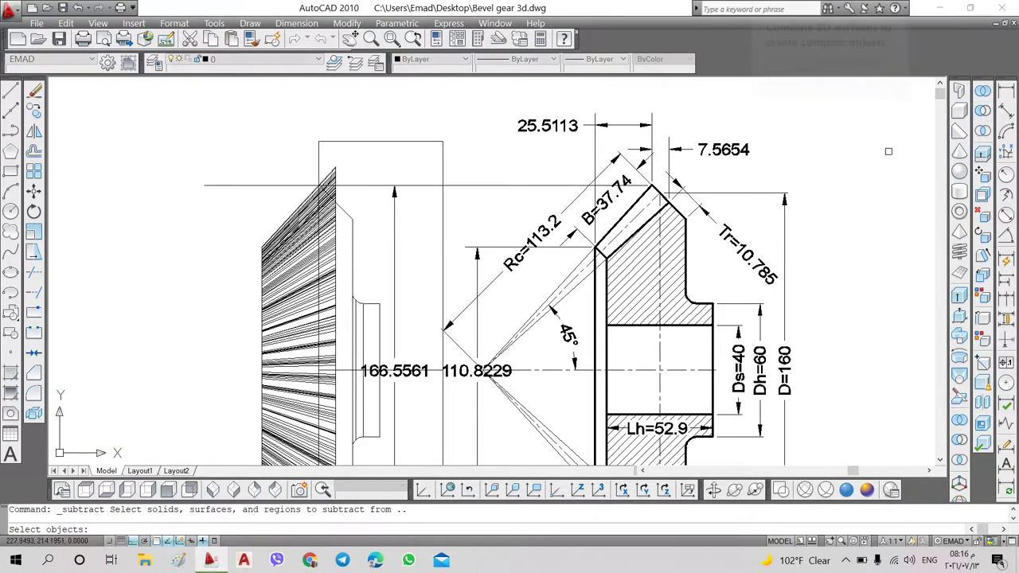
pyautogui.click(305, 244)
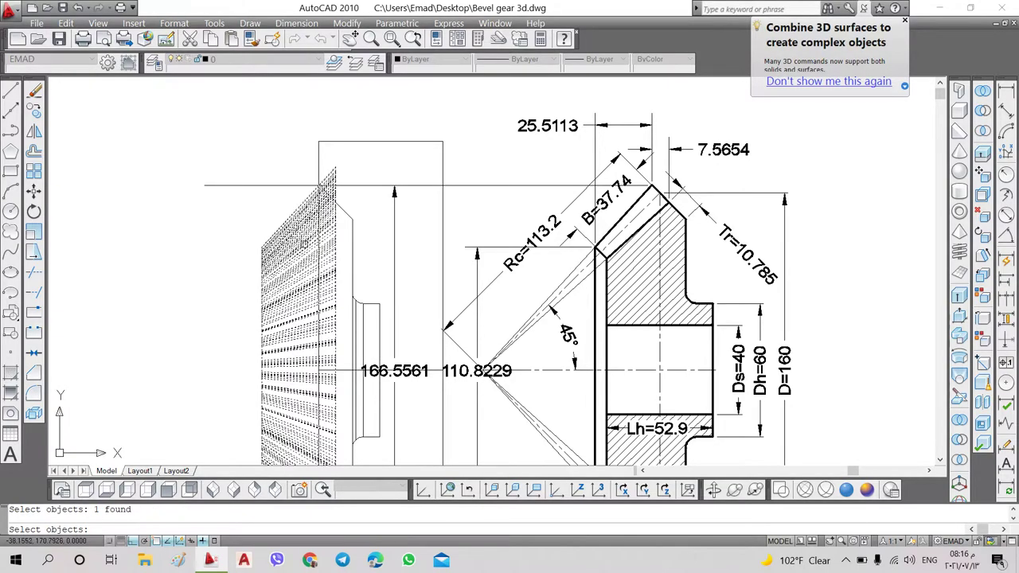
pyautogui.press('Return')
pyautogui.click(349, 140)
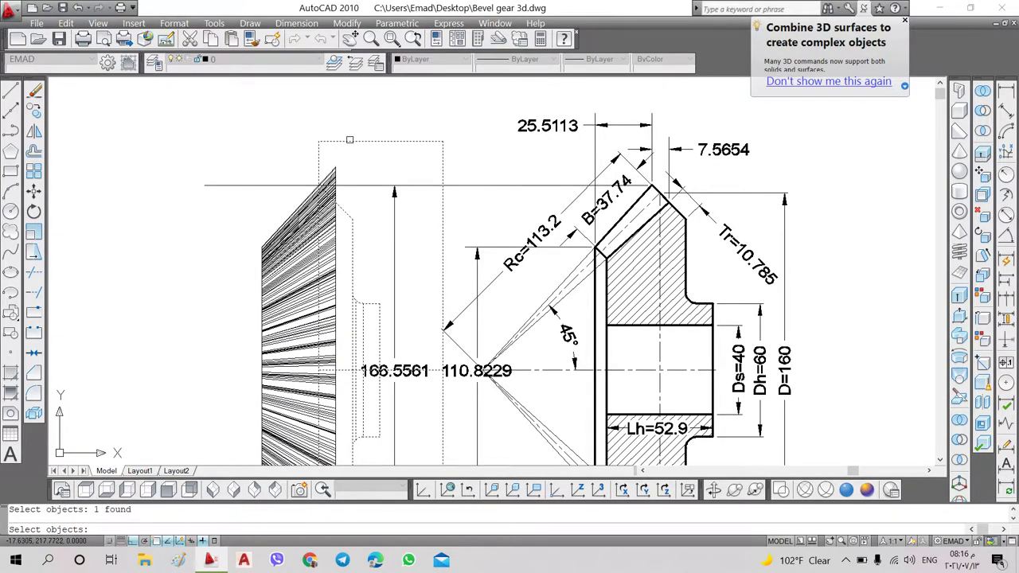
pyautogui.press('Return')
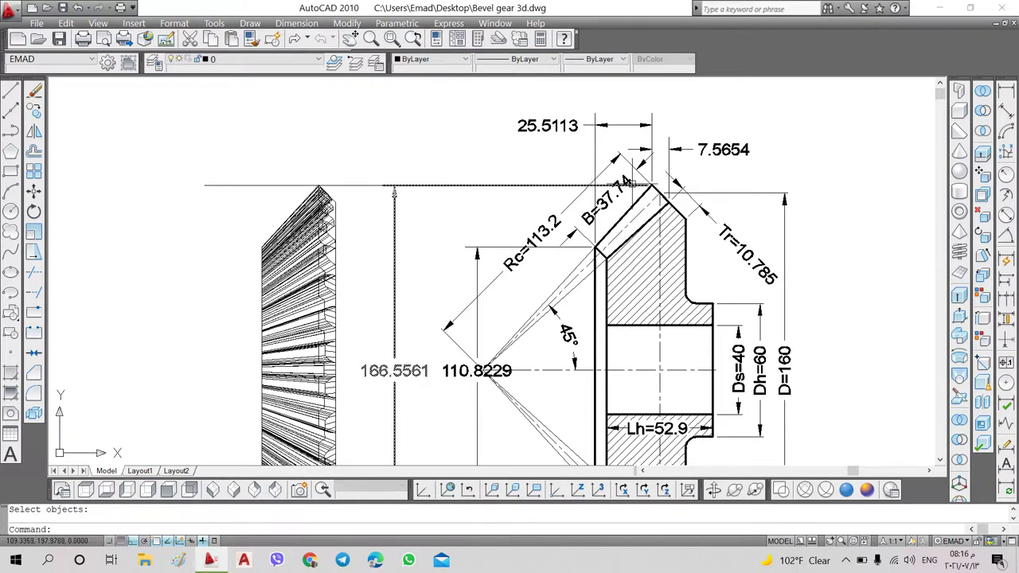
pyautogui.click(343, 184)
pyautogui.press('Delete')
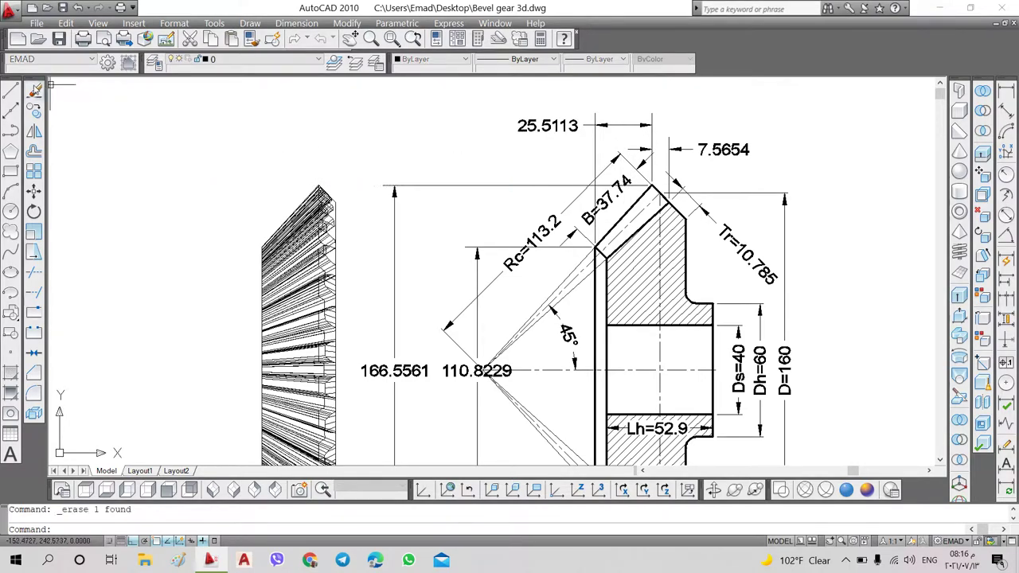
# Show the gear shaded, orbit to inspect it in 3D, then return to top view
pyautogui.click(867, 491)
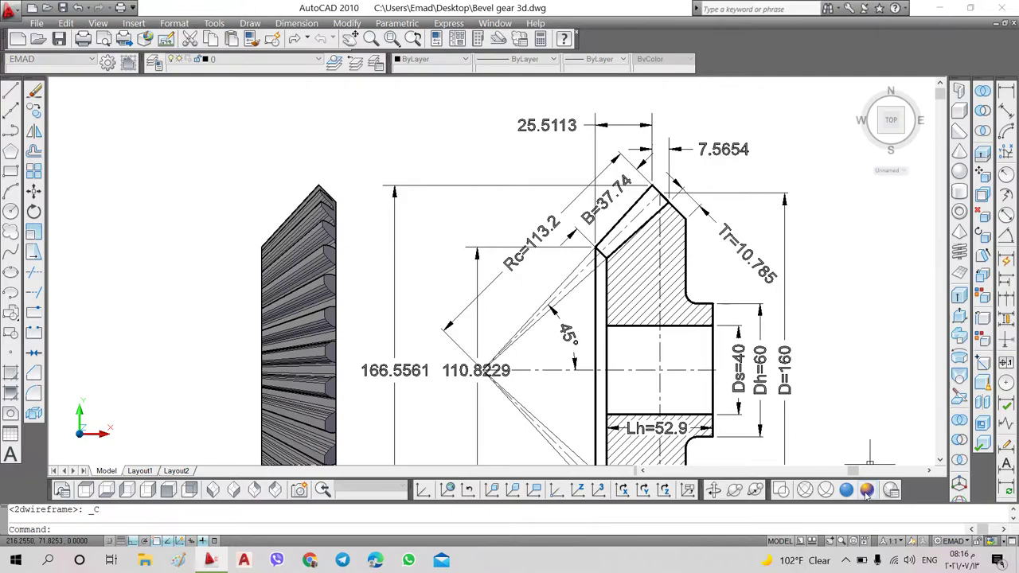
pyautogui.click(753, 491)
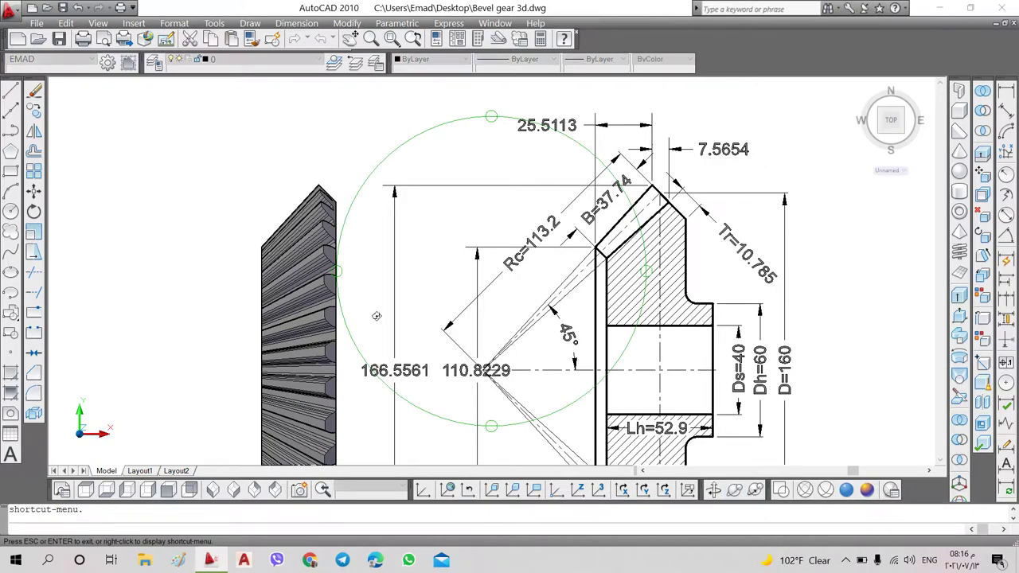
pyautogui.moveTo(510, 303)
pyautogui.mouseDown()
pyautogui.moveTo(431, 248)
pyautogui.moveTo(391, 267)
pyautogui.moveTo(416, 243)
pyautogui.moveTo(375, 255)
pyautogui.moveTo(373, 275)
pyautogui.mouseUp()
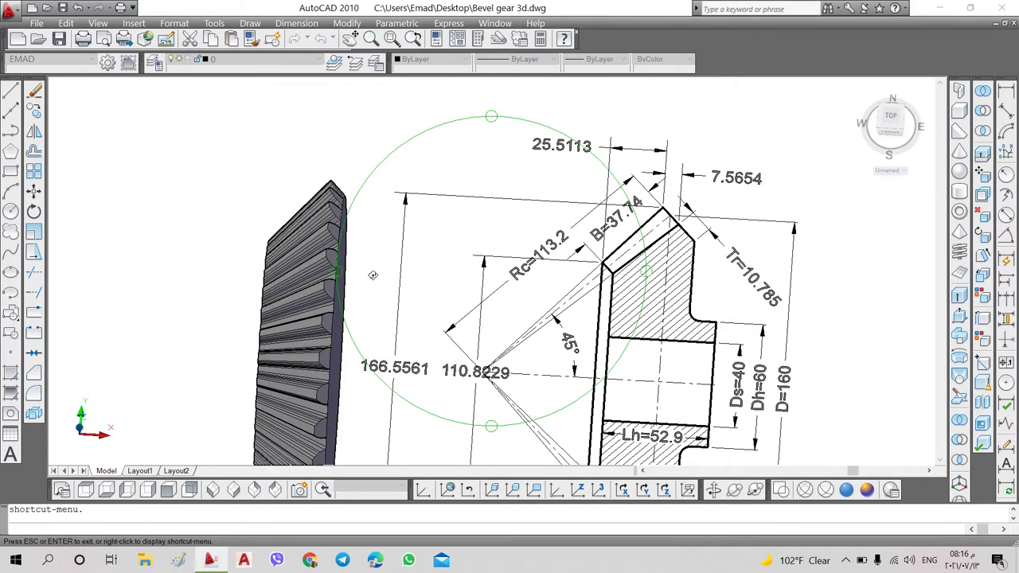
pyautogui.press('Escape')
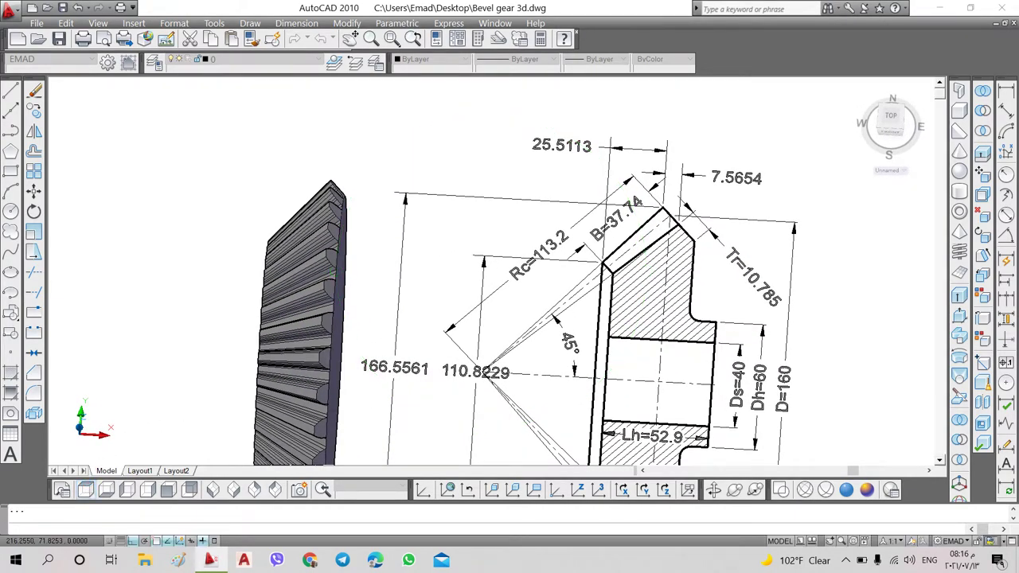
pyautogui.click(85, 489)
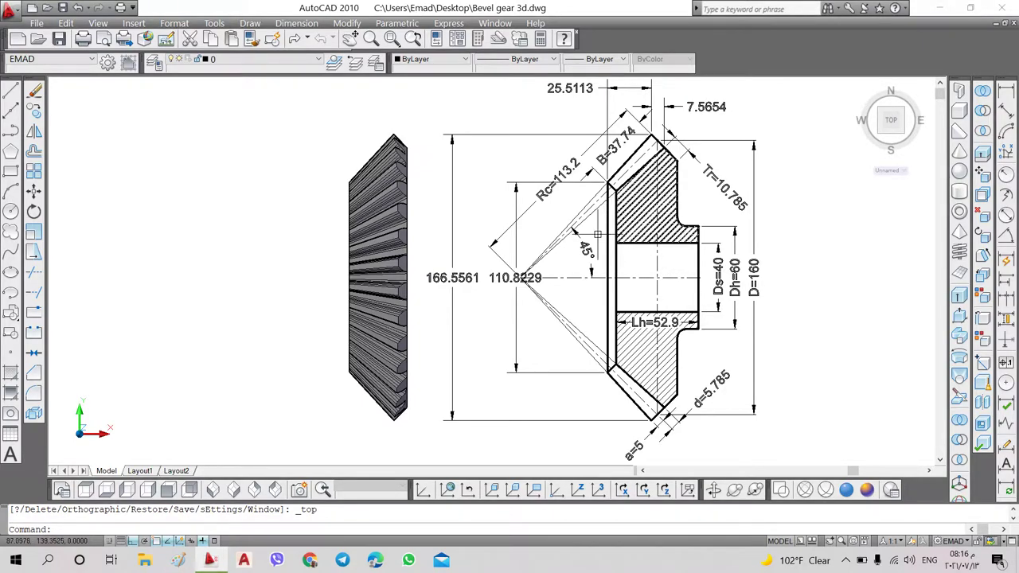
# Copy the two hub outline lines 250 units to the left of the gear
pyautogui.click(35, 111)
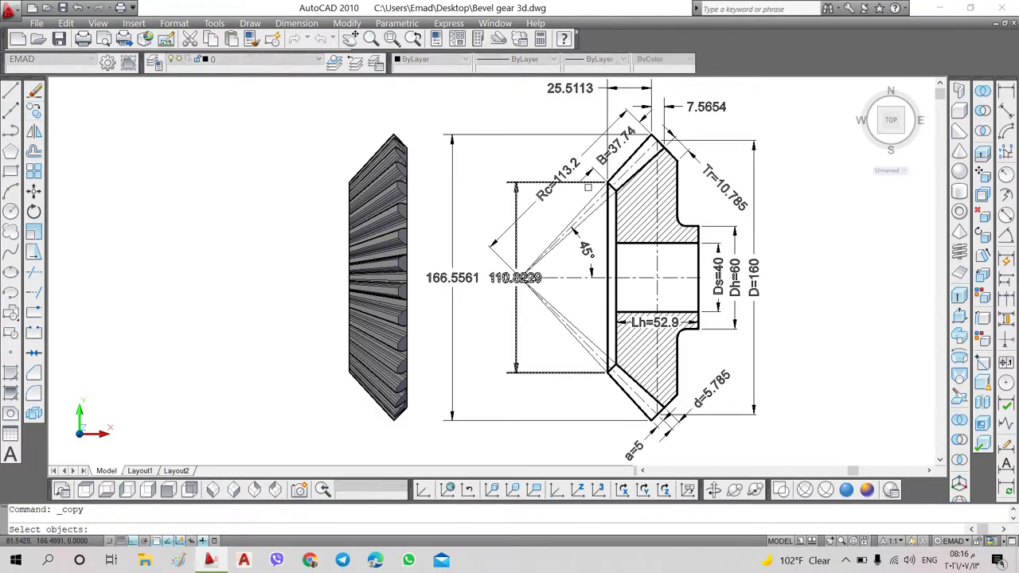
pyautogui.scroll(4, 612, 197)
pyautogui.scroll(1, 612, 197)
pyautogui.click(631, 187)
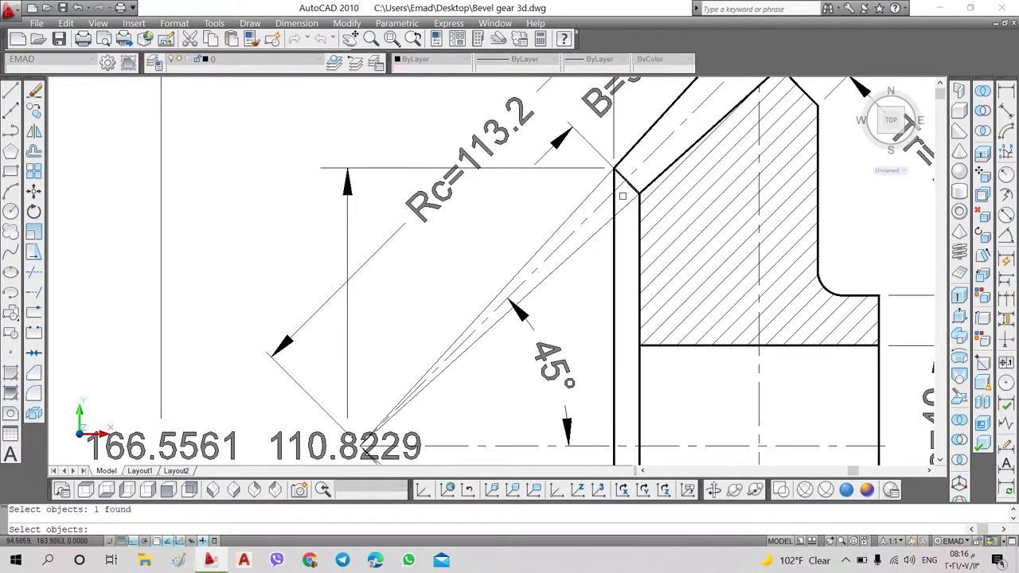
pyautogui.click(640, 213)
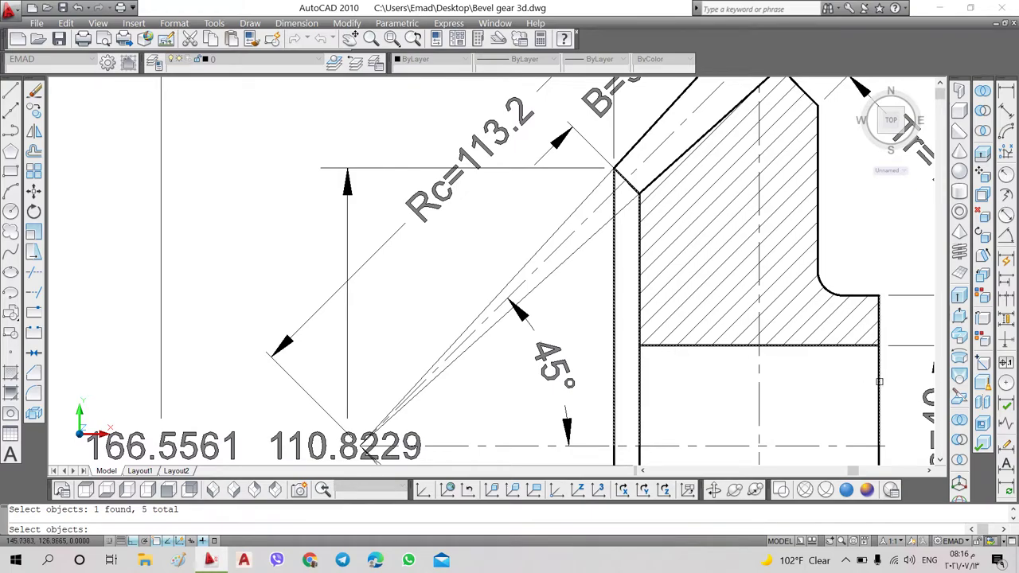
pyautogui.press('Return')
pyautogui.click(801, 409)
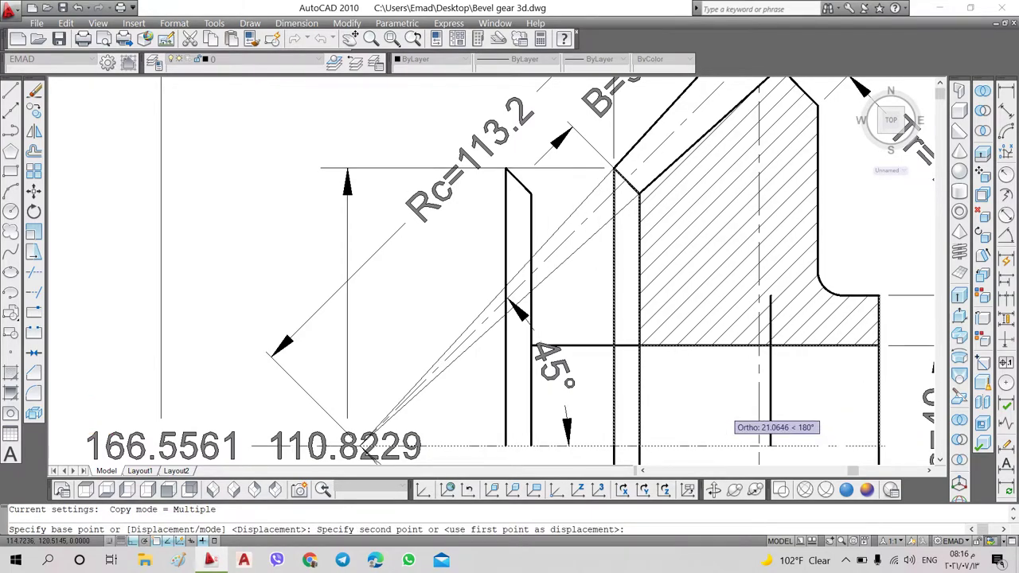
pyautogui.scroll(-4, 559, 409)
pyautogui.moveTo(252, 376); pyautogui.dragTo(539, 322, button='middle')
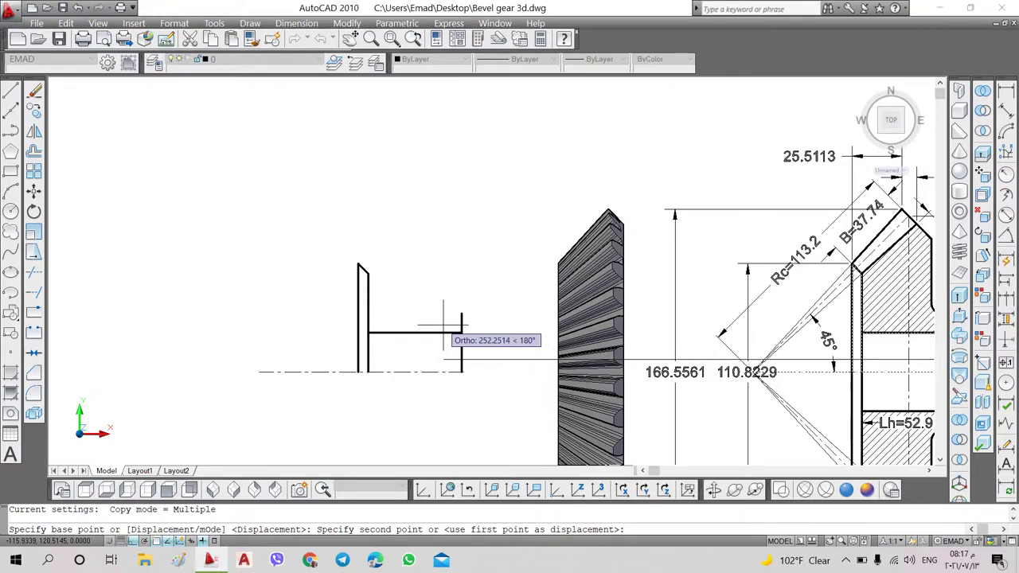
pyautogui.write('250')
pyautogui.press('Return')
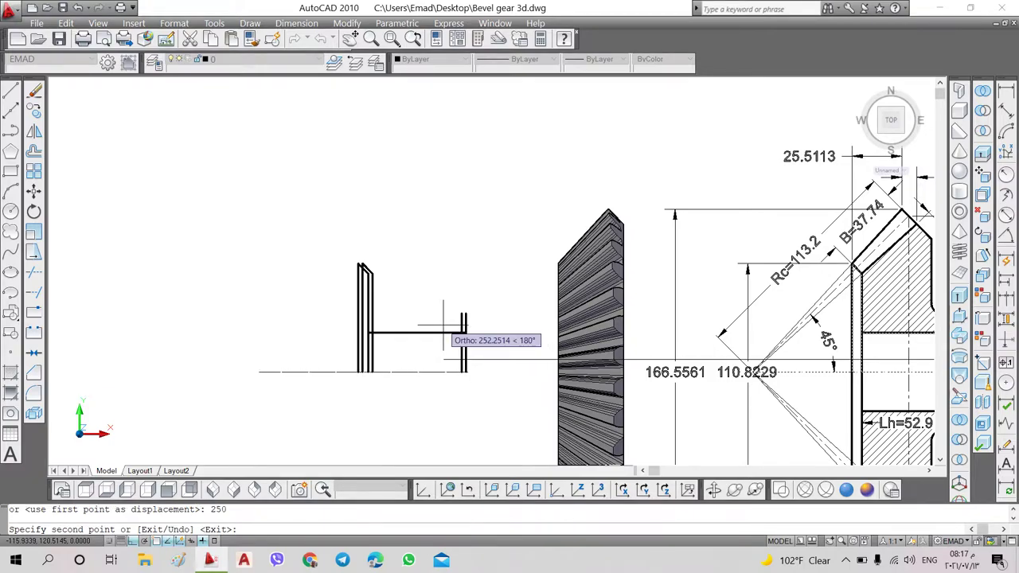
pyautogui.press('Escape')
# Trim the copied lines, using all objects as cutting edges, into an L-shaped outline
pyautogui.click(34, 274)
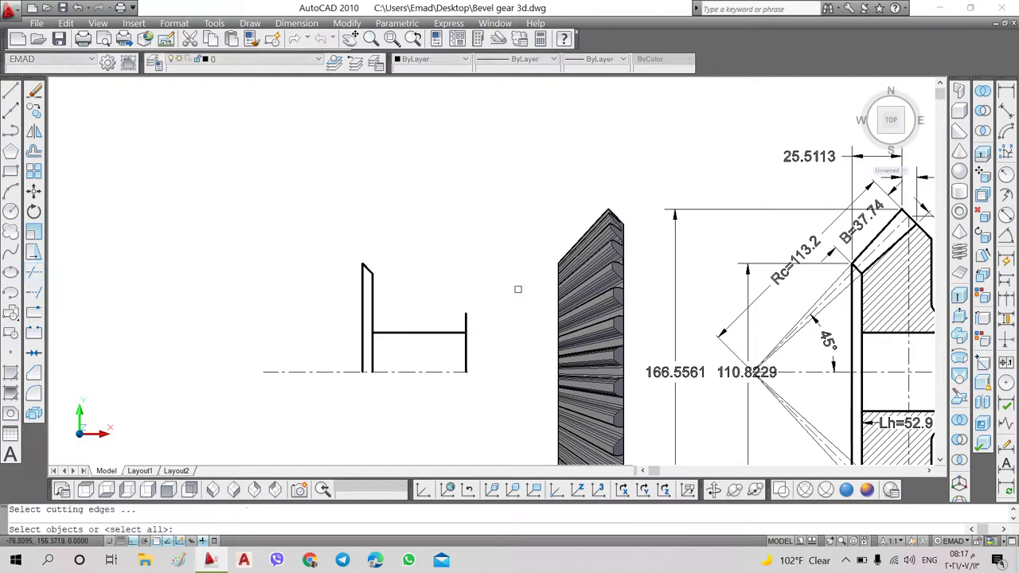
pyautogui.press('Return')
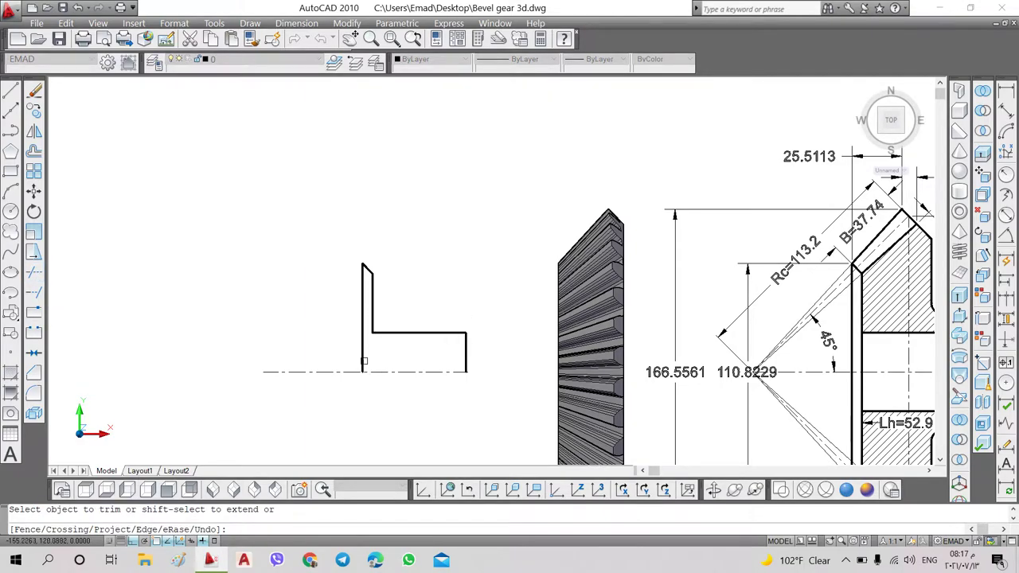
pyautogui.scroll(5, 477, 372)
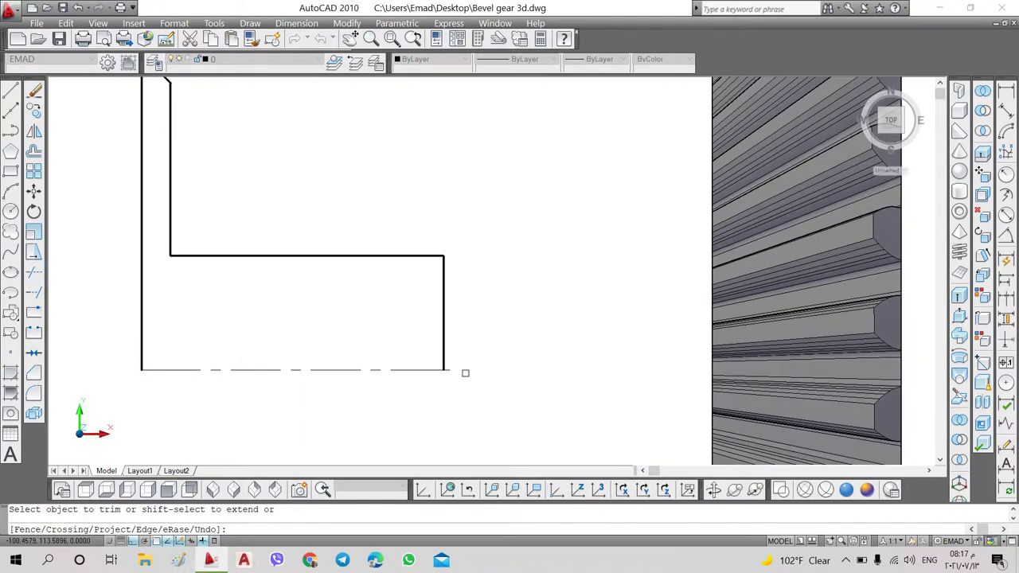
pyautogui.scroll(3, 464, 371)
pyautogui.scroll(-8, 444, 366)
pyautogui.press('Escape')
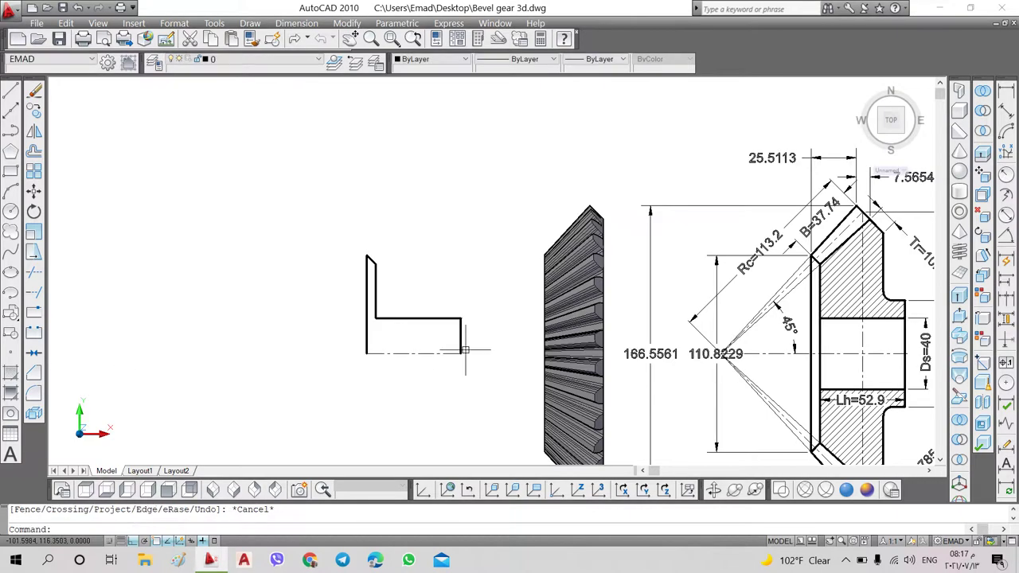
# Convert the L-shaped outline into a region
pyautogui.click(11, 413)
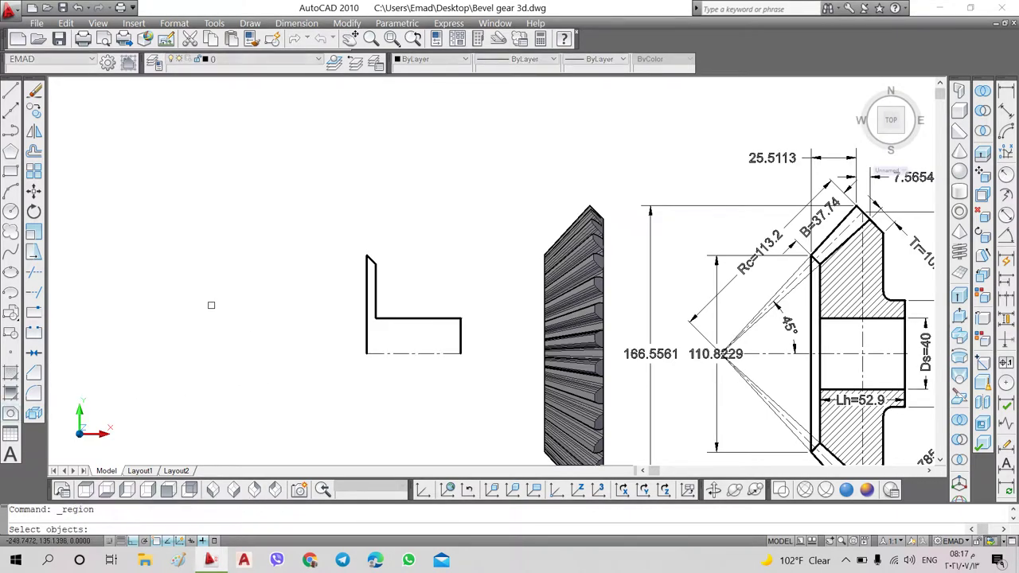
pyautogui.click(286, 230)
pyautogui.click(476, 369)
pyautogui.press('Return')
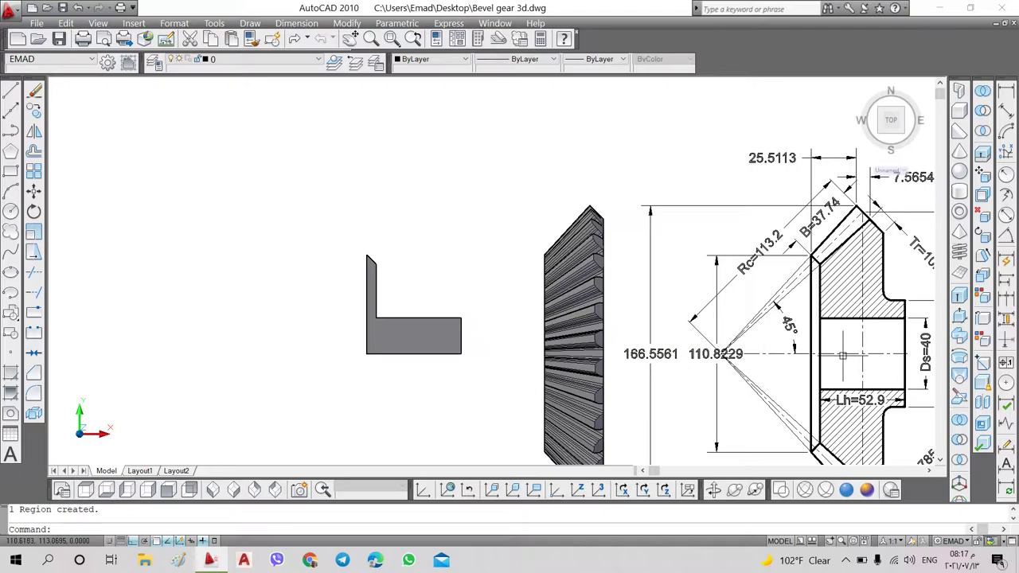
# Revolve the L-shaped region a full 360° about its bottom edge into a hub solid
pyautogui.click(961, 360)
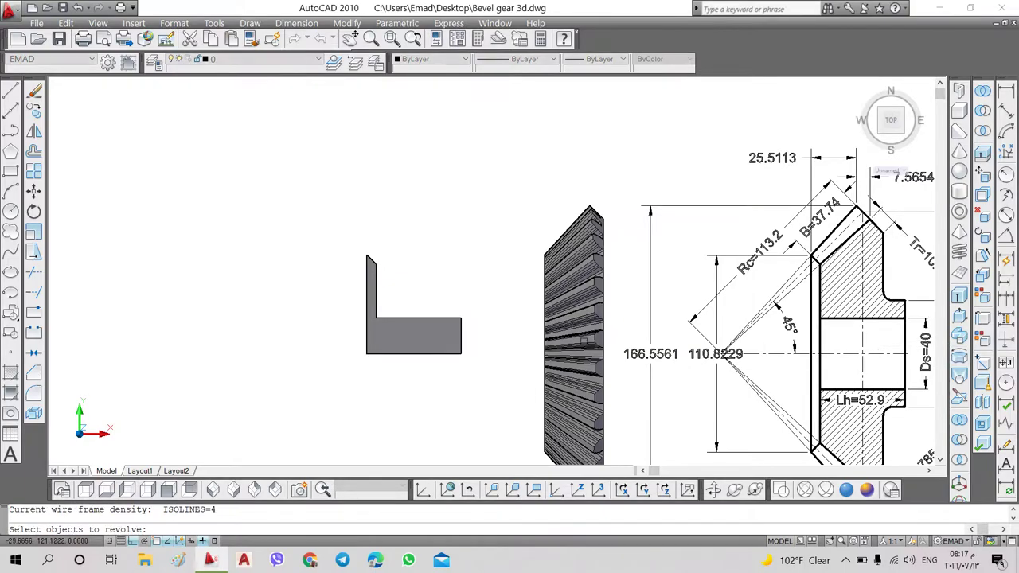
pyautogui.click(461, 341)
pyautogui.press('Return')
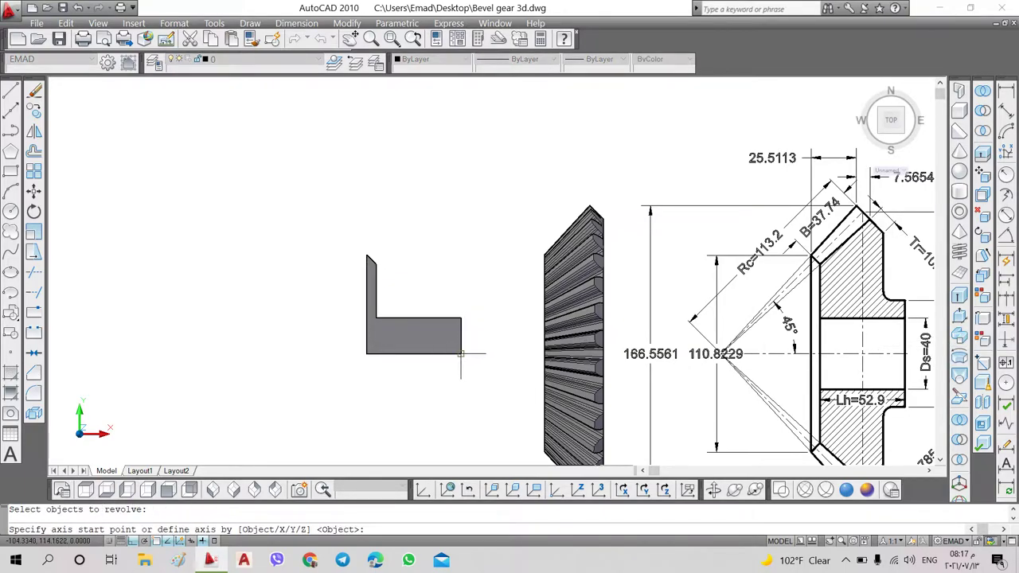
pyautogui.click(461, 354)
pyautogui.click(417, 354)
pyautogui.press('Return')
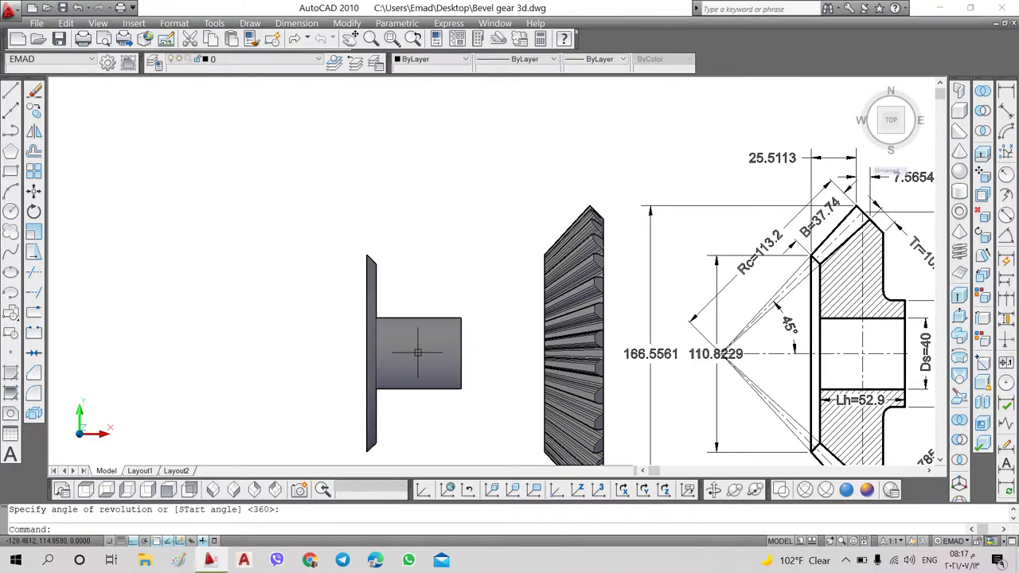
# Colour the hub solid red and pan to reveal the full section
pyautogui.click(419, 352)
pyautogui.click(452, 59)
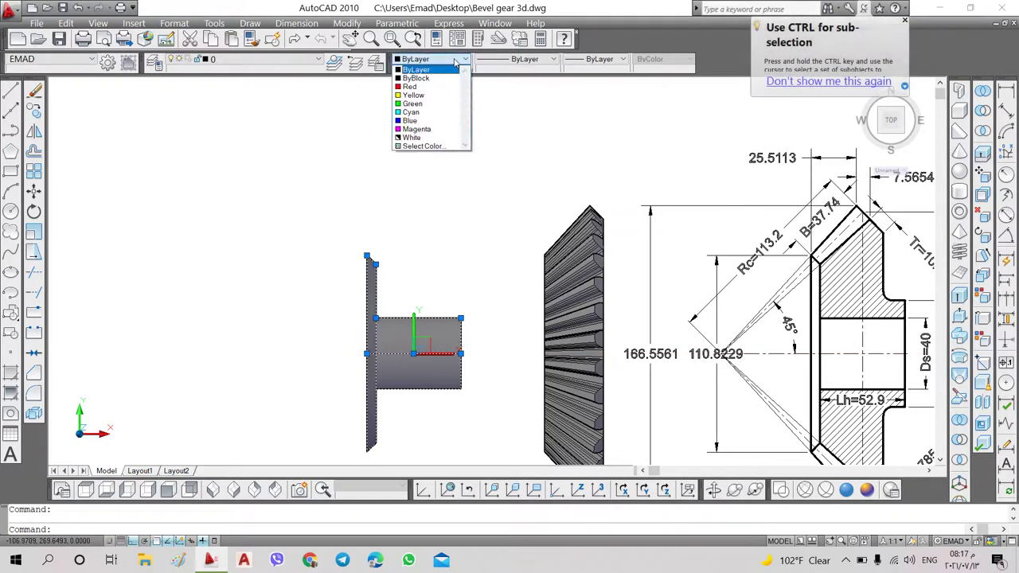
pyautogui.click(443, 86)
pyautogui.press('Escape')
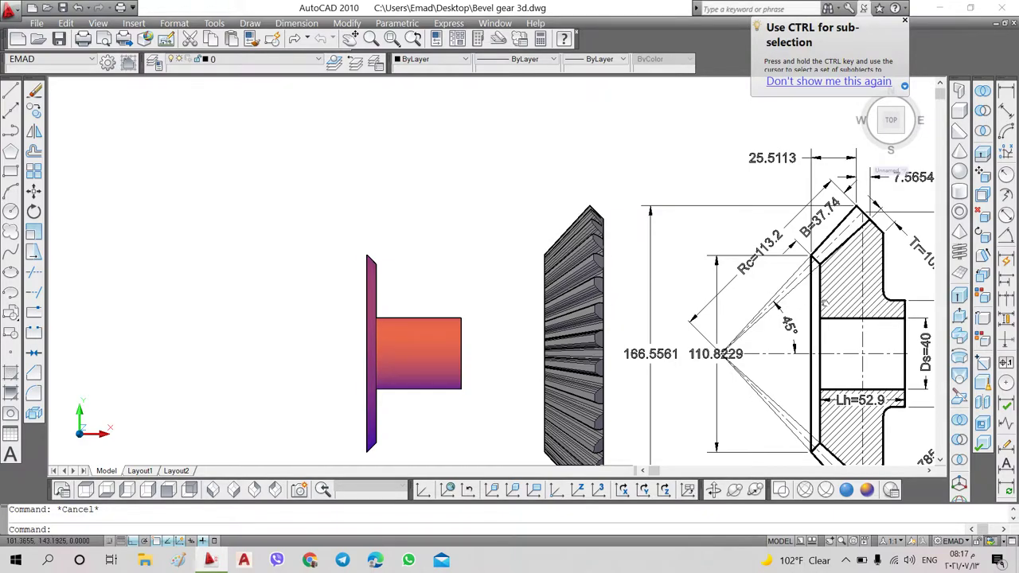
pyautogui.moveTo(864, 233); pyautogui.dragTo(717, 189, button='middle')
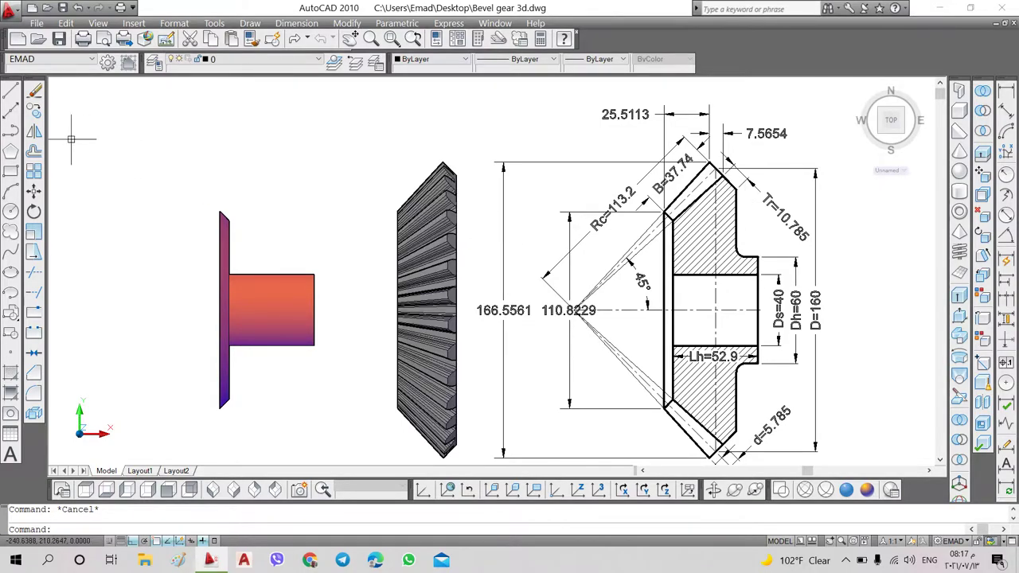
# Zoom around the gear section and clear the stray hatch selection
pyautogui.click(35, 114)
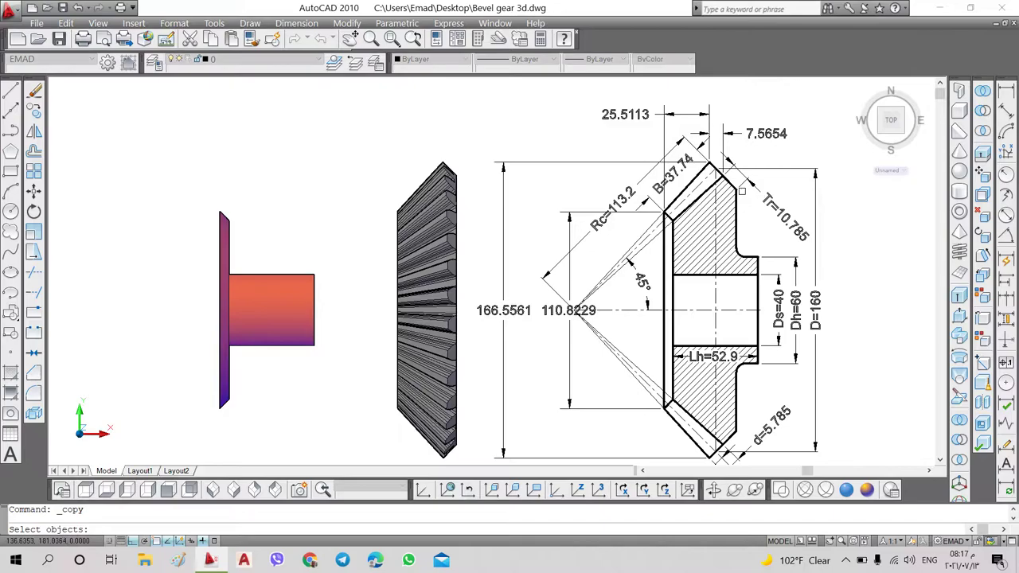
pyautogui.scroll(5, 730, 175)
pyautogui.scroll(2, 731, 176)
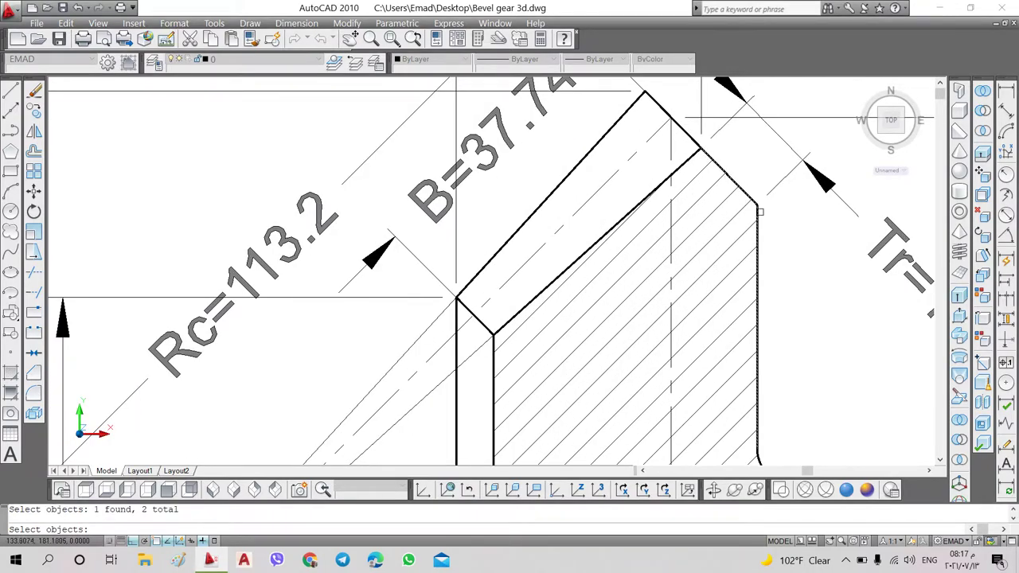
pyautogui.scroll(-4, 758, 213)
pyautogui.scroll(2, 760, 318)
pyautogui.scroll(2, 760, 328)
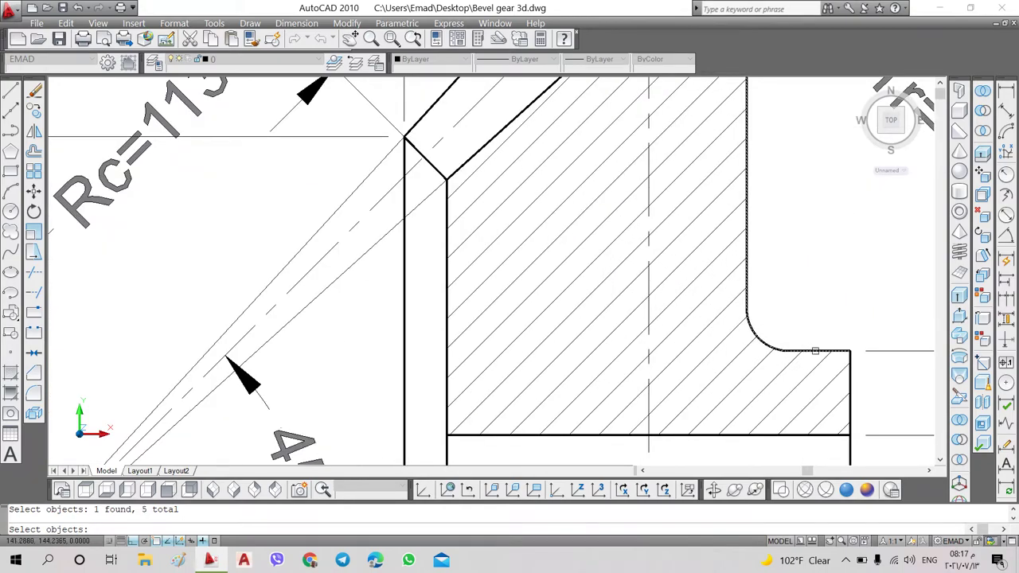
pyautogui.scroll(-2, 850, 356)
pyautogui.scroll(-2, 850, 356)
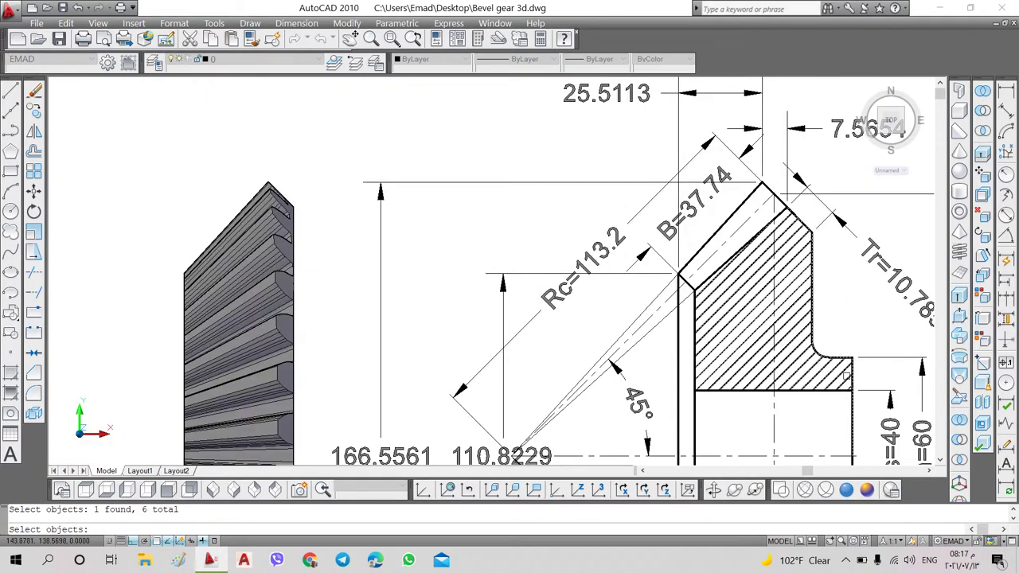
pyautogui.scroll(1, 777, 318)
pyautogui.scroll(1, 777, 317)
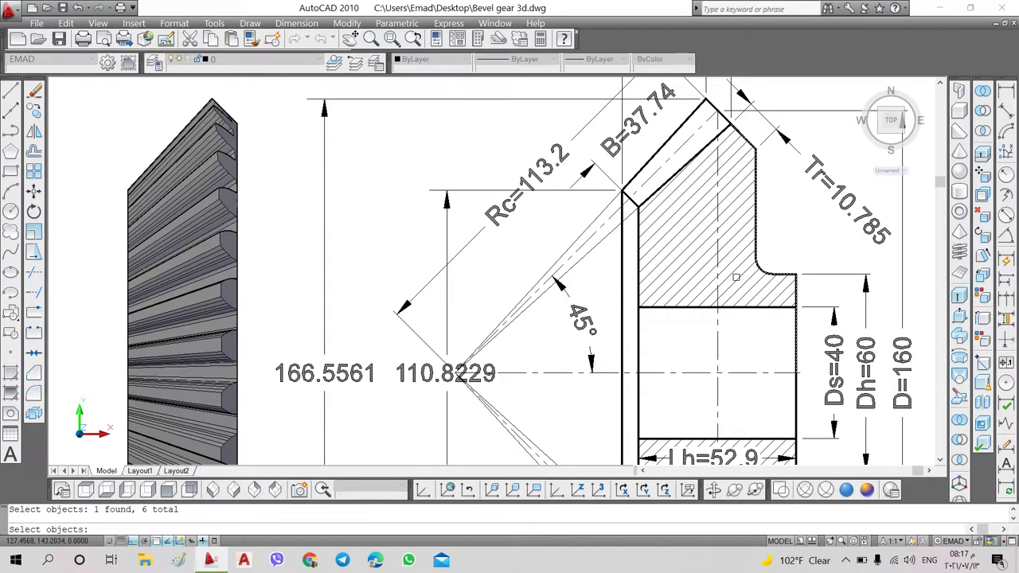
pyautogui.press('Escape')
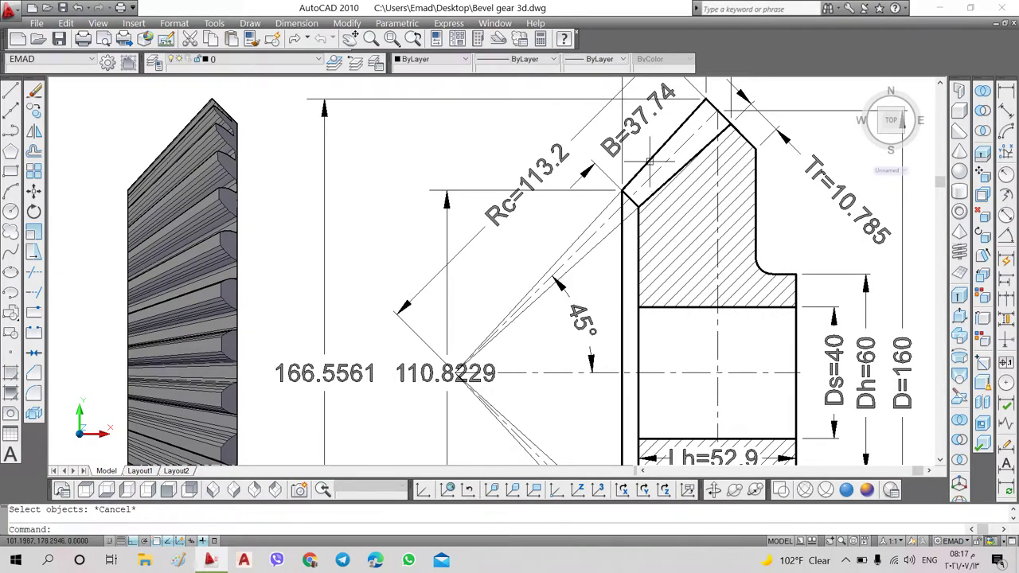
# Draw a vertical line from the gear's top corner straight down to the bore
pyautogui.click(11, 91)
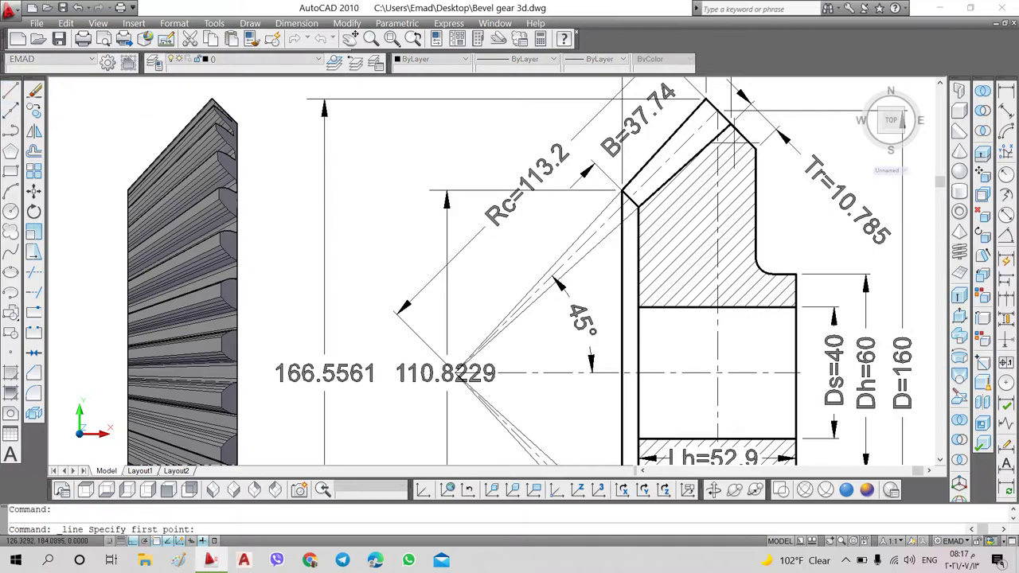
pyautogui.scroll(5, 729, 127)
pyautogui.click(728, 103)
pyautogui.scroll(-4, 726, 111)
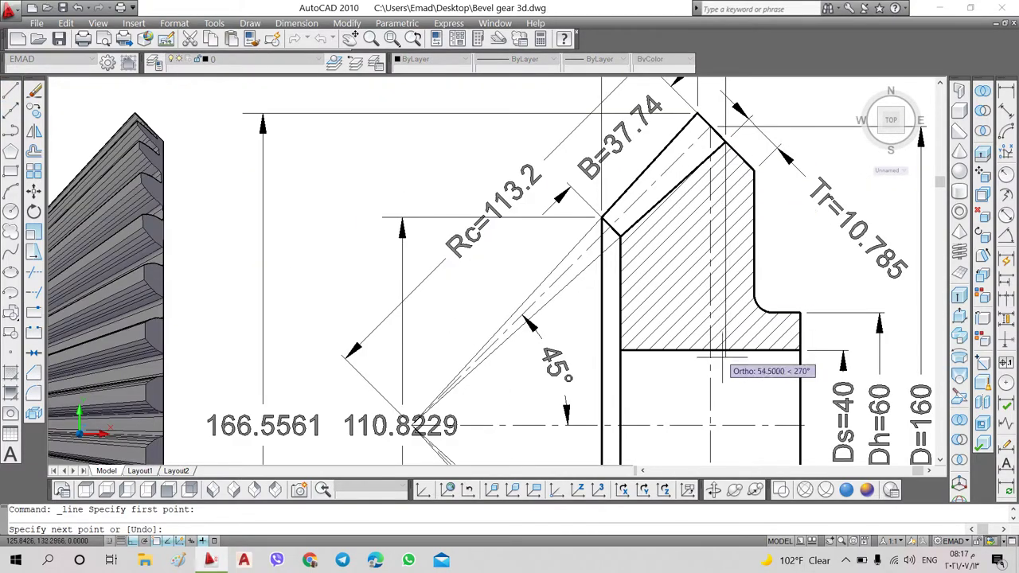
pyautogui.click(726, 425)
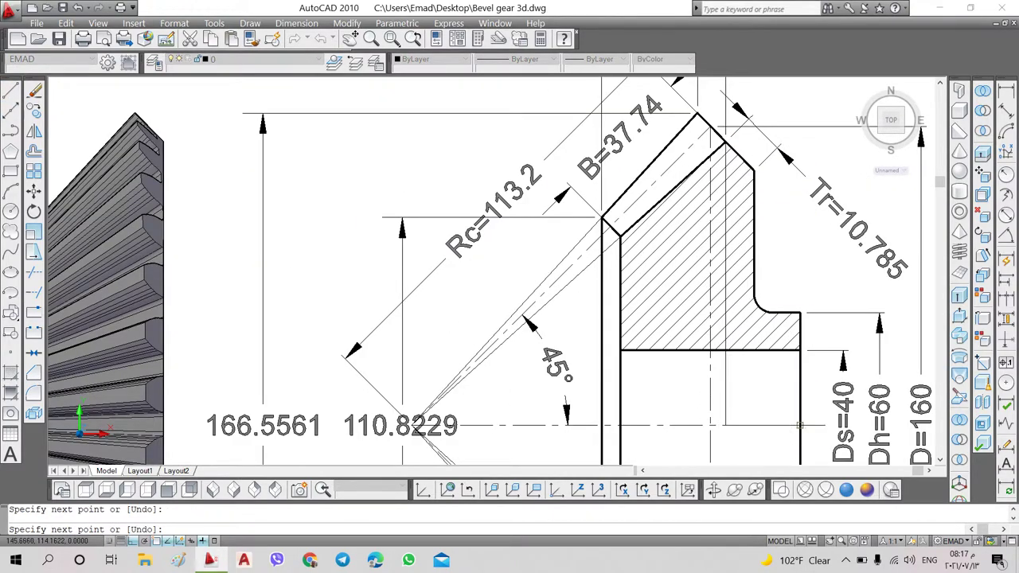
pyautogui.press('Escape')
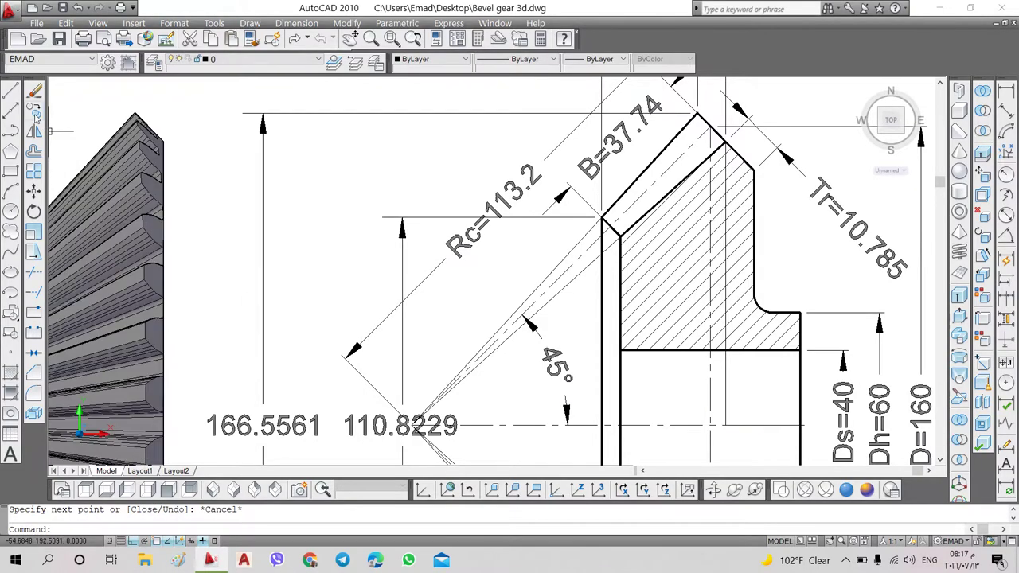
# Copy the upper profile lines, including the new vertical line, 100 units to the right
pyautogui.click(983, 110)
pyautogui.scroll(3, 726, 134)
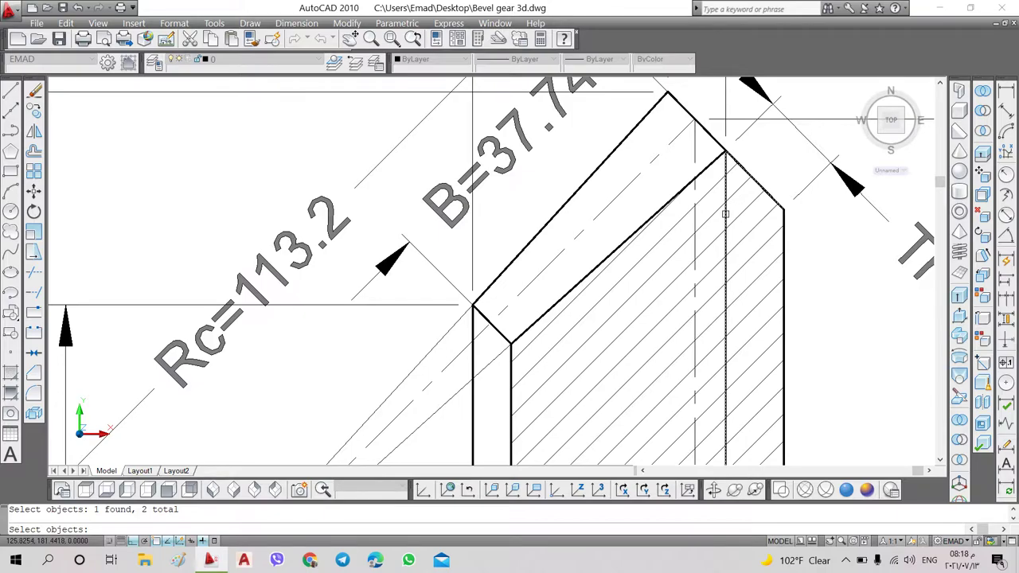
pyautogui.click(725, 214)
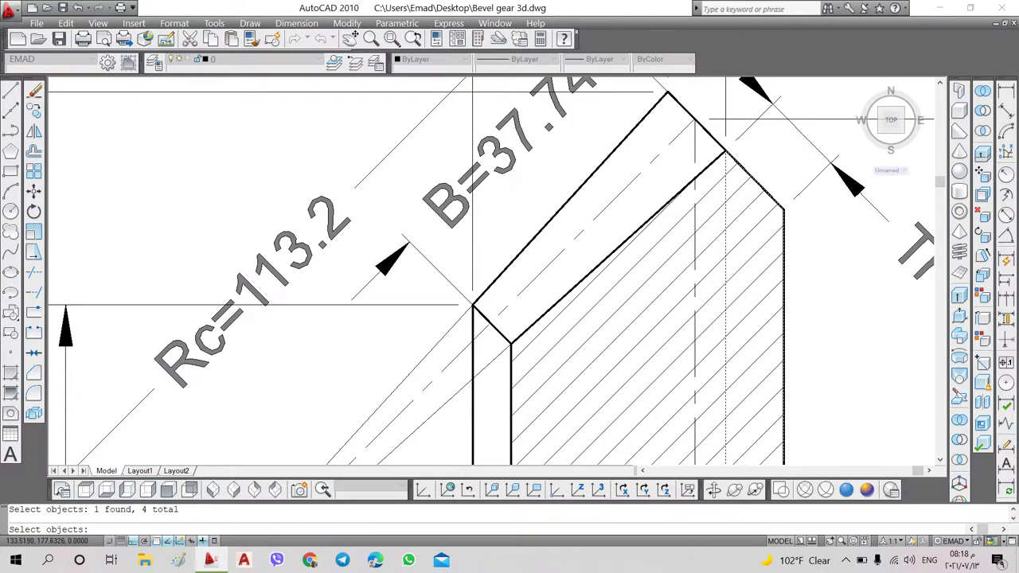
pyautogui.scroll(-3, 799, 321)
pyautogui.scroll(3, 796, 338)
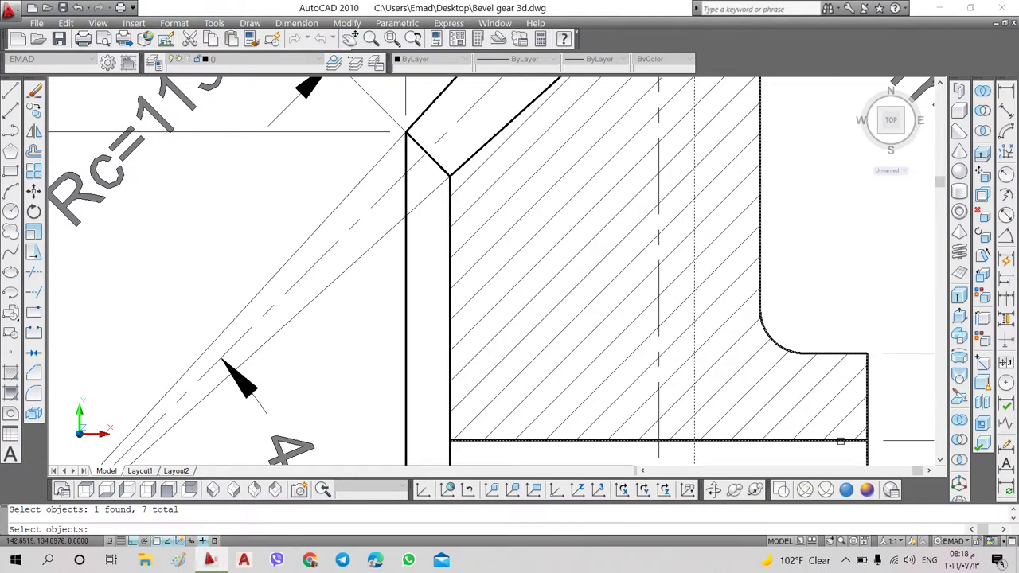
pyautogui.scroll(-4, 841, 440)
pyautogui.scroll(2, 766, 414)
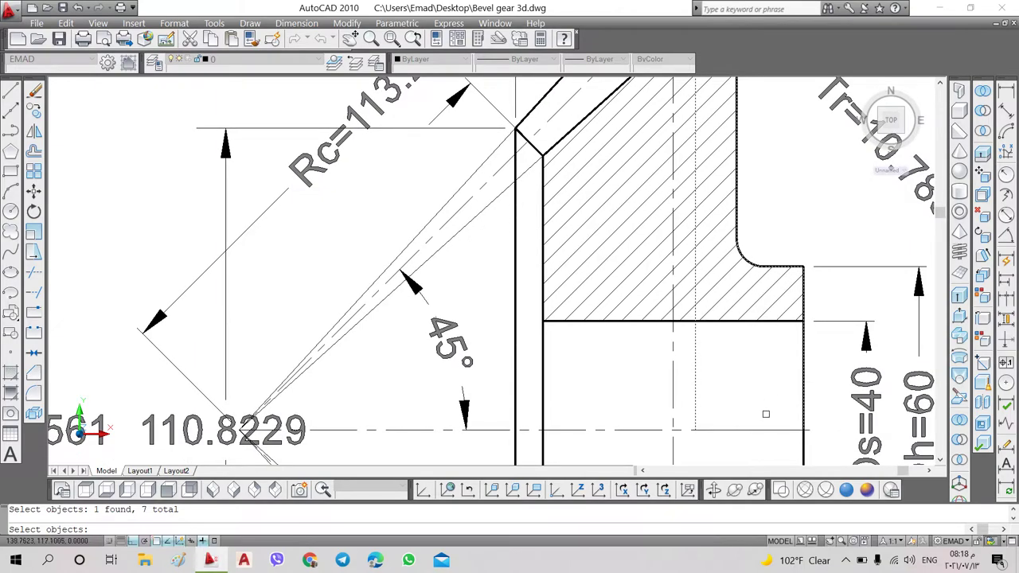
pyautogui.press('Return')
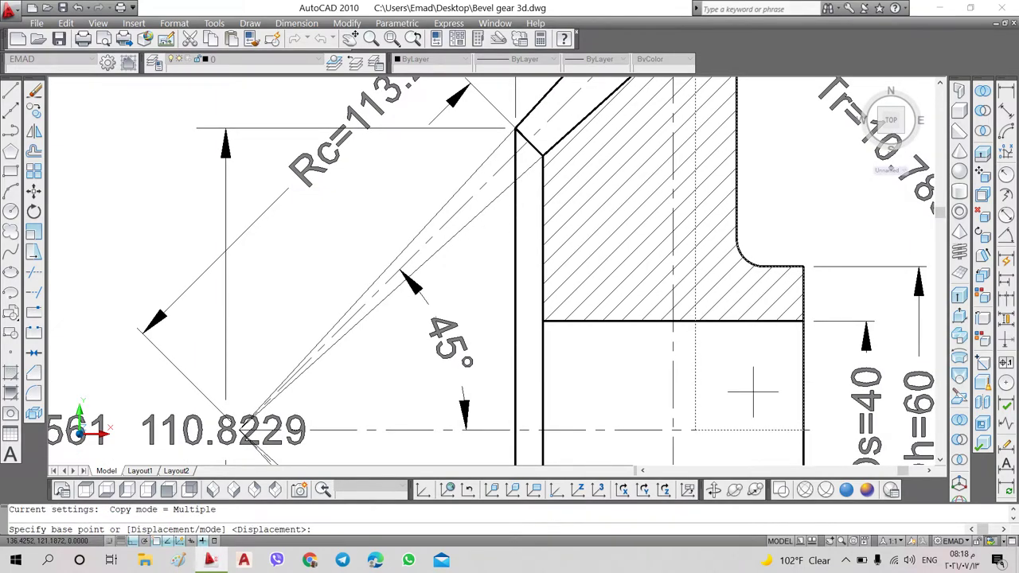
pyautogui.click(753, 393)
pyautogui.scroll(-4, 776, 395)
pyautogui.write('1')
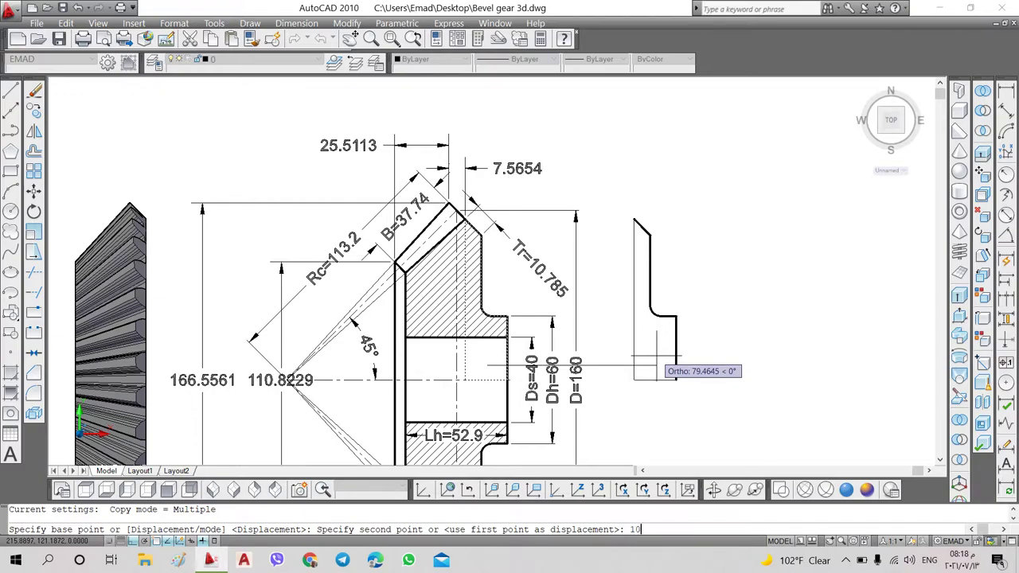
pyautogui.write('0')
pyautogui.press('Return')
pyautogui.press('Escape')
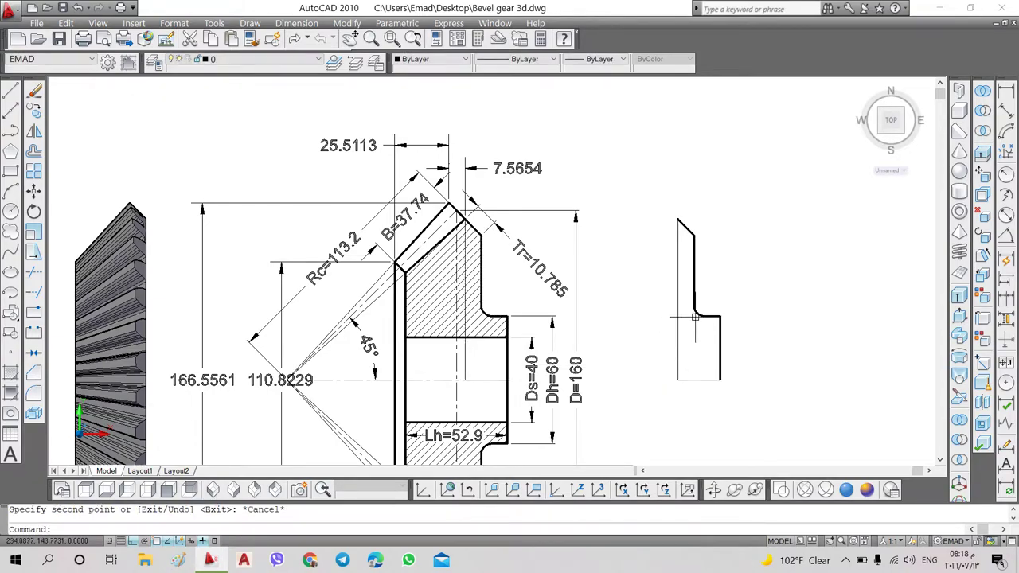
# Delete the two top lines of the copied profile
pyautogui.scroll(4, 675, 217)
pyautogui.scroll(4, 675, 217)
pyautogui.click(678, 209)
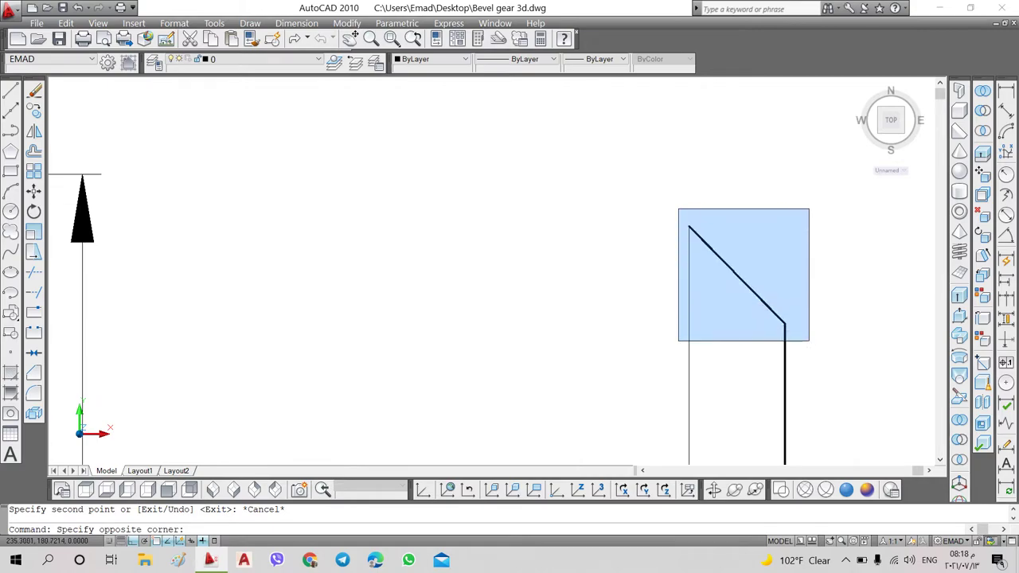
pyautogui.click(809, 340)
pyautogui.press('Delete')
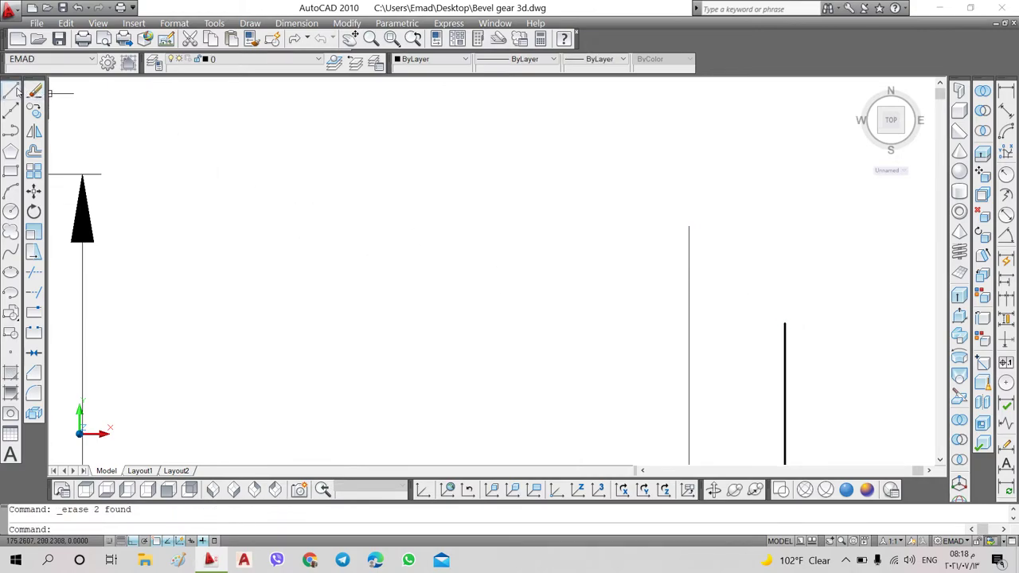
# Draw a new slanted top edge from the hub to the tooth outline
pyautogui.click(17, 90)
pyautogui.click(689, 226)
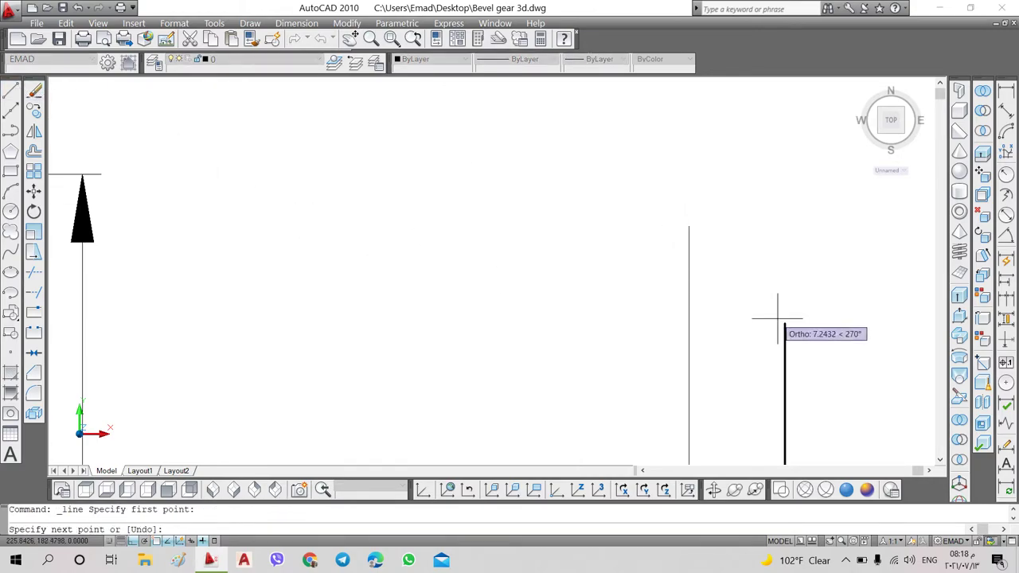
pyautogui.click(785, 324)
pyautogui.scroll(-3, 785, 324)
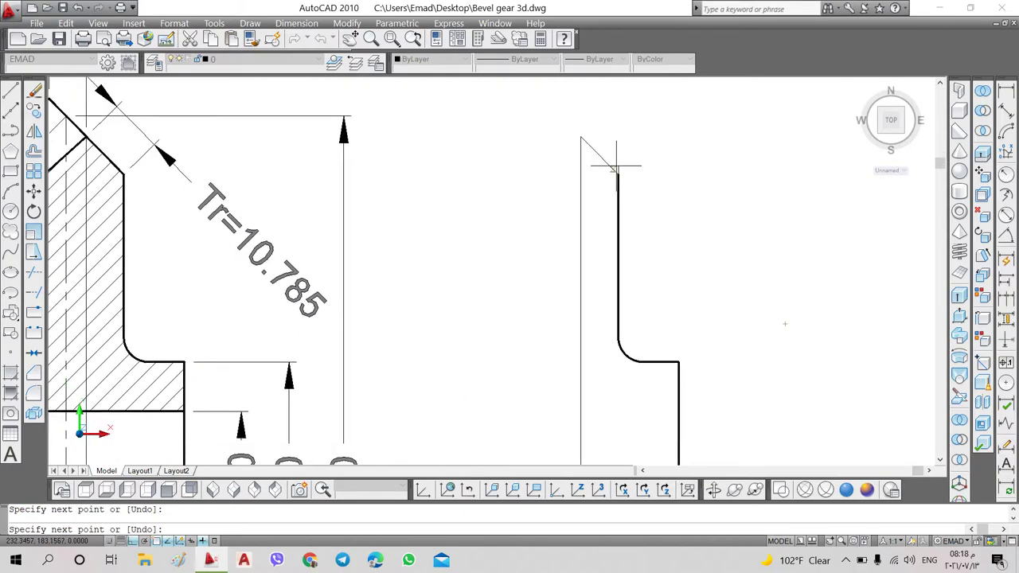
pyautogui.scroll(-2, 613, 175)
pyautogui.press('Escape')
# Window around the copied profile and start making a region from it
pyautogui.click(645, 373)
pyautogui.click(681, 393)
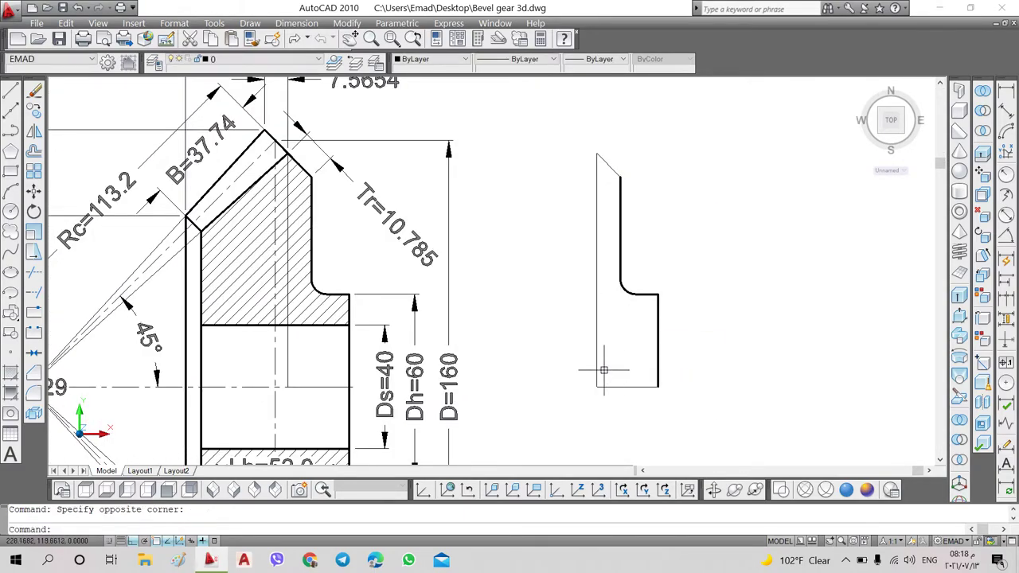
pyautogui.click(582, 357)
pyautogui.click(626, 407)
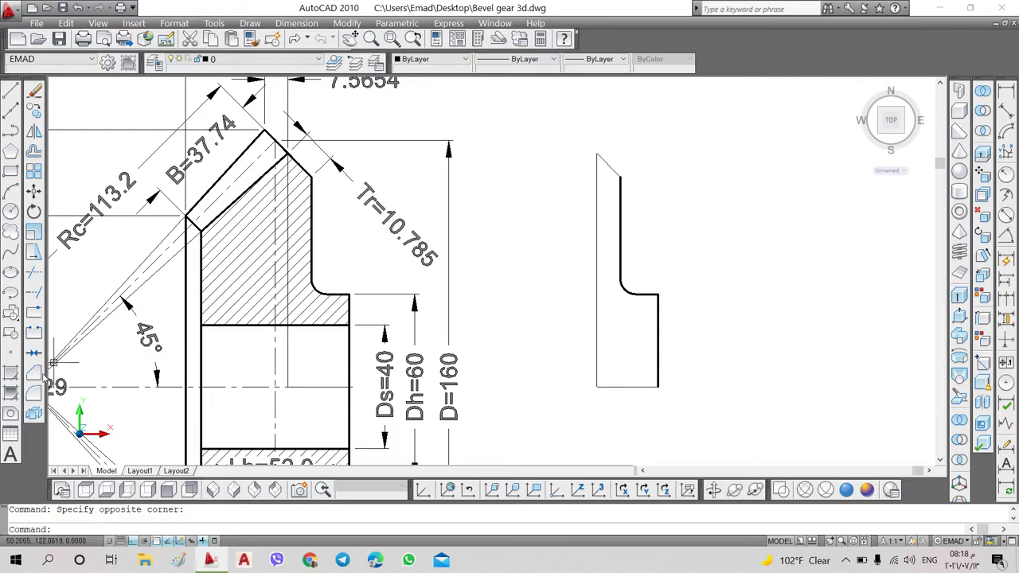
pyautogui.click(11, 413)
pyautogui.click(547, 127)
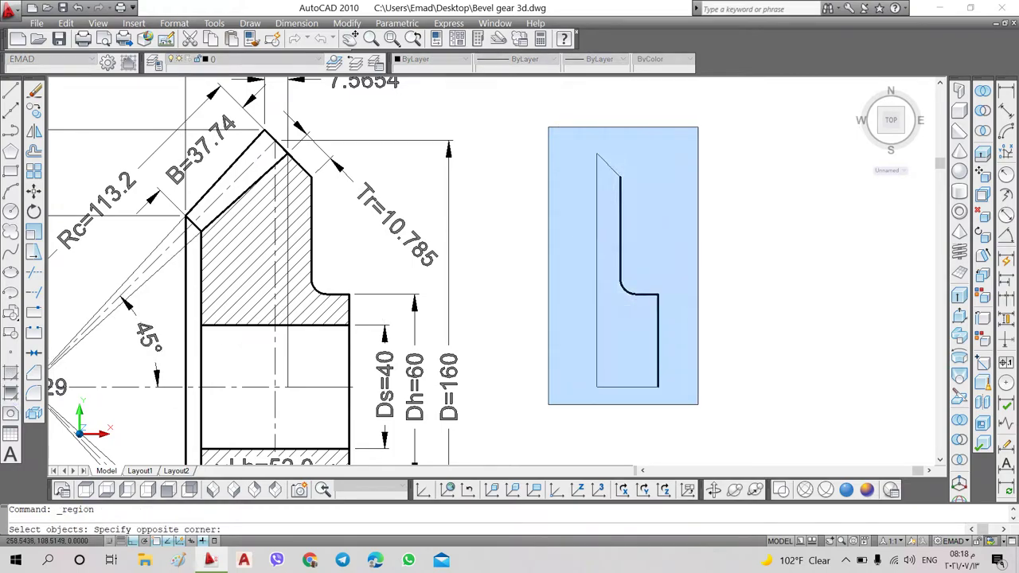
# Create the region and revolve it a full 360° about its bottom edge
pyautogui.click(698, 406)
pyautogui.press('Return')
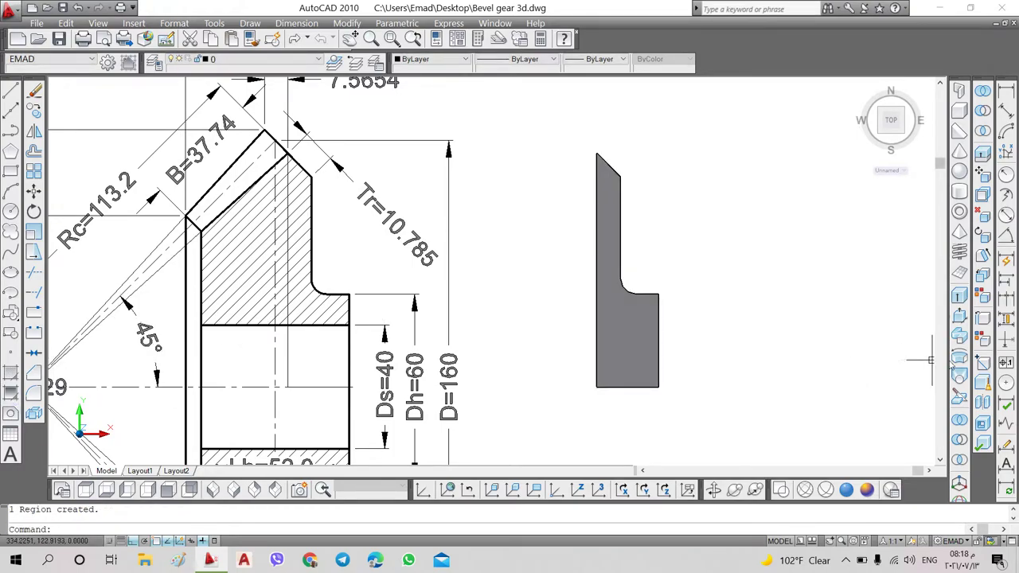
pyautogui.click(960, 360)
pyautogui.click(658, 335)
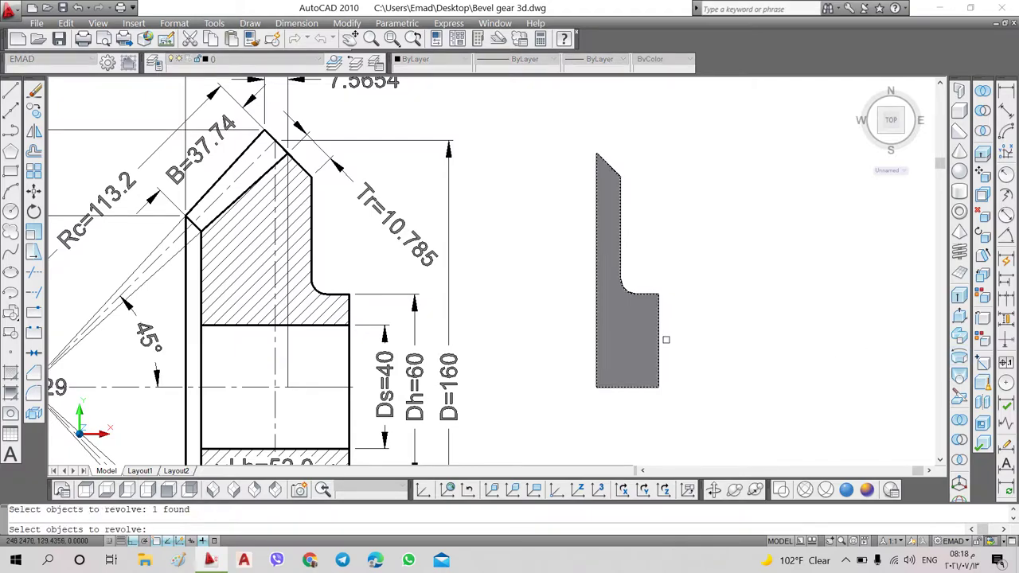
pyautogui.press('Return')
pyautogui.click(657, 388)
pyautogui.click(628, 388)
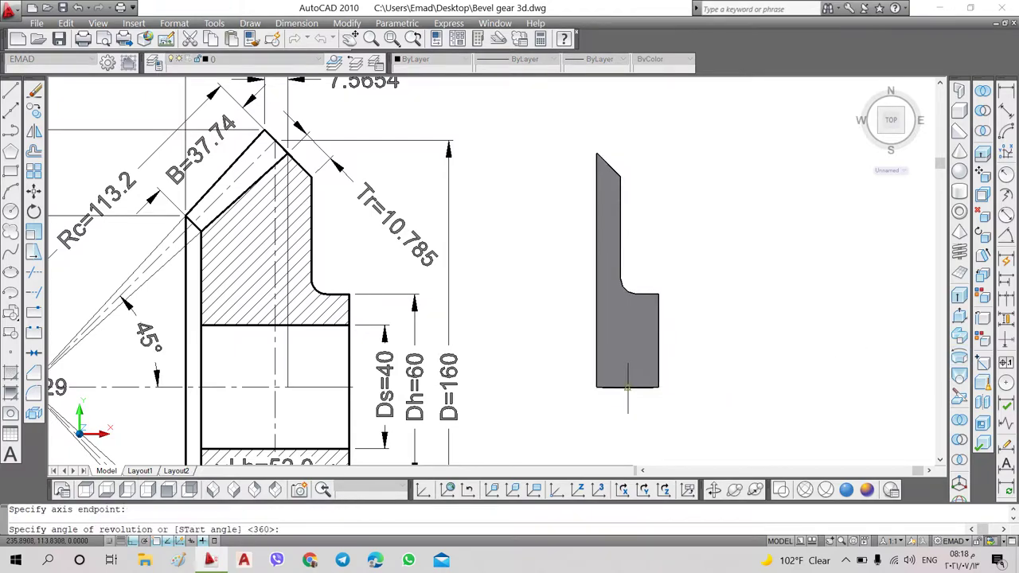
pyautogui.press('Return')
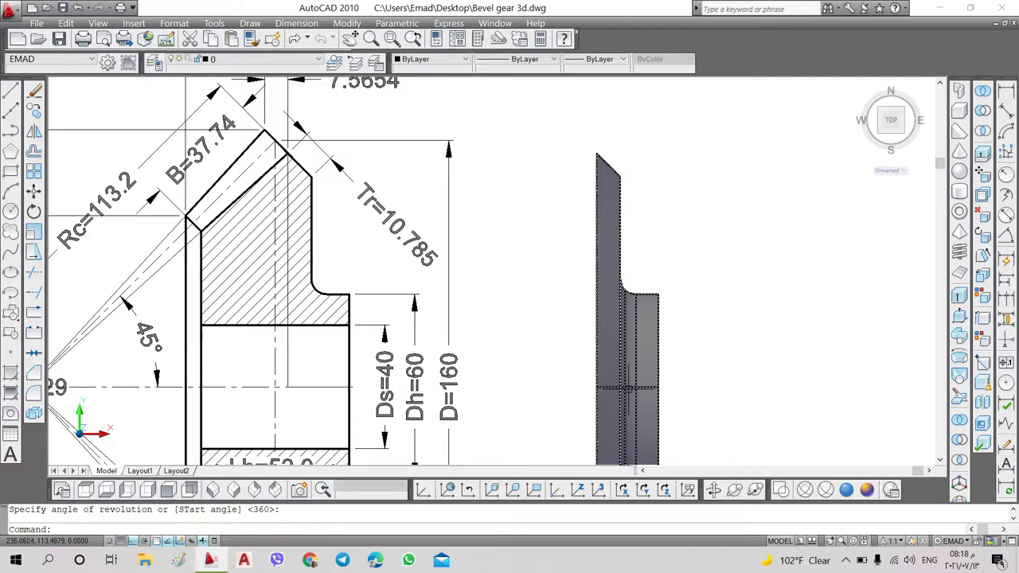
# Set the revolved solid's colour to Blue
pyautogui.click(601, 307)
pyautogui.click(425, 62)
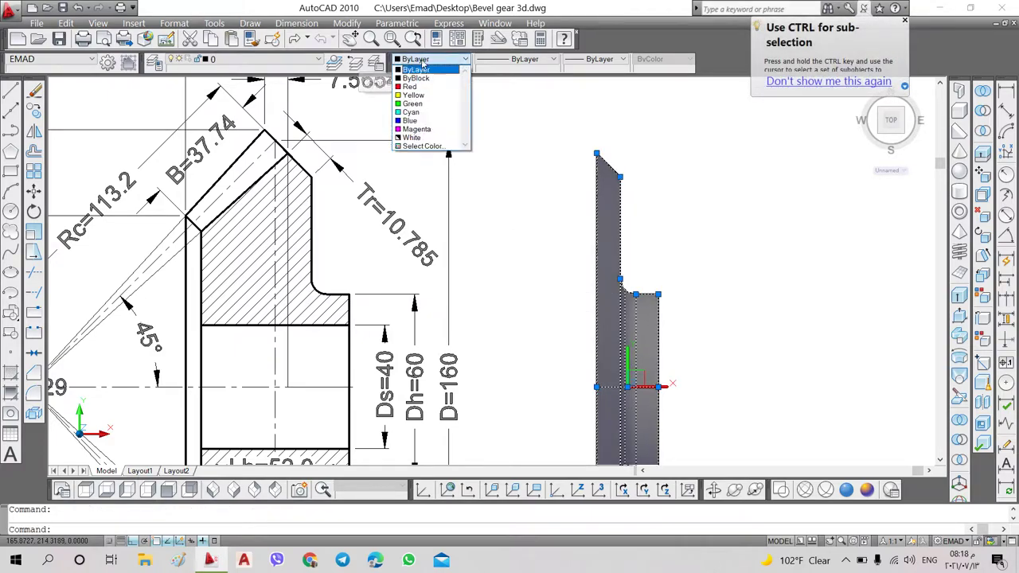
pyautogui.click(411, 120)
pyautogui.press('Escape')
pyautogui.scroll(-5, 455, 238)
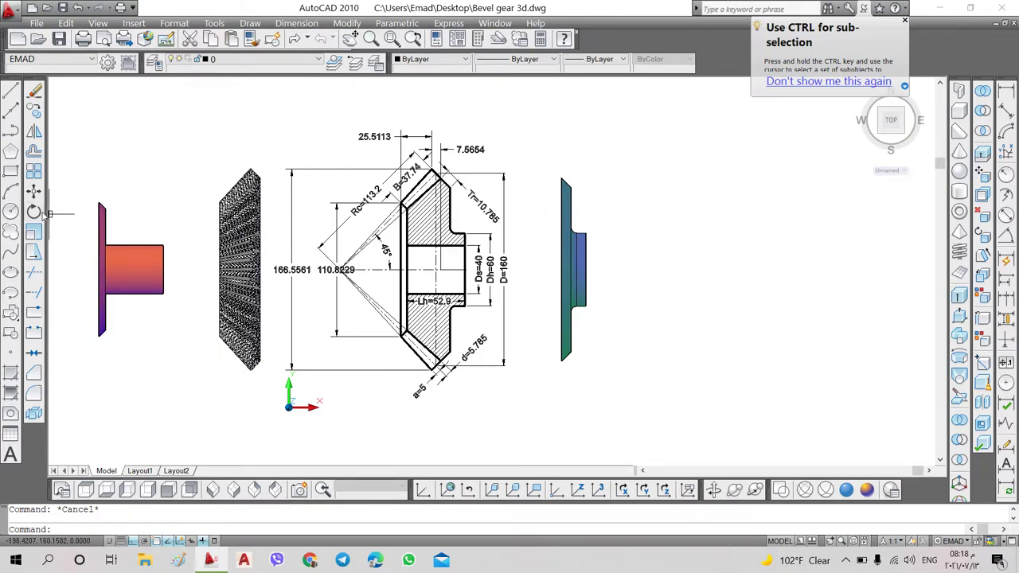
# Move the blue solid 250 units left onto the back of the toothed gear
pyautogui.click(33, 191)
pyautogui.click(573, 239)
pyautogui.rightClick(634, 183)
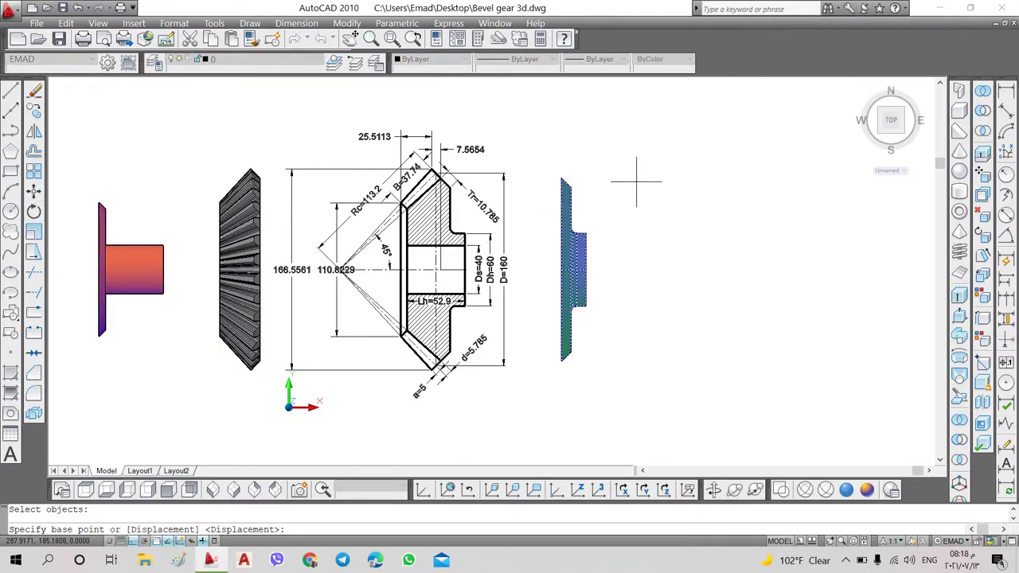
pyautogui.click(632, 178)
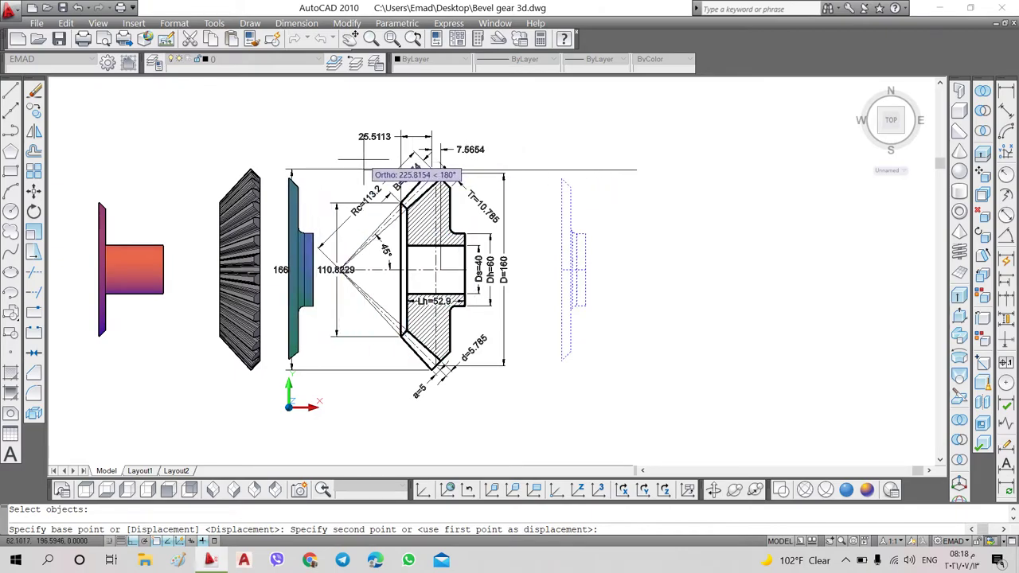
pyautogui.click(447, 149)
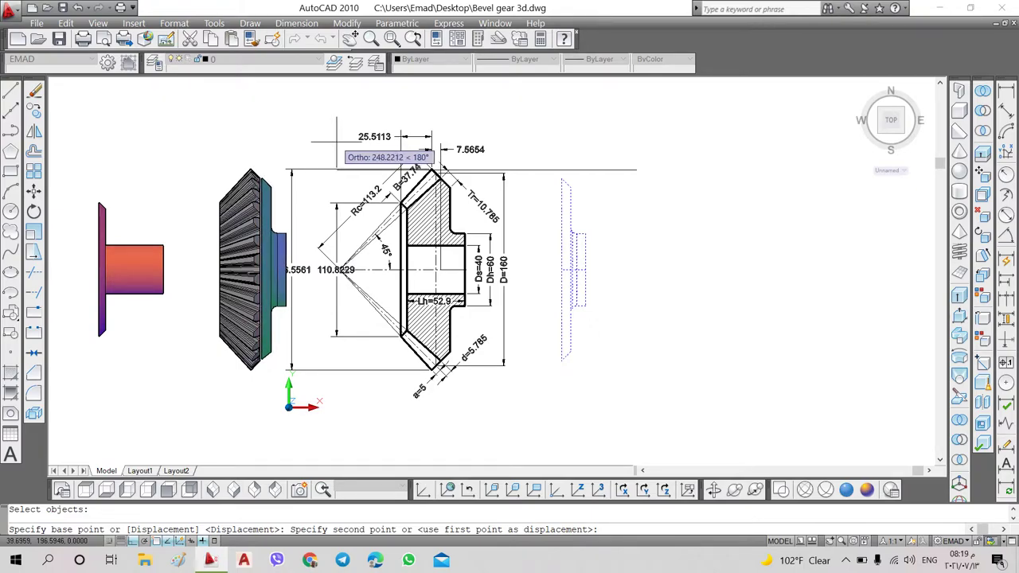
pyautogui.write('250')
pyautogui.press('Return')
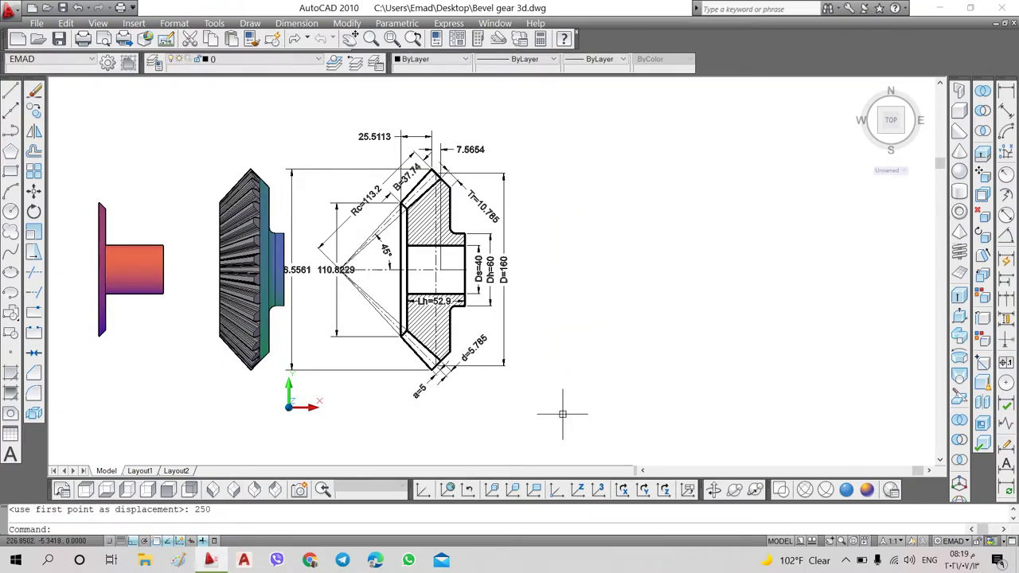
# Orbit to a tilted 3D view of the hub piece and gear, zooming in
pyautogui.click(735, 490)
pyautogui.moveTo(437, 321)
pyautogui.mouseDown()
pyautogui.moveTo(338, 248)
pyautogui.moveTo(353, 257)
pyautogui.mouseUp()
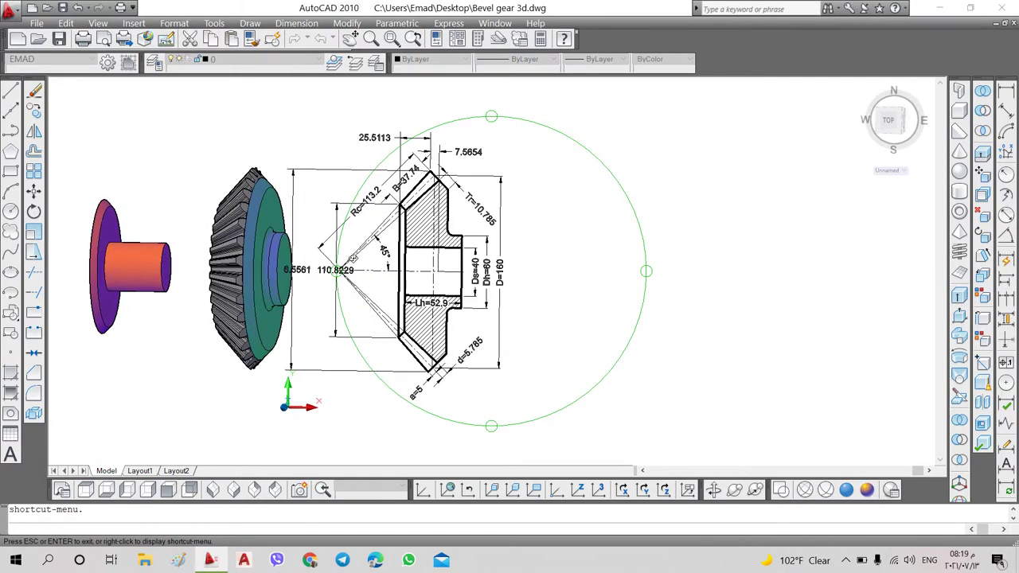
pyautogui.click(85, 489)
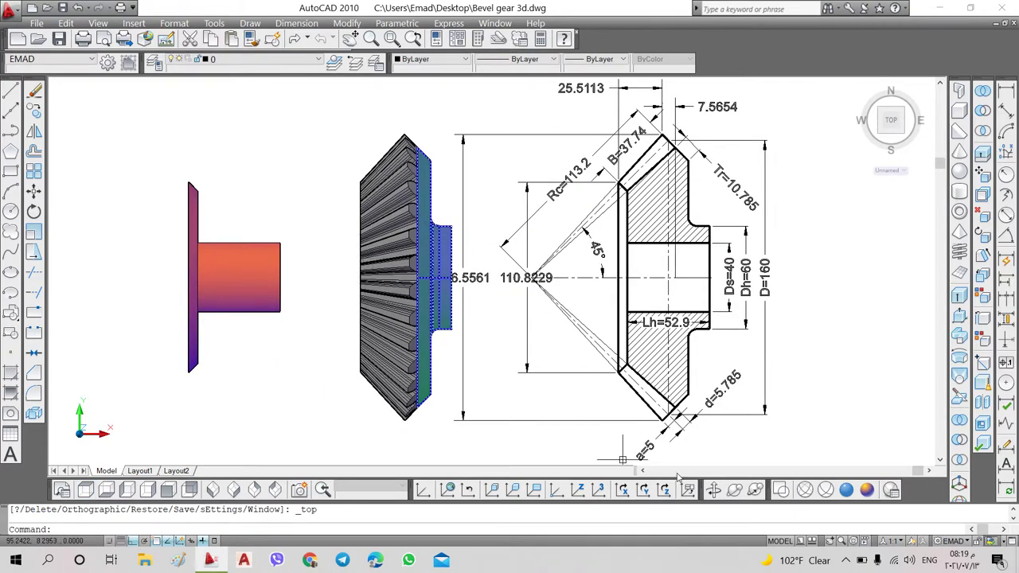
pyautogui.click(734, 489)
pyautogui.moveTo(406, 294); pyautogui.dragTo(421, 295)
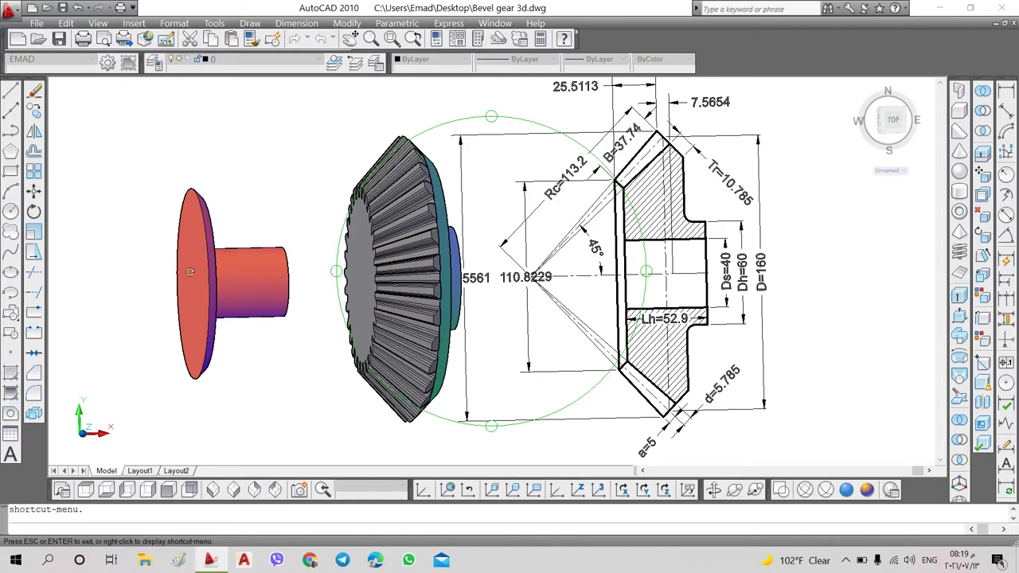
pyautogui.scroll(2, 190, 271)
pyautogui.press('Escape')
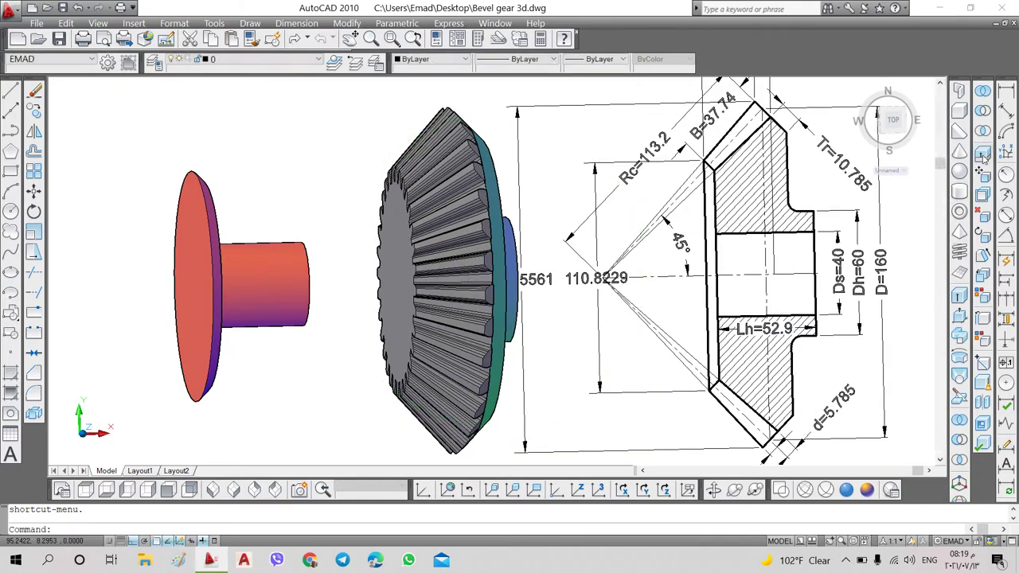
pyautogui.click(984, 158)
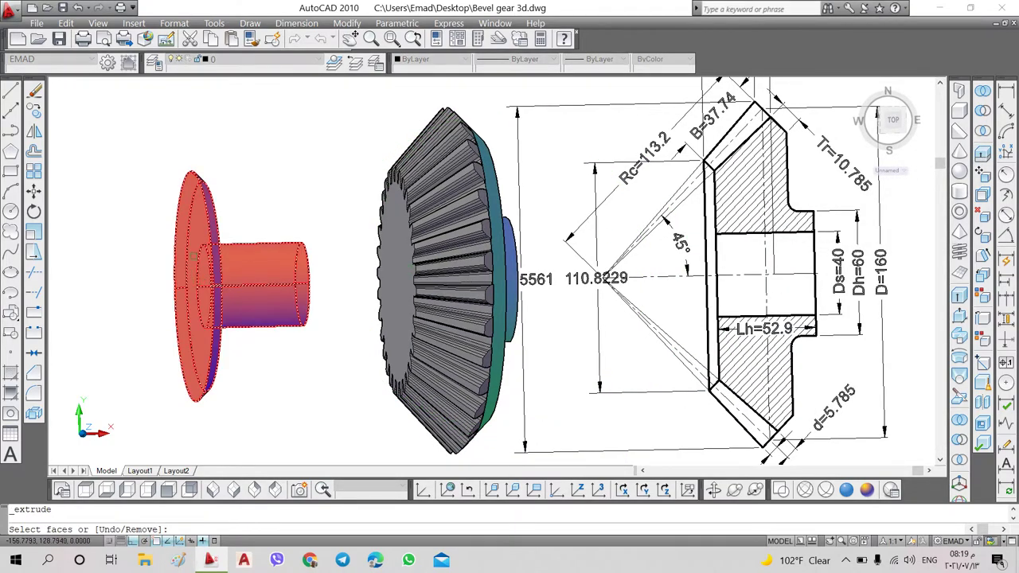
# Extrude the hub piece's flange face to thicken it, with no taper
pyautogui.click(197, 234)
pyautogui.rightClick(279, 182)
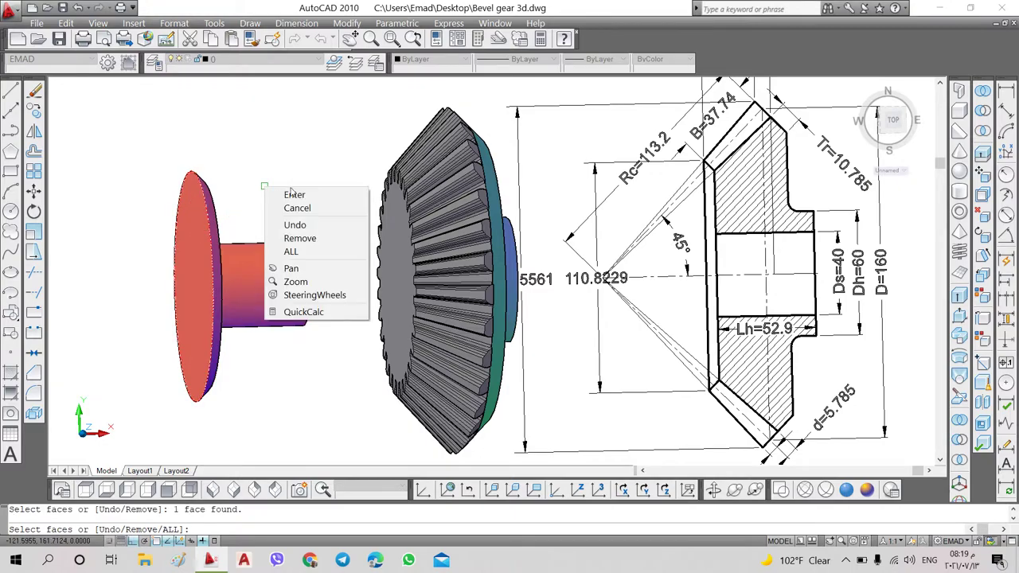
pyautogui.click(293, 194)
pyautogui.click(264, 190)
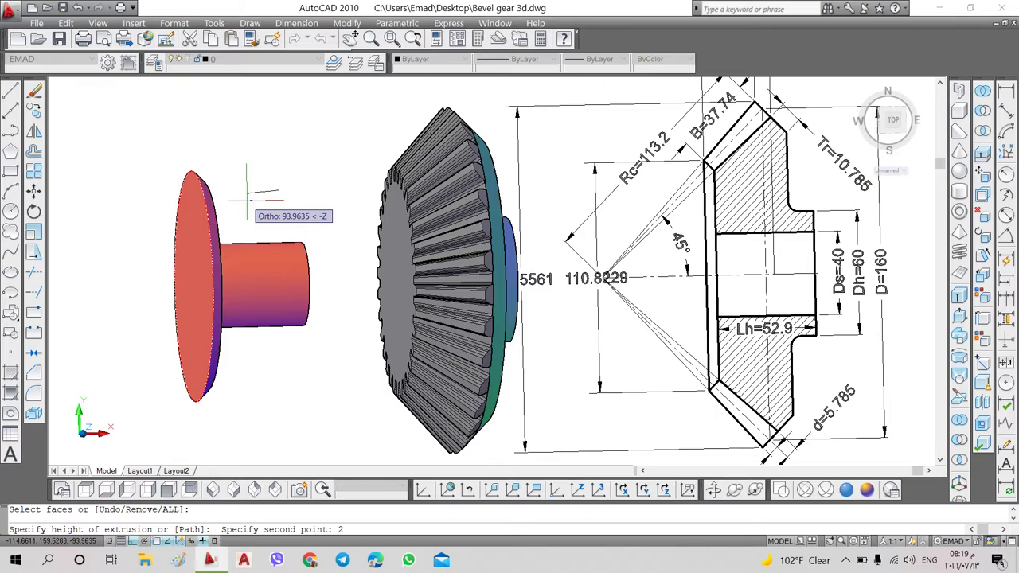
pyautogui.press('Return')
pyautogui.press('Return')
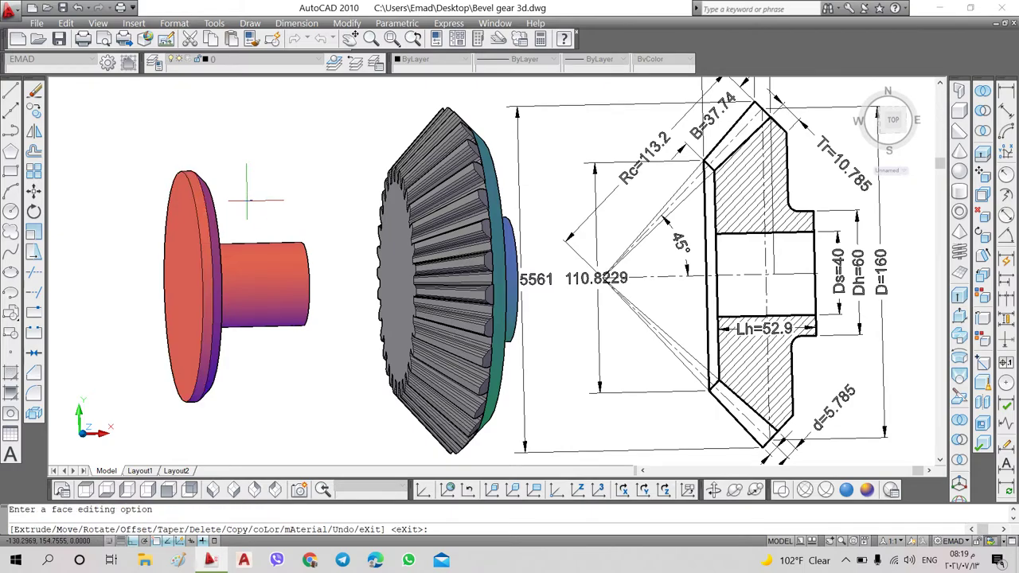
pyautogui.press('Return')
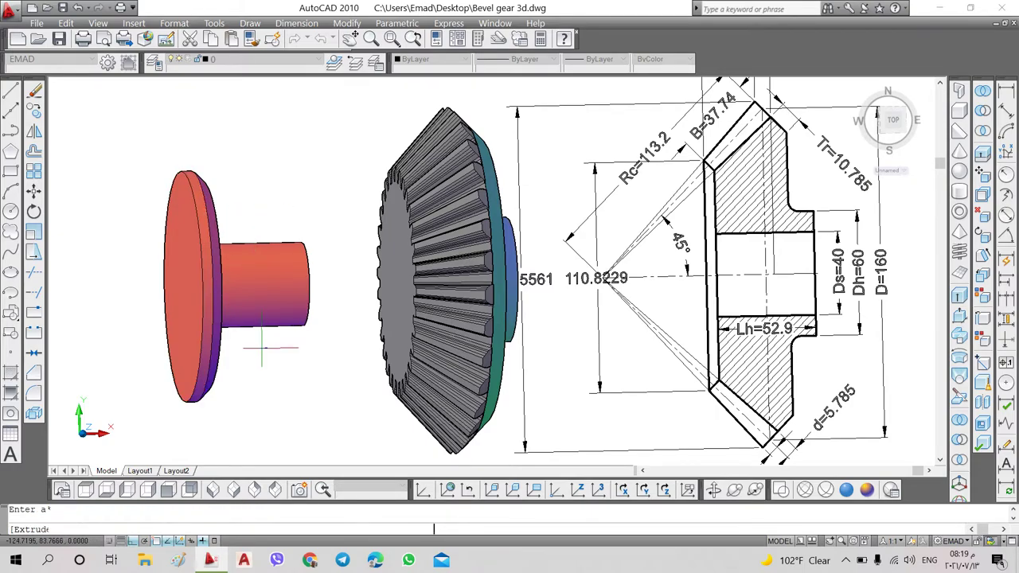
pyautogui.press('Return')
# In Top view, move the hub piece 100 units right into the gear
pyautogui.click(90, 489)
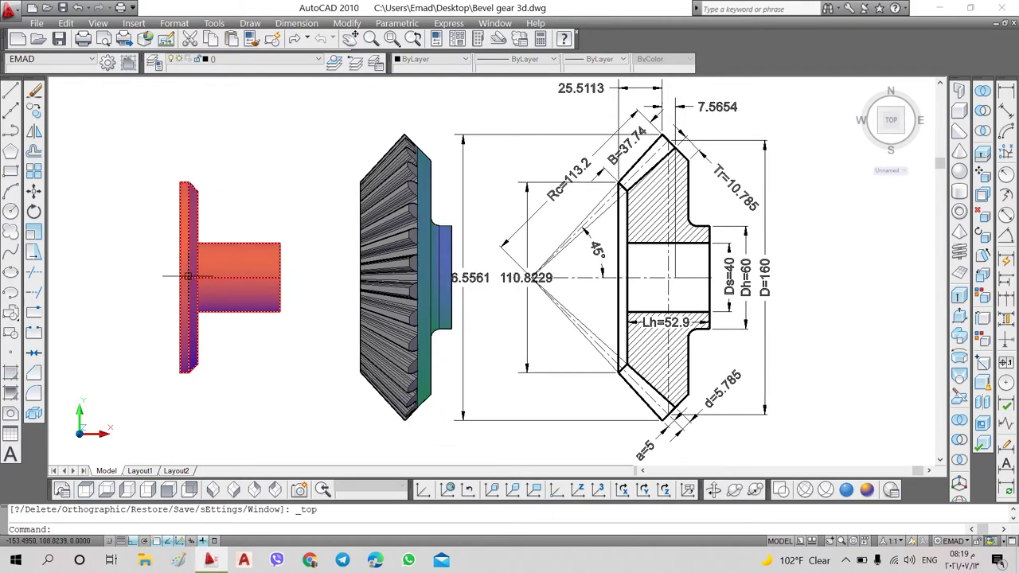
pyautogui.click(35, 191)
pyautogui.click(198, 216)
pyautogui.press('Return')
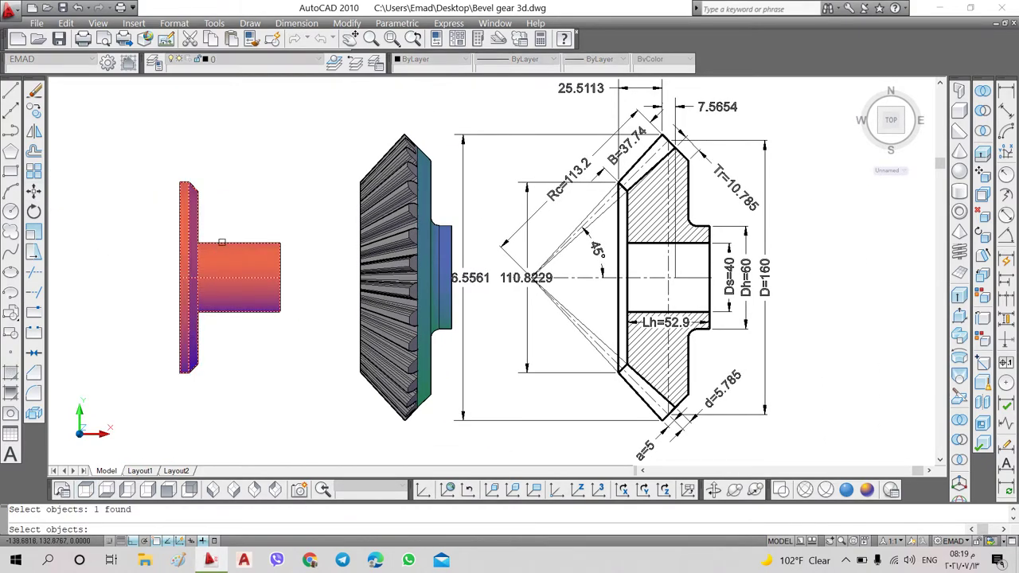
pyautogui.click(257, 160)
pyautogui.write('1')
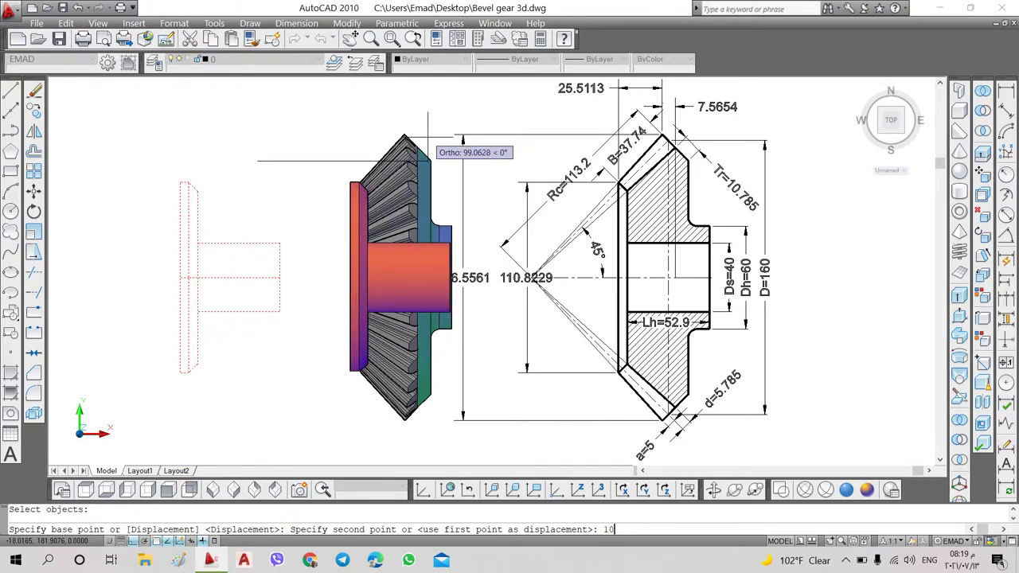
pyautogui.write('0')
pyautogui.press('Return')
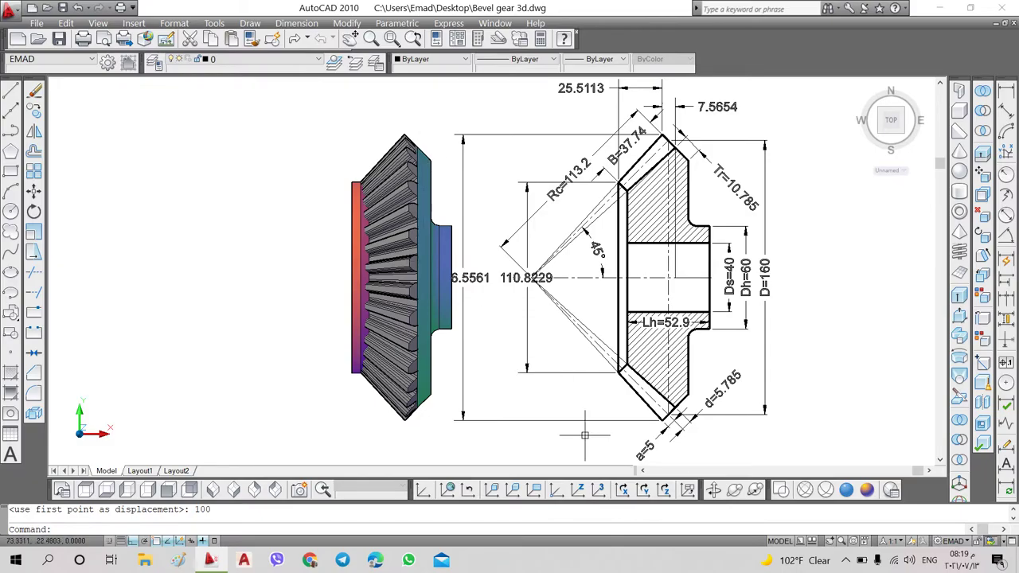
# Orbit around the gear to check its back face, then return to Top view
pyautogui.click(747, 493)
pyautogui.moveTo(509, 357); pyautogui.dragTo(430, 266)
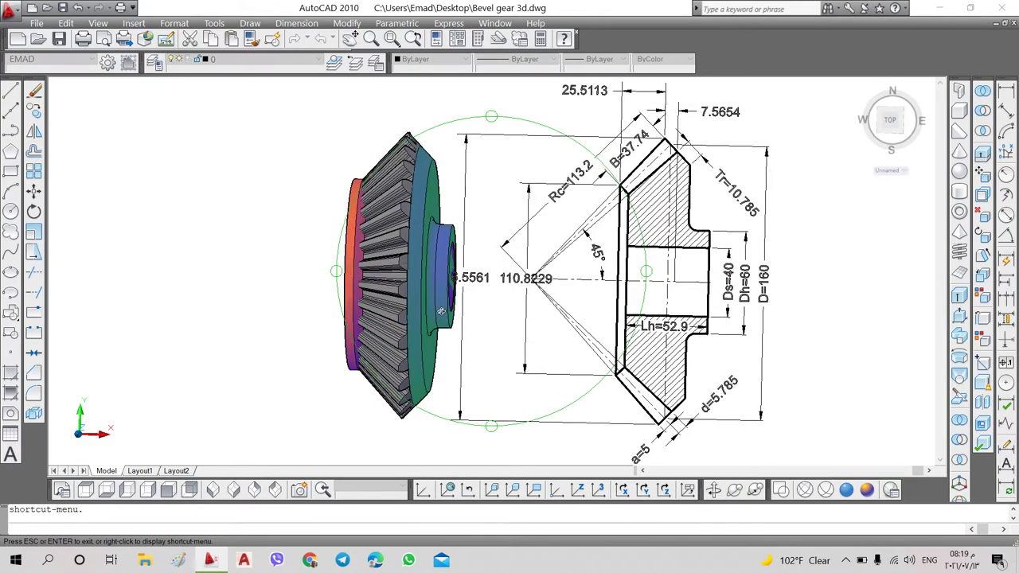
pyautogui.scroll(2, 430, 266)
pyautogui.scroll(1, 459, 257)
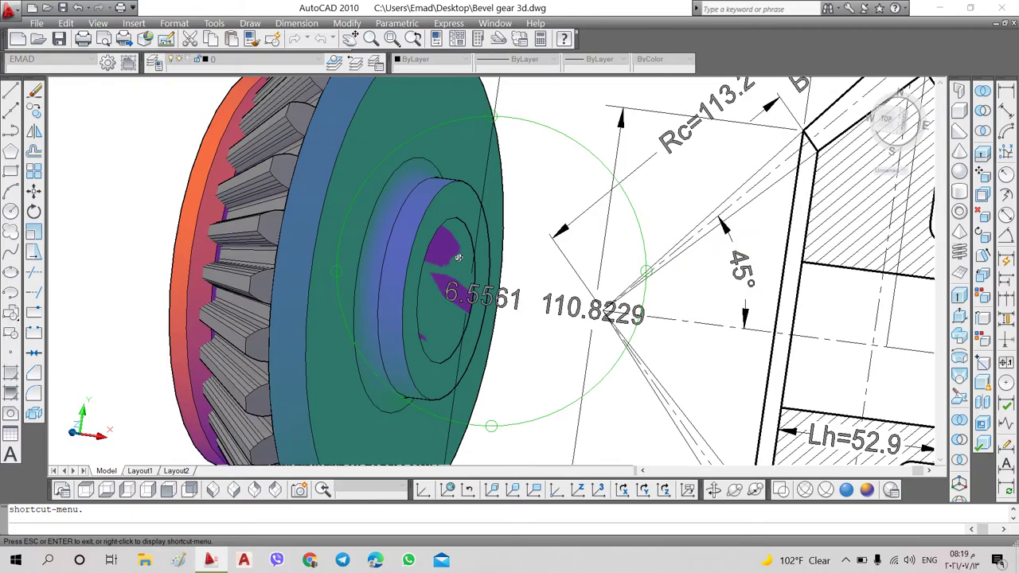
pyautogui.moveTo(355, 271); pyautogui.dragTo(422, 292)
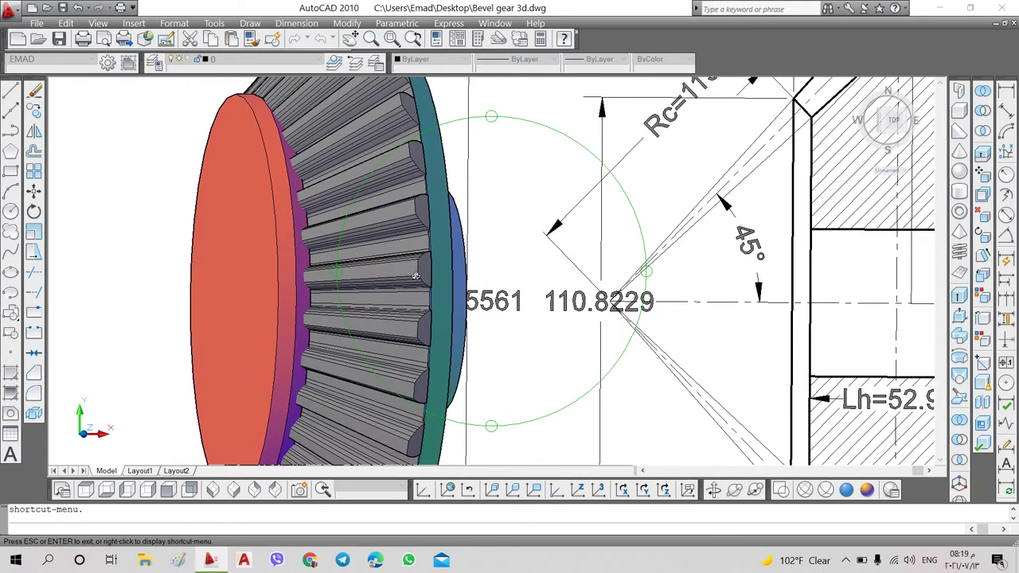
pyautogui.click(86, 490)
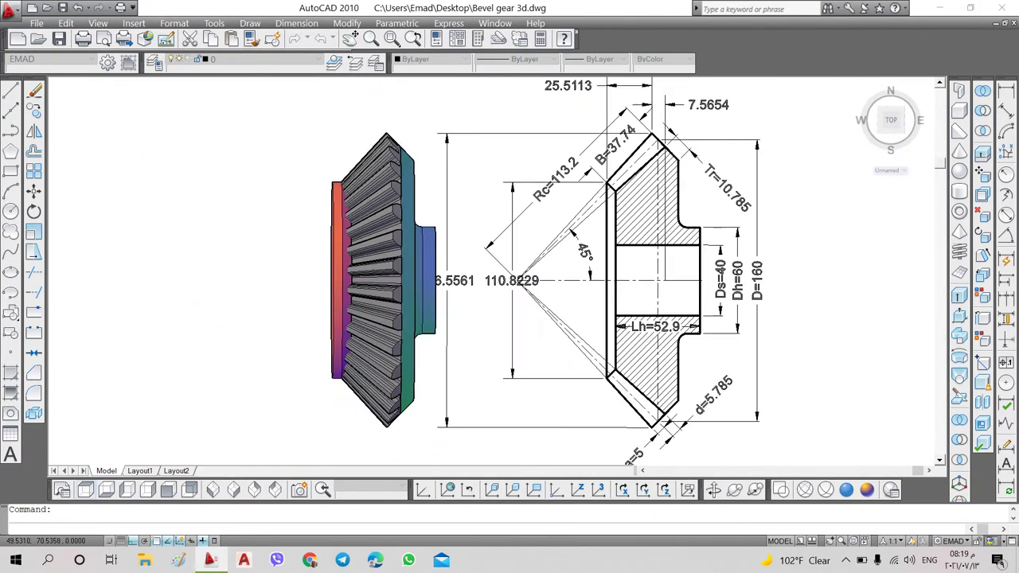
# Subtract the red hub piece from the gear's hub and toothed body
pyautogui.click(984, 110)
pyautogui.click(446, 229)
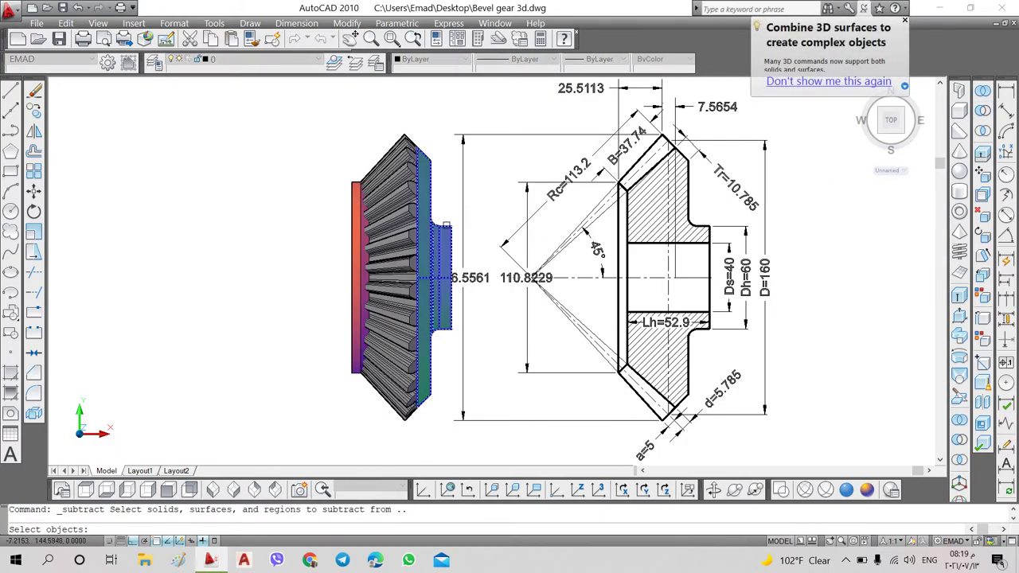
pyautogui.click(420, 172)
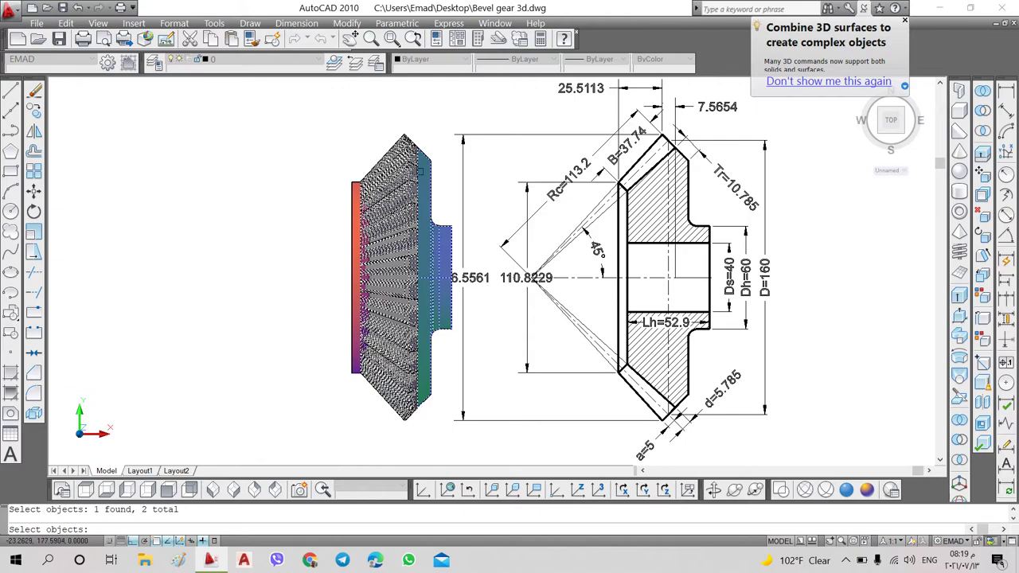
pyautogui.press('Return')
pyautogui.click(351, 180)
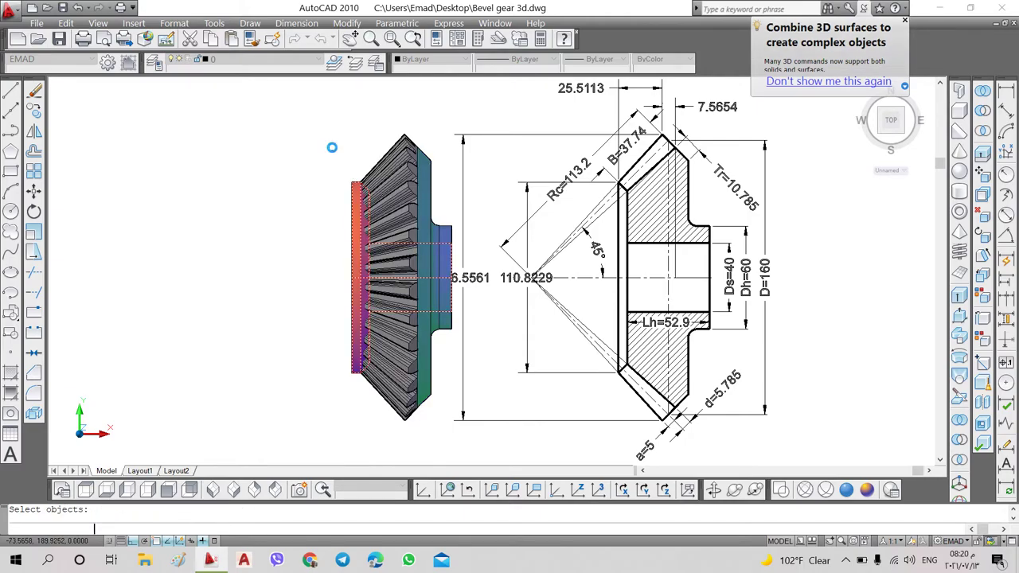
pyautogui.press('Return')
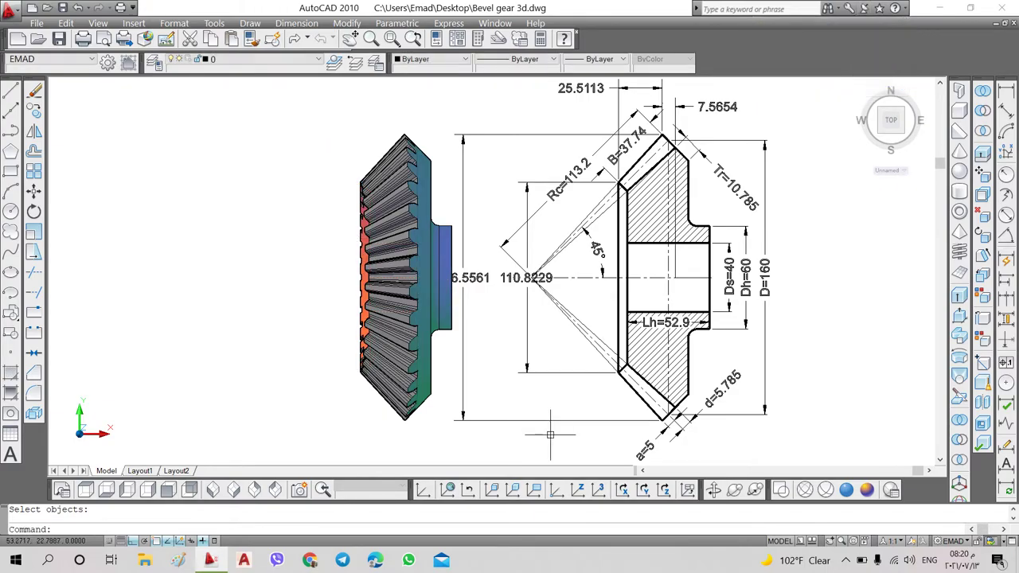
pyautogui.click(734, 489)
pyautogui.moveTo(557, 263)
pyautogui.mouseDown()
pyautogui.moveTo(350, 259)
pyautogui.moveTo(568, 284)
pyautogui.moveTo(524, 263)
pyautogui.moveTo(498, 217)
pyautogui.moveTo(336, 234)
pyautogui.moveTo(415, 272)
pyautogui.mouseUp()
pyautogui.scroll(3, 498, 216)
pyautogui.moveTo(469, 271)
pyautogui.keyDown('shift'); pyautogui.mouseDown(button='middle')
pyautogui.moveTo(515, 289)
pyautogui.moveTo(392, 405)
pyautogui.mouseUp(button='middle'); pyautogui.keyUp('shift')
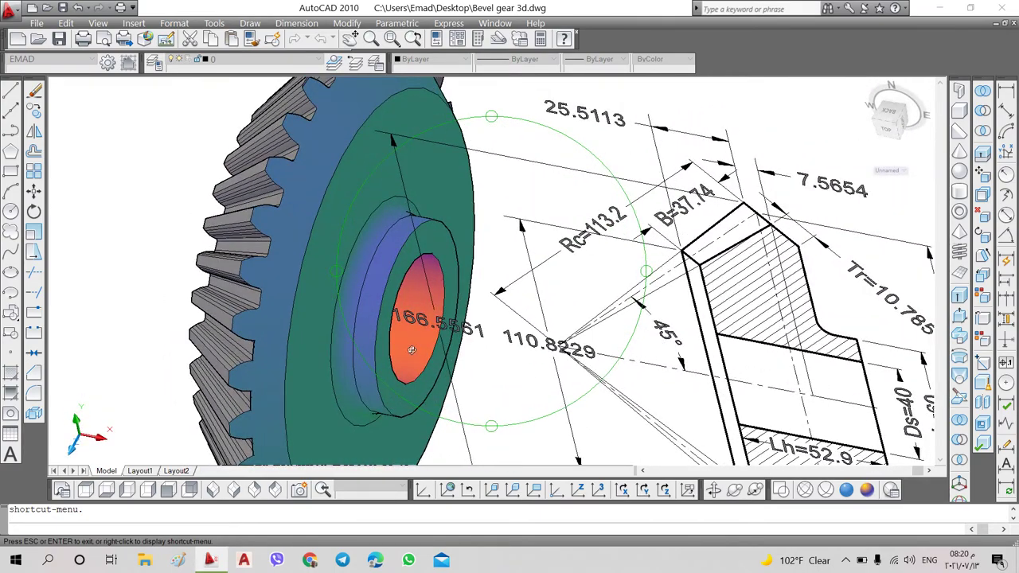
pyautogui.keyDown('shift'); pyautogui.moveTo(410, 350); pyautogui.dragTo(415, 342, button='middle'); pyautogui.keyUp('shift')
pyautogui.moveTo(424, 292)
pyautogui.keyDown('shift'); pyautogui.mouseDown(button='middle')
pyautogui.moveTo(486, 257)
pyautogui.moveTo(466, 160)
pyautogui.moveTo(482, 129)
pyautogui.mouseUp(button='middle'); pyautogui.keyUp('shift')
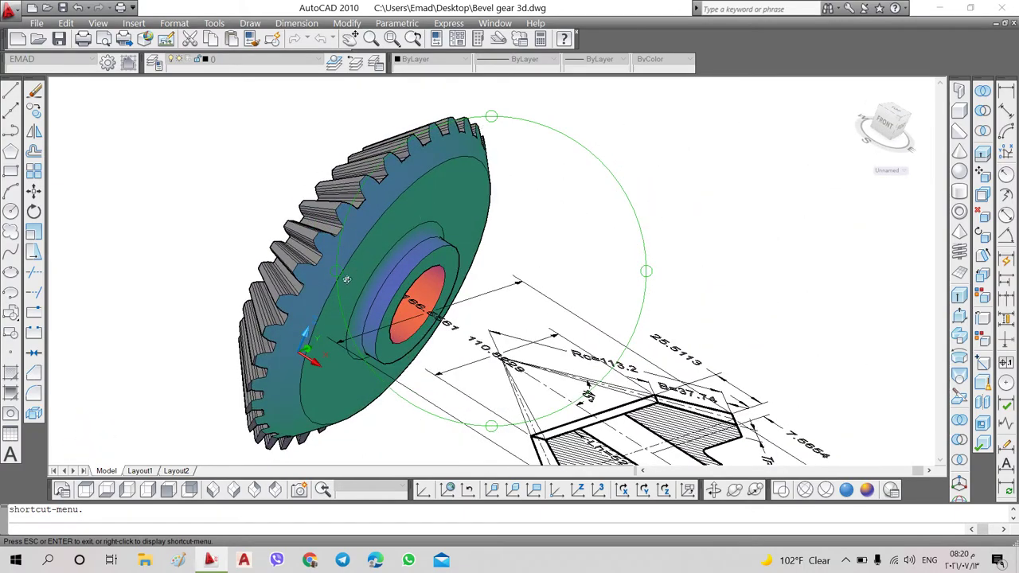
pyautogui.moveTo(300, 408)
pyautogui.keyDown('shift'); pyautogui.mouseDown(button='middle')
pyautogui.moveTo(335, 350)
pyautogui.moveTo(509, 228)
pyautogui.moveTo(251, 356)
pyautogui.mouseUp(button='middle'); pyautogui.keyUp('shift')
pyautogui.scroll(2, 251, 356)
pyautogui.scroll(2, 263, 371)
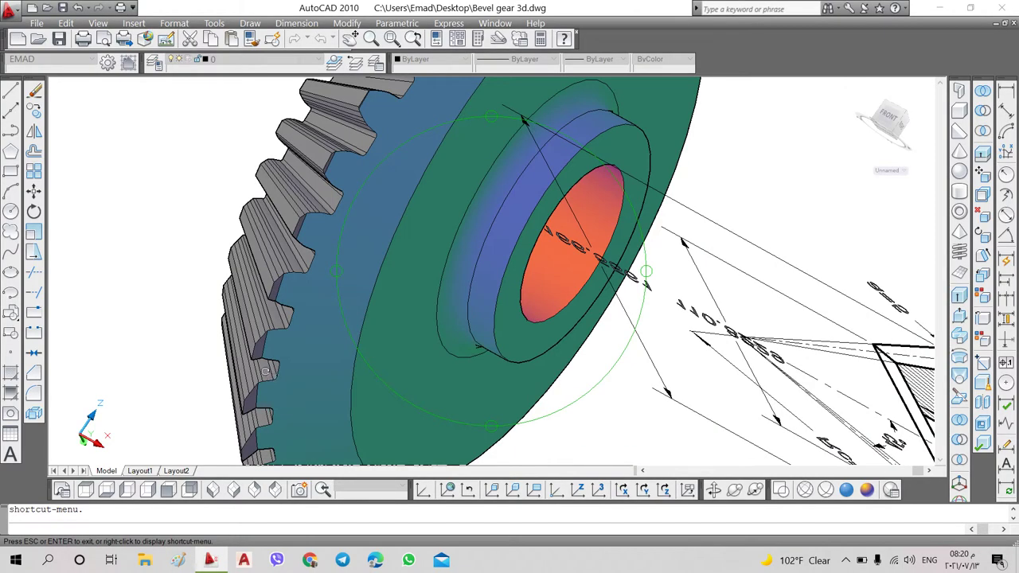
pyautogui.scroll(1, 265, 371)
pyautogui.moveTo(471, 334)
pyautogui.mouseDown()
pyautogui.moveTo(478, 177)
pyautogui.moveTo(433, 128)
pyautogui.moveTo(421, 236)
pyautogui.moveTo(460, 324)
pyautogui.moveTo(455, 216)
pyautogui.moveTo(509, 337)
pyautogui.moveTo(480, 361)
pyautogui.mouseUp()
pyautogui.click(86, 490)
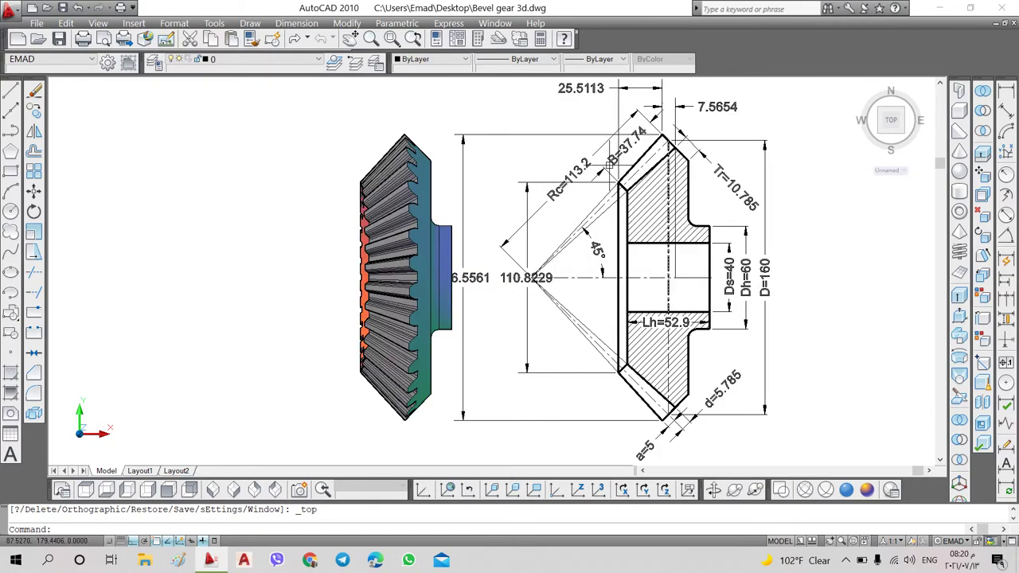
# Move the gear solid 150 units onto its dimensioned section drawing
pyautogui.click(33, 191)
pyautogui.click(366, 213)
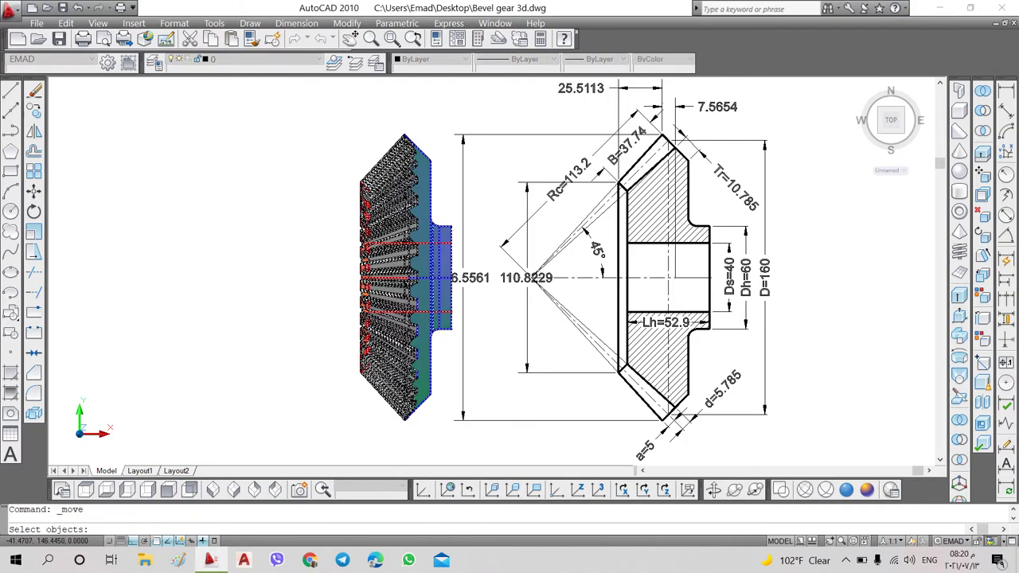
pyautogui.click(408, 212)
pyautogui.press('Return')
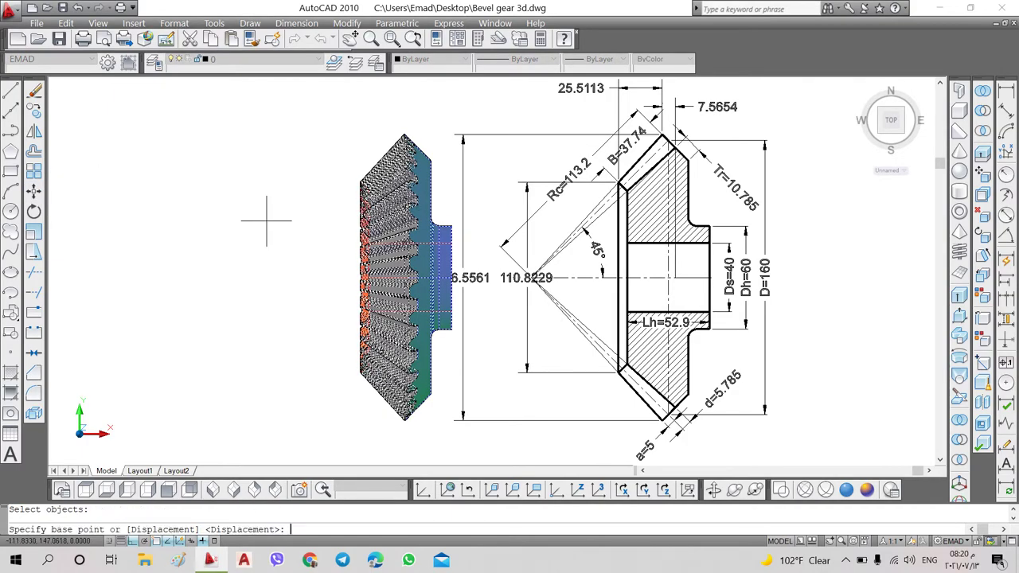
pyautogui.click(257, 222)
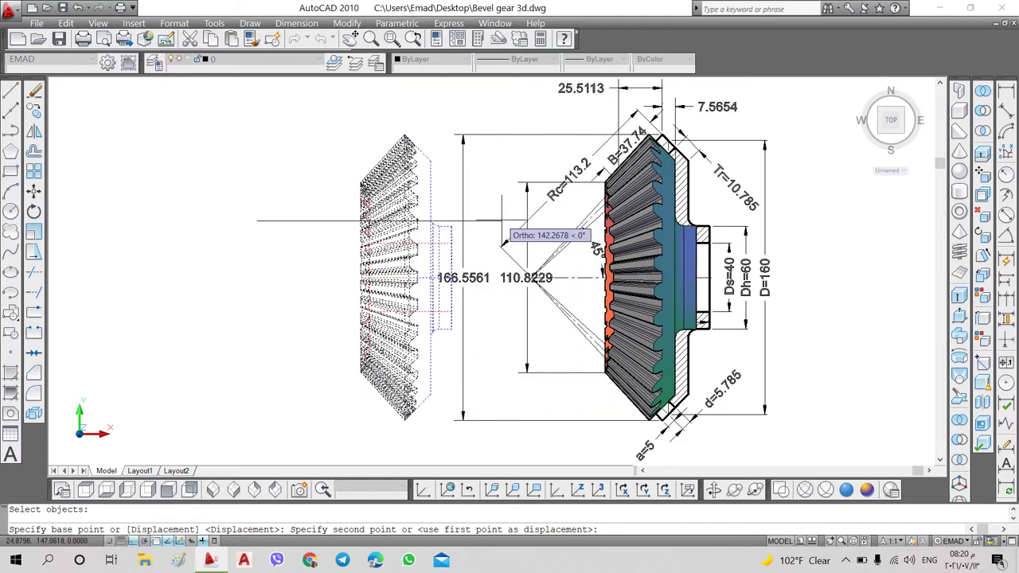
pyautogui.write('150')
pyautogui.press('Return')
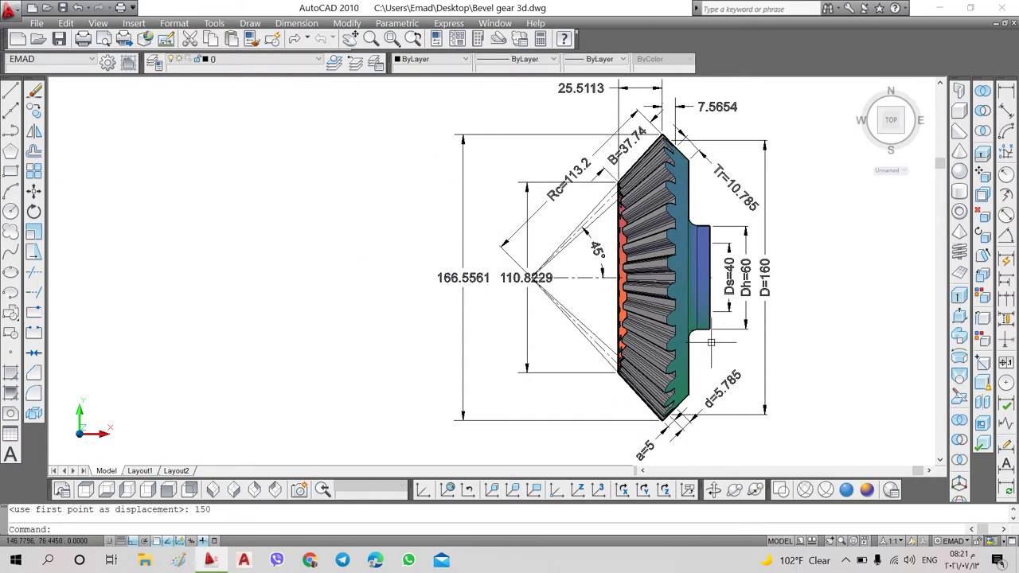
# Shade the model in the Conceptual visual style and pan it to centre
pyautogui.click(781, 490)
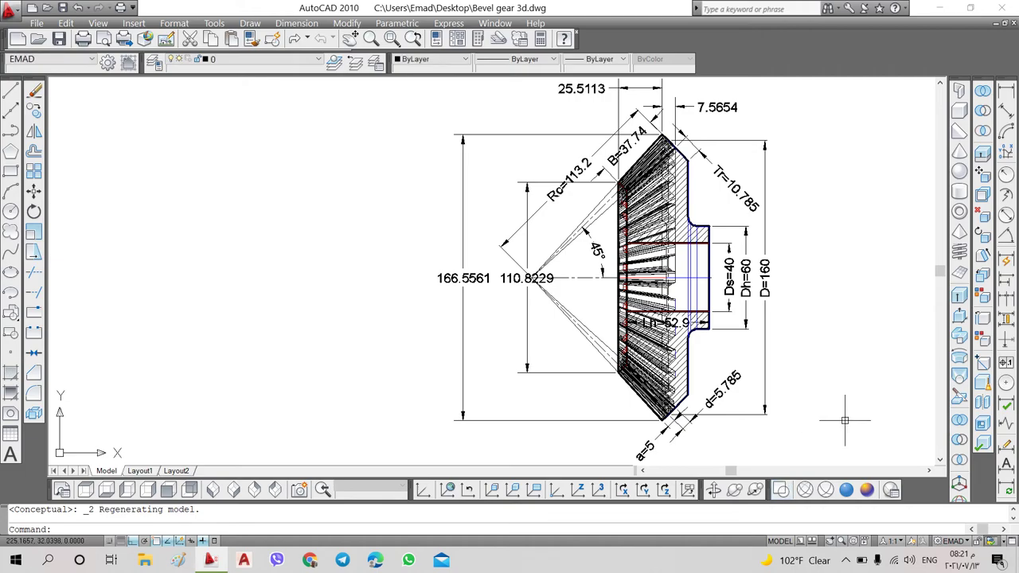
pyautogui.click(867, 490)
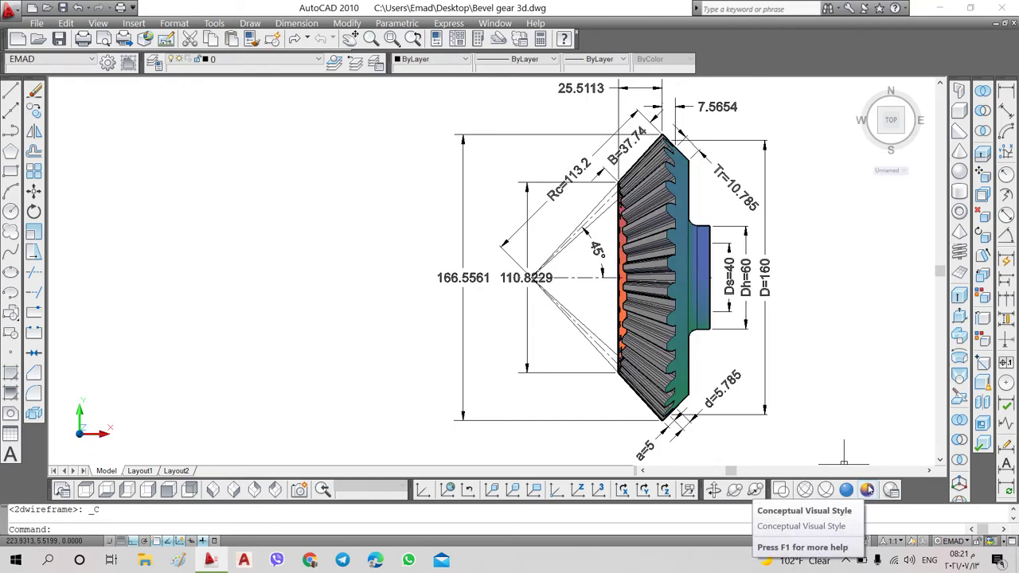
pyautogui.moveTo(794, 277); pyautogui.dragTo(619, 279, button='middle')
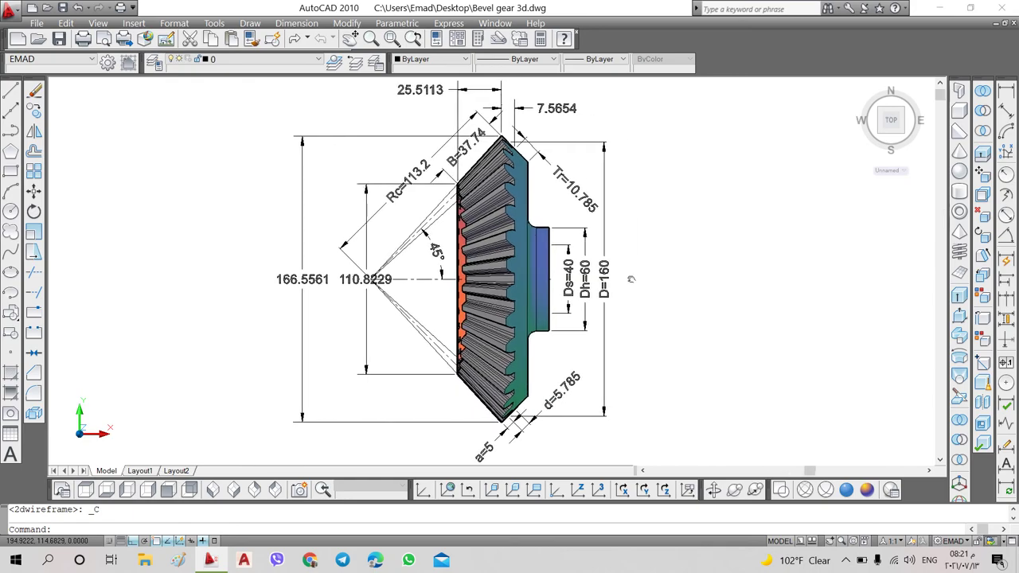